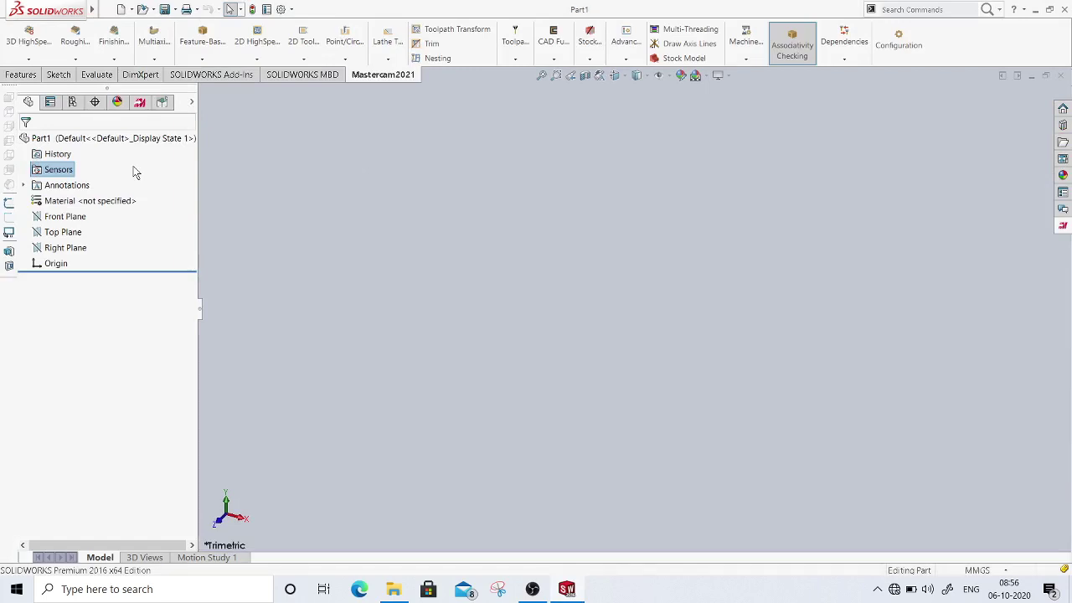
Sketch a corner rectangle about 75 by 48 mm on the Top Plane, starting from the origin
left_click(20, 75)
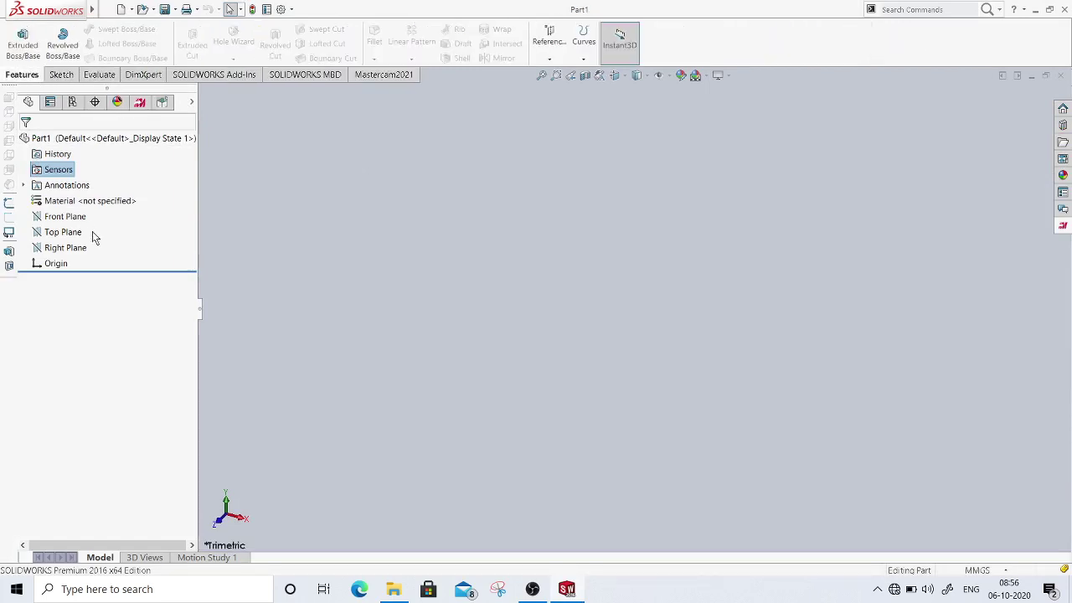
left_click(56, 235)
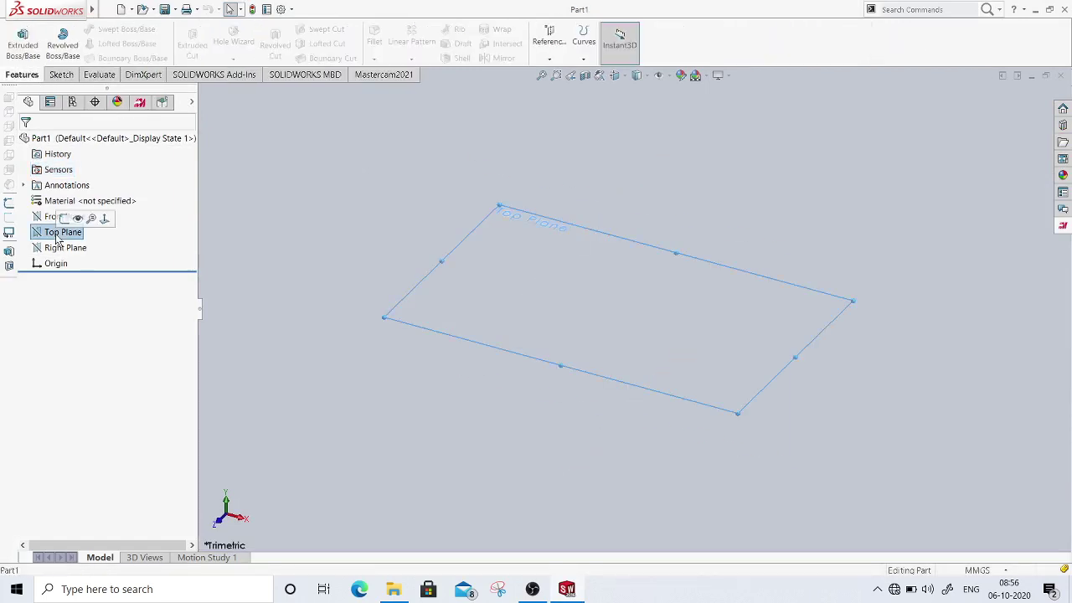
left_click(62, 218)
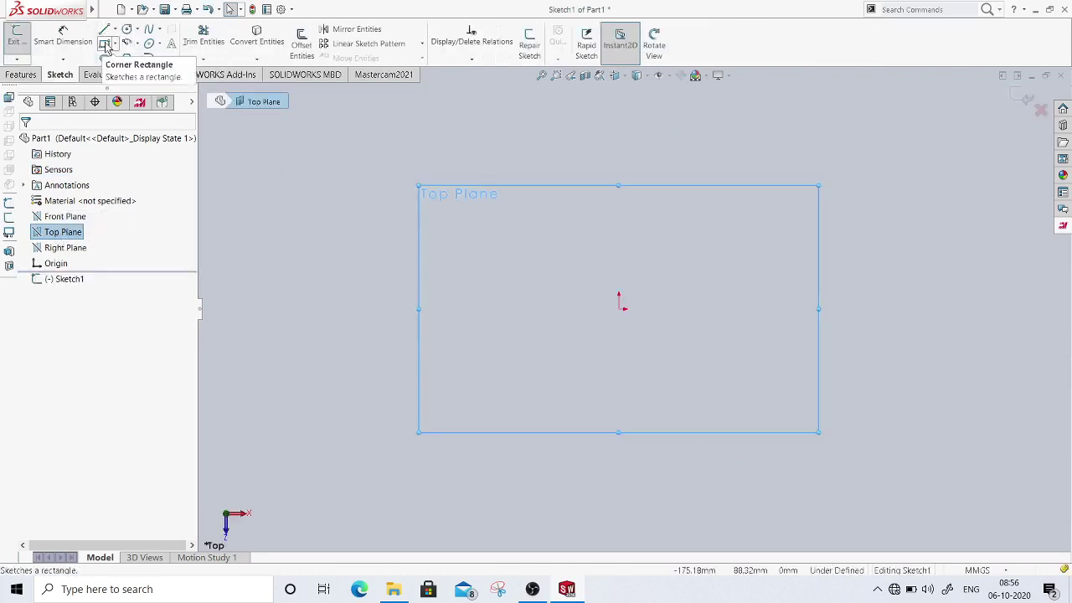
left_click(104, 44)
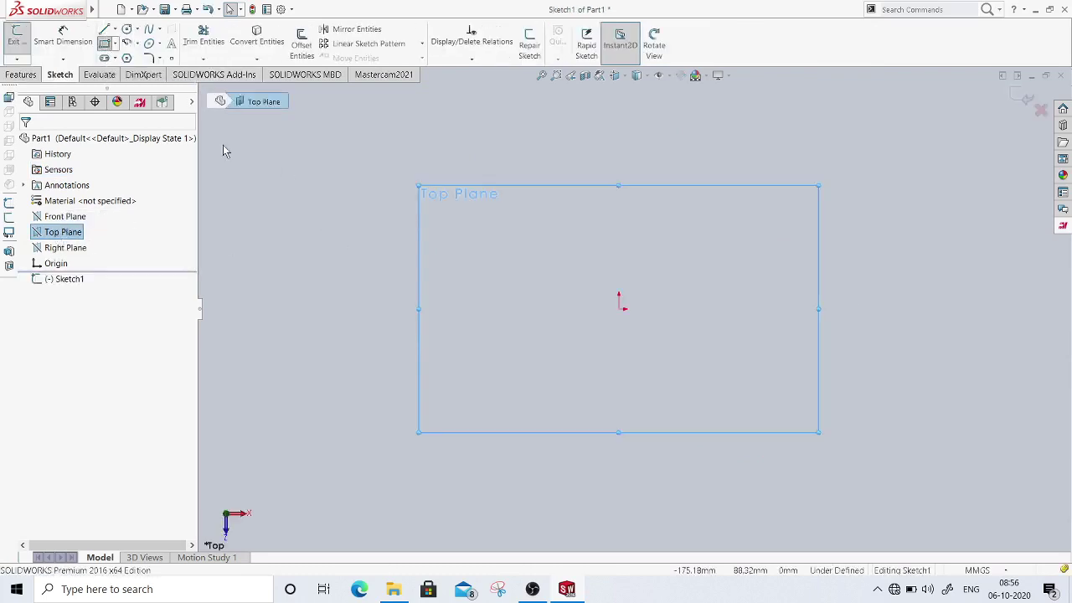
left_click(619, 310)
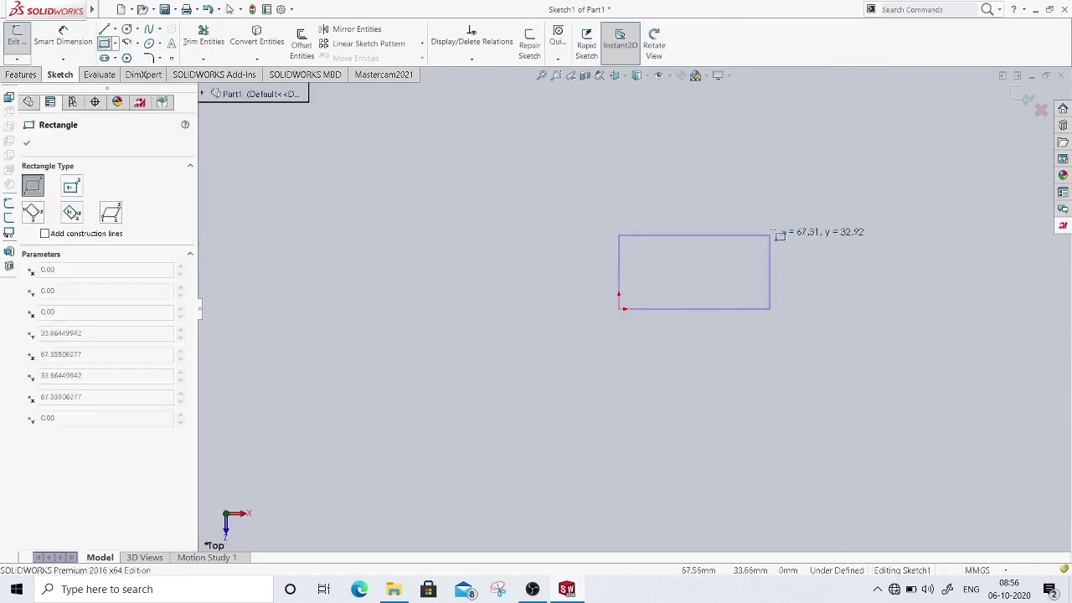
left_click(787, 201)
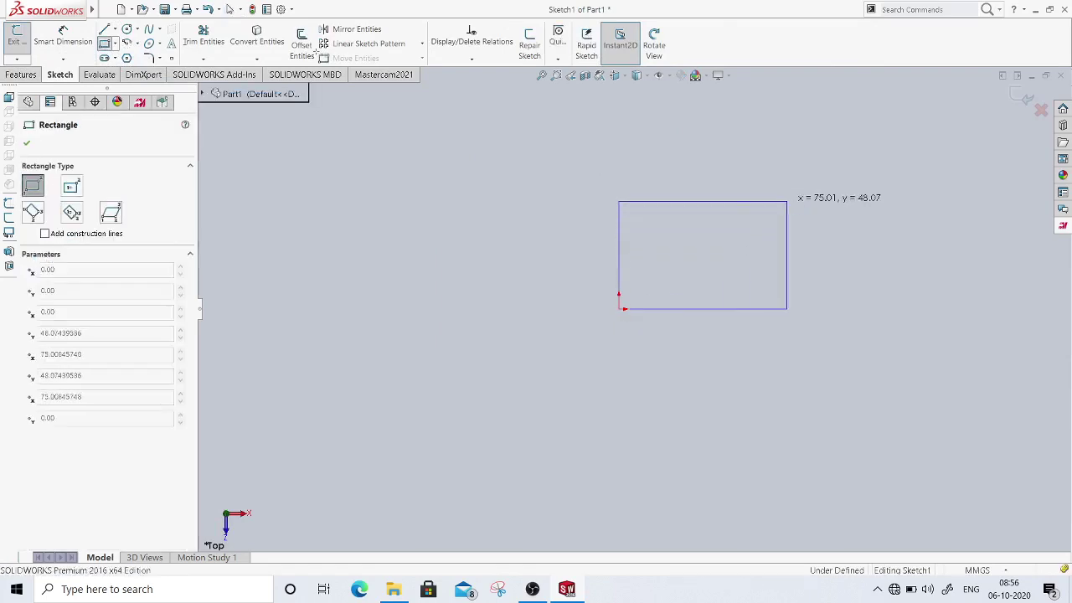
Dimension the rectangle 150 mm wide and 120 mm high, and close the sketch
left_click(62, 38)
left_click(728, 203)
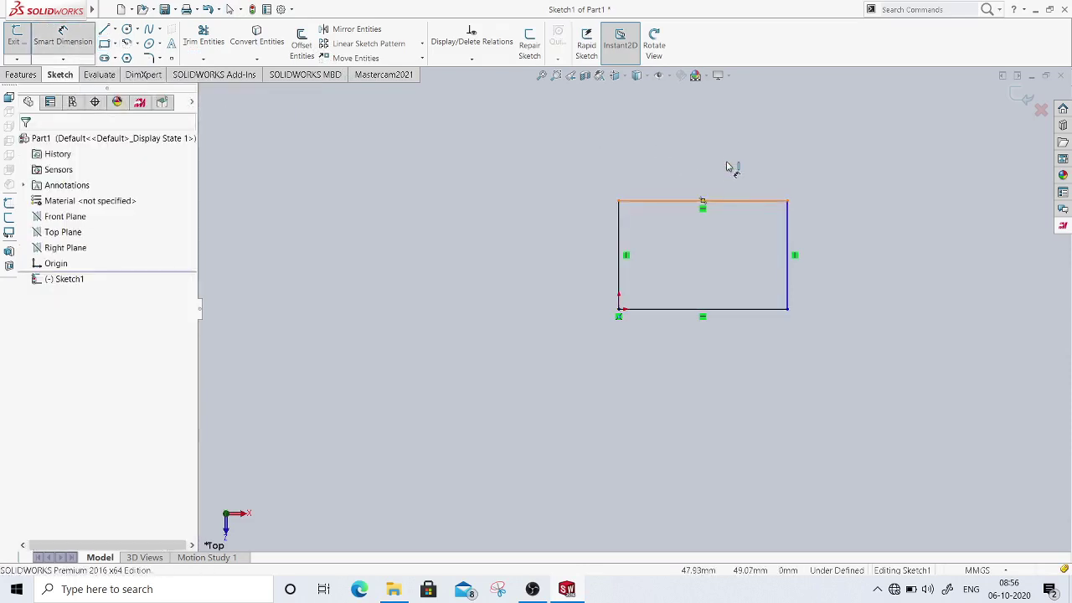
left_click(718, 170)
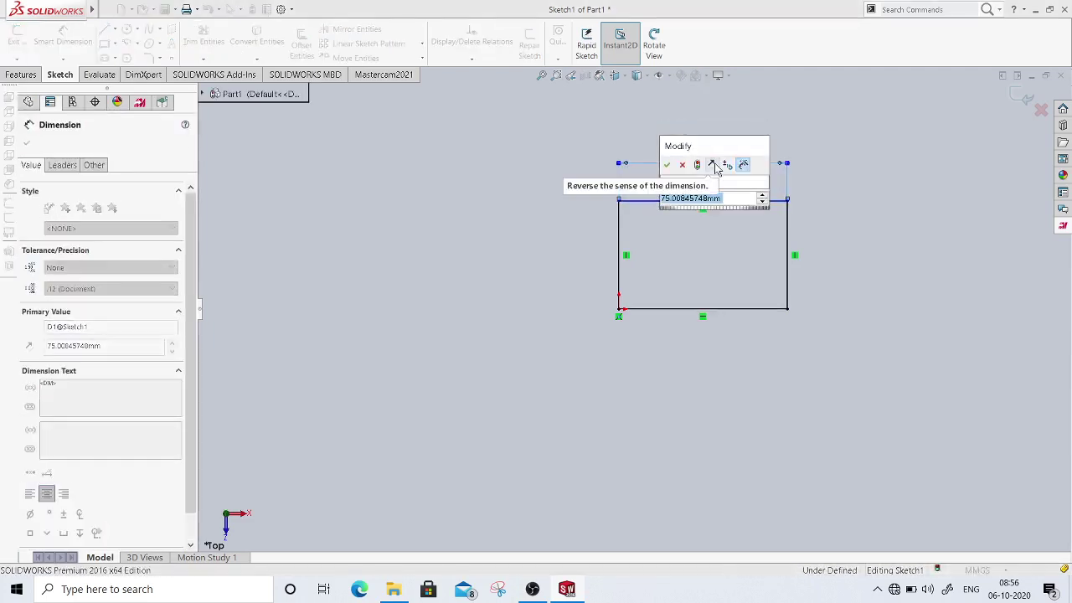
type("150")
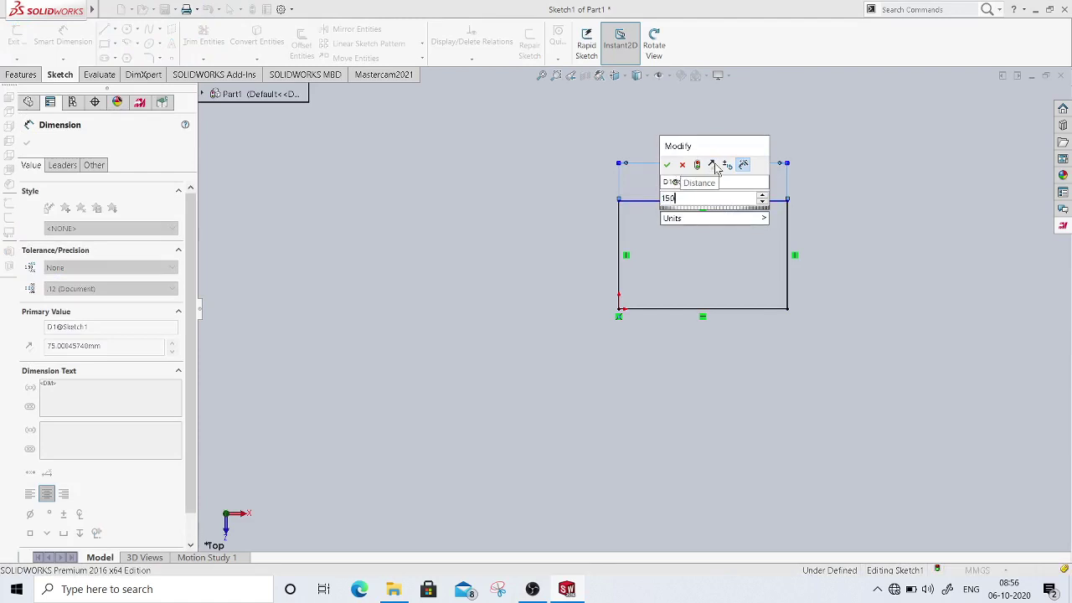
key("Return")
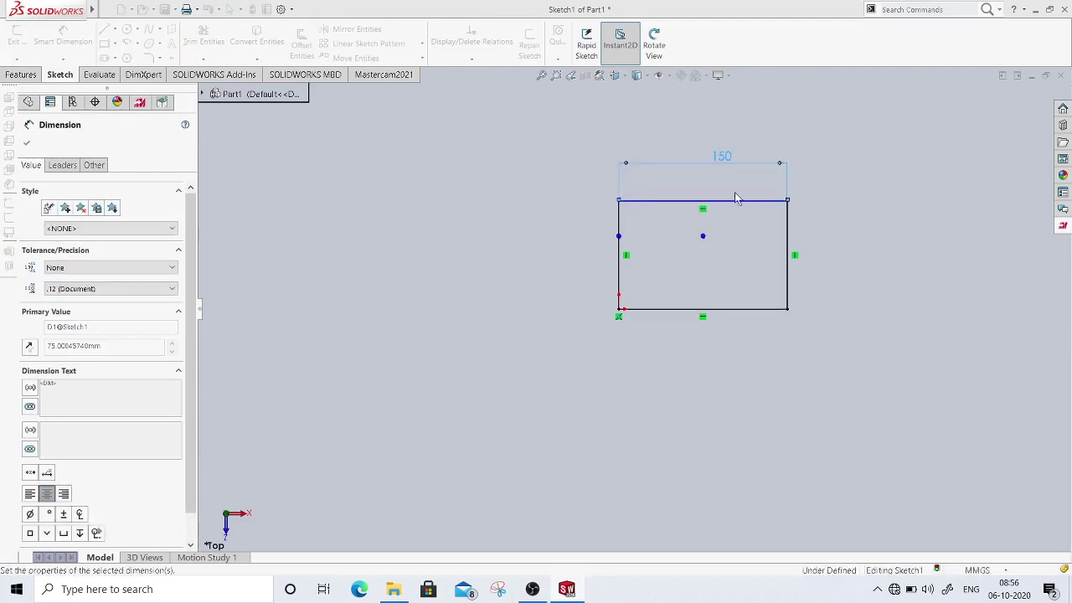
left_click(787, 240)
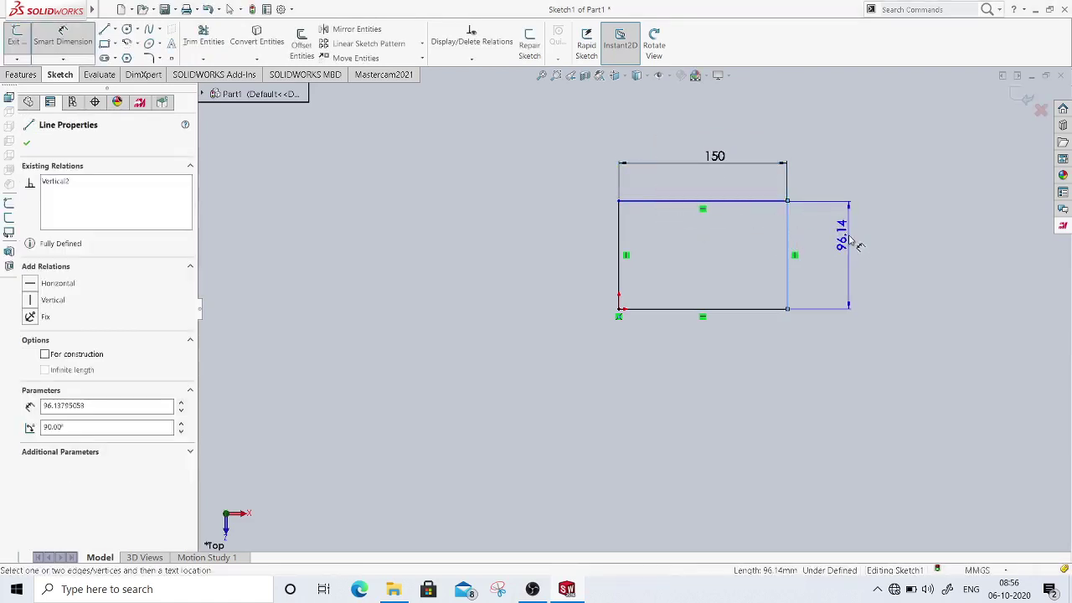
left_click(850, 241)
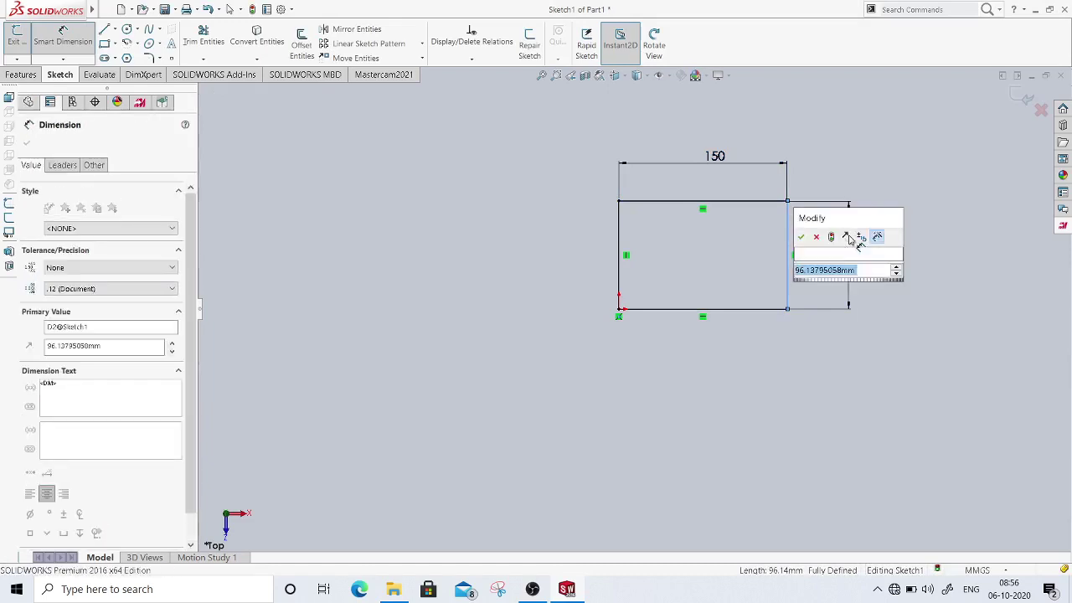
key("Return")
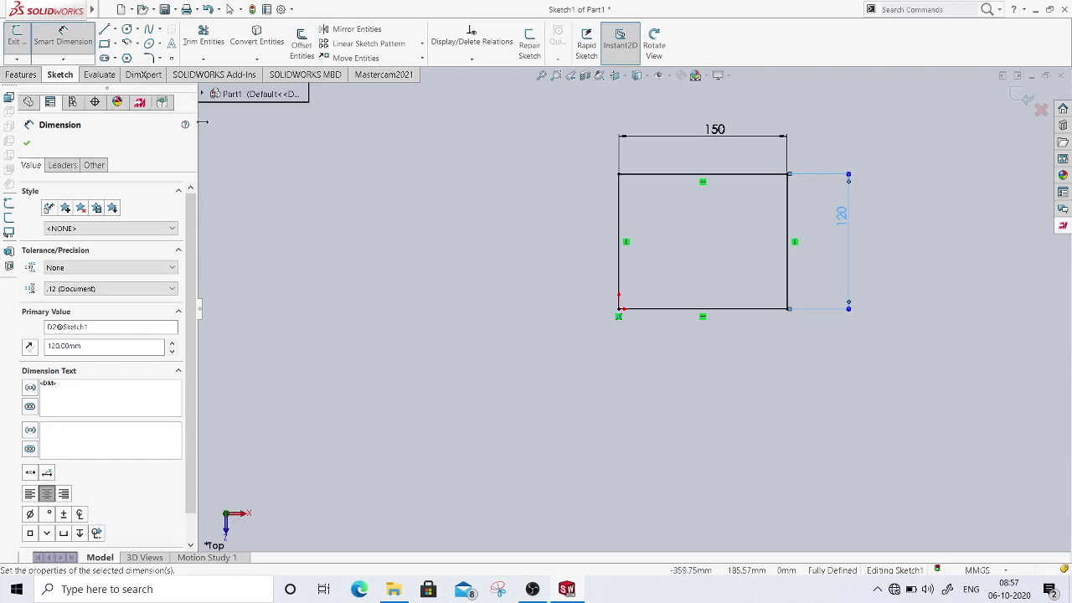
left_click(1018, 98)
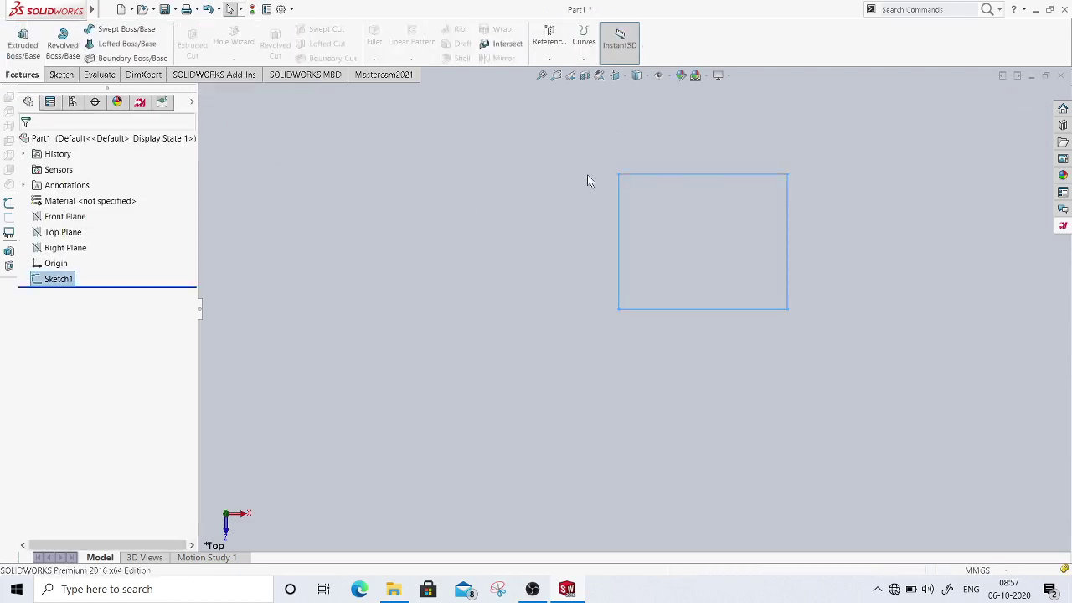
Extrude the rectangle 25 mm blind in the reversed direction, below the Top Plane
left_click(23, 41)
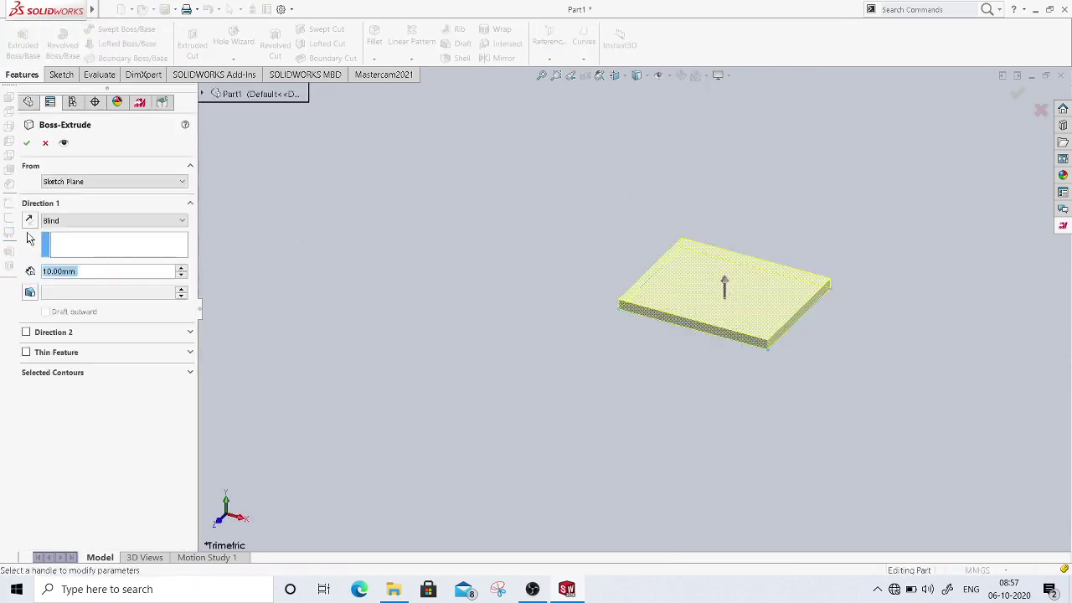
left_click(30, 221)
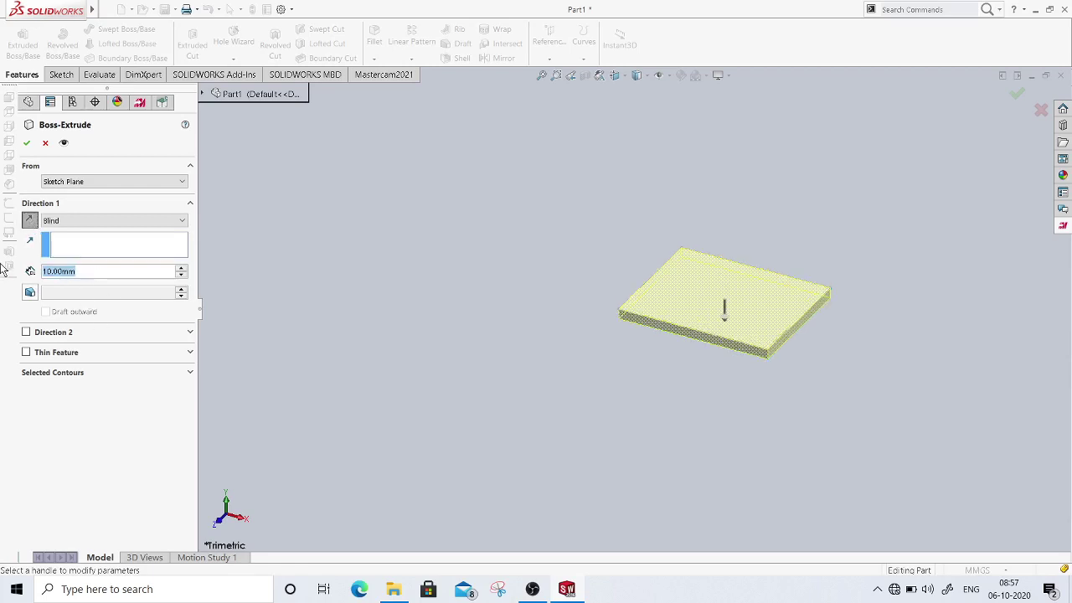
type("25")
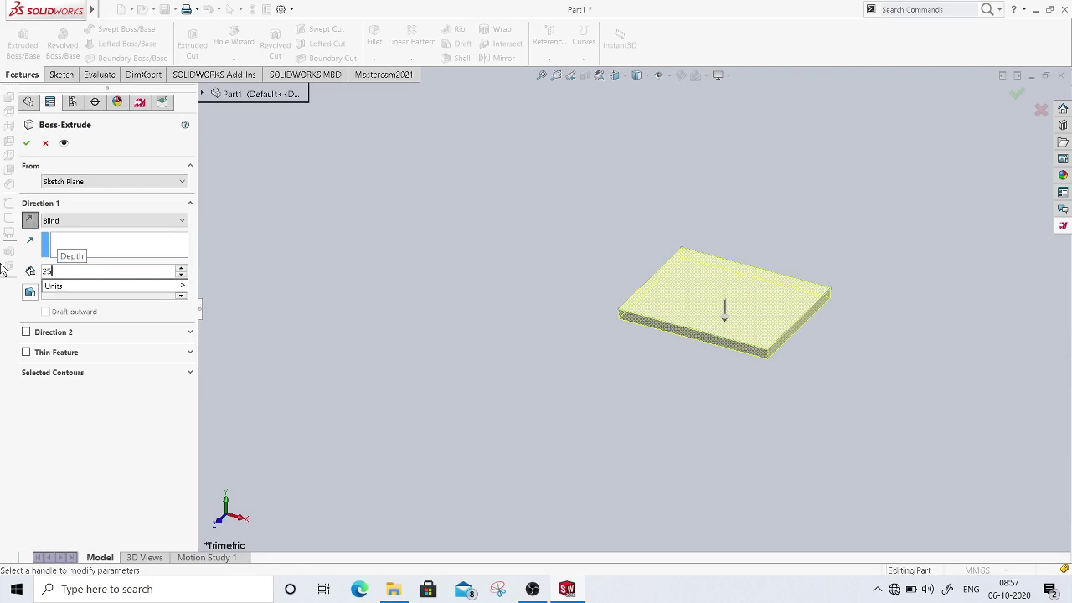
key("Return")
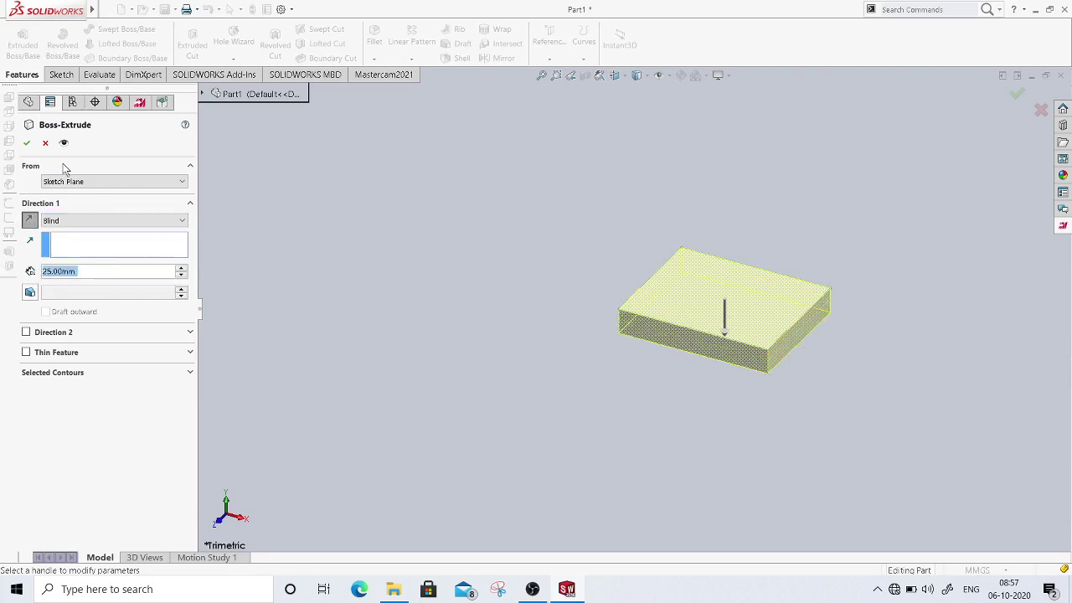
left_click(27, 144)
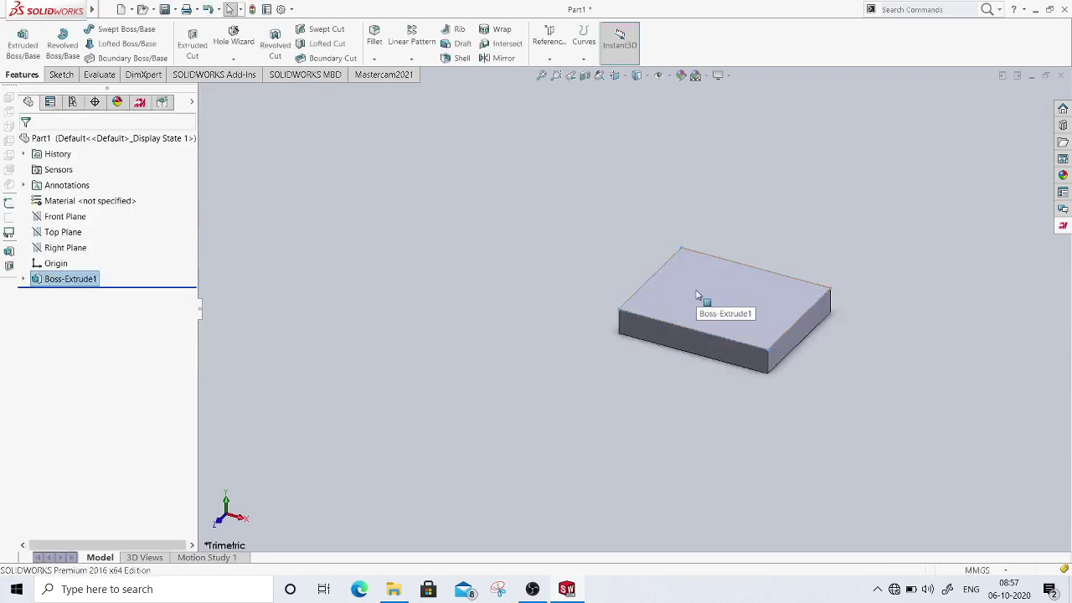
left_click(400, 141)
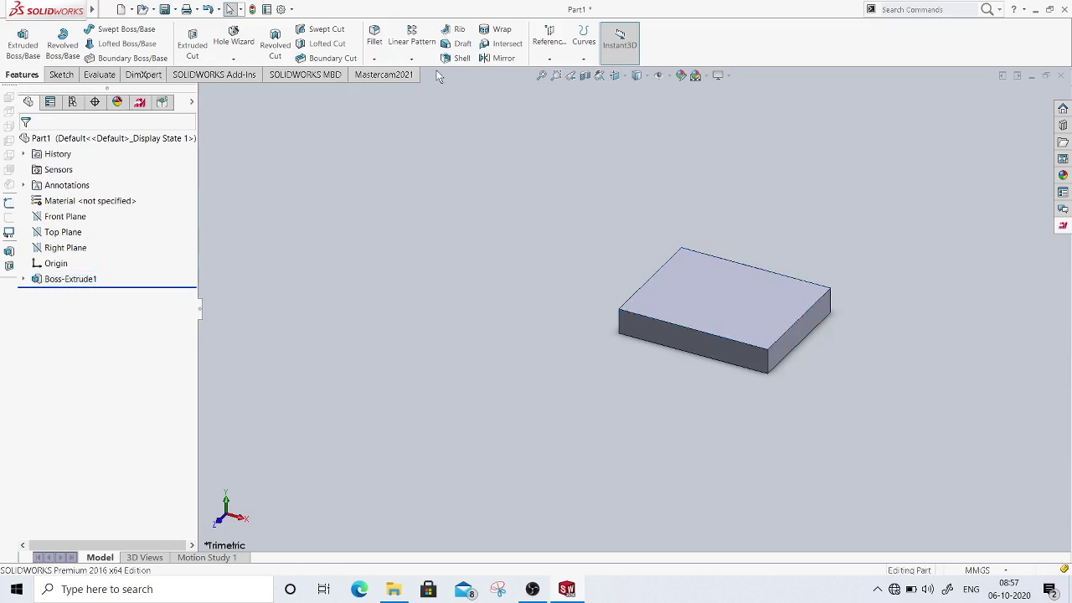
Fillet the two vertical corner edges at the block's end away from the origin with a 30 mm radius
left_click(375, 40)
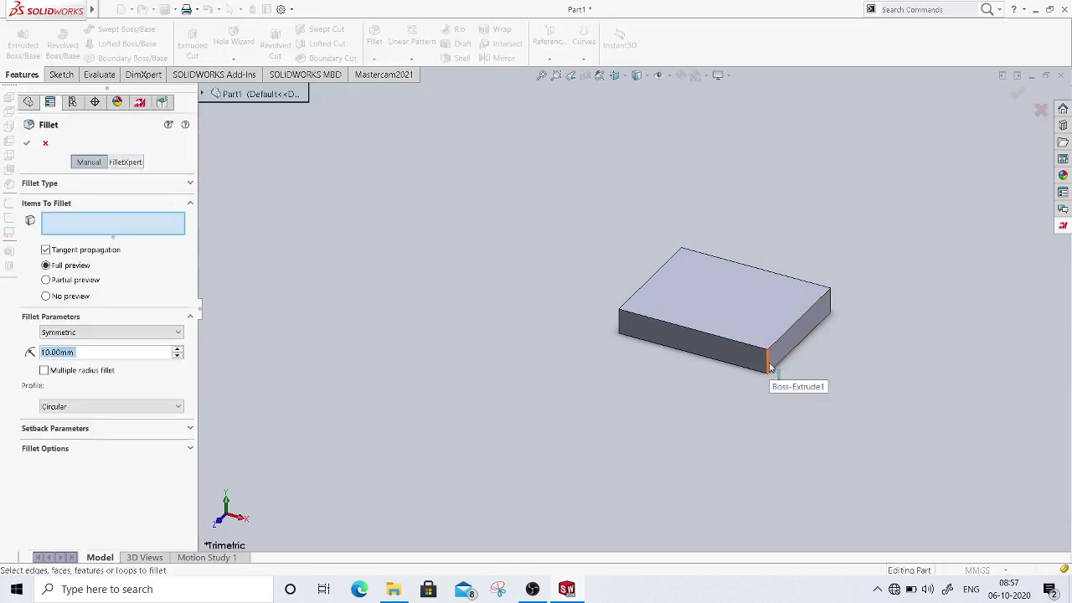
left_click(769, 367)
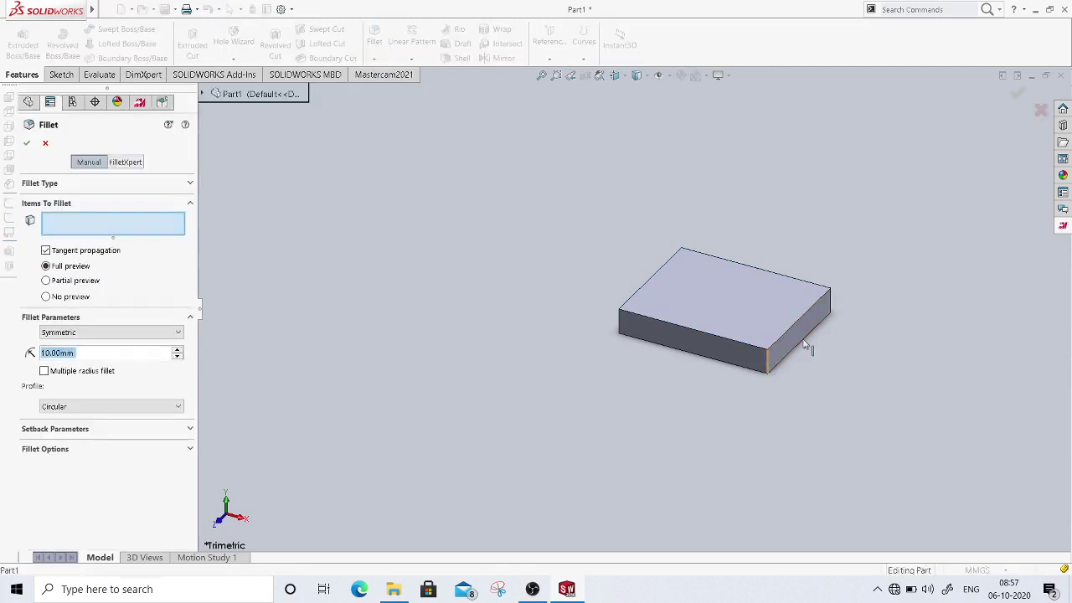
left_click(829, 301)
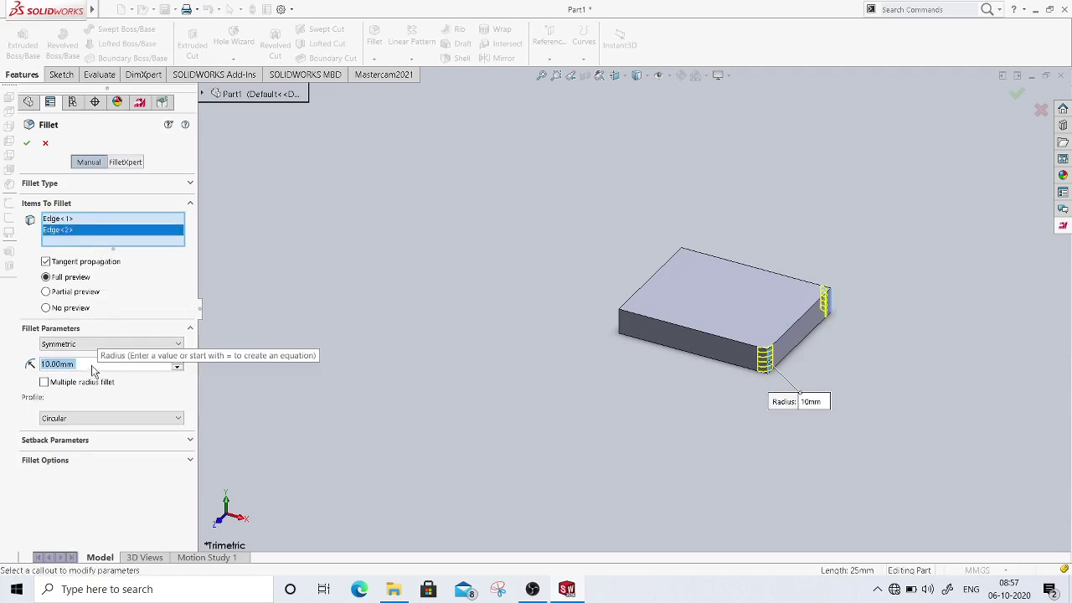
type("30")
key("Return")
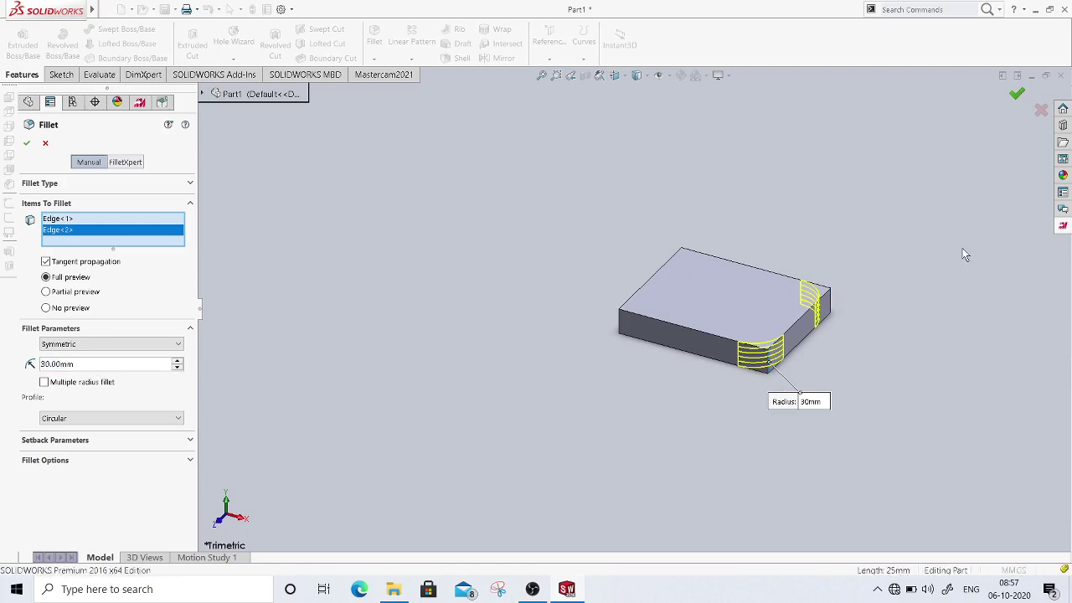
key("Return")
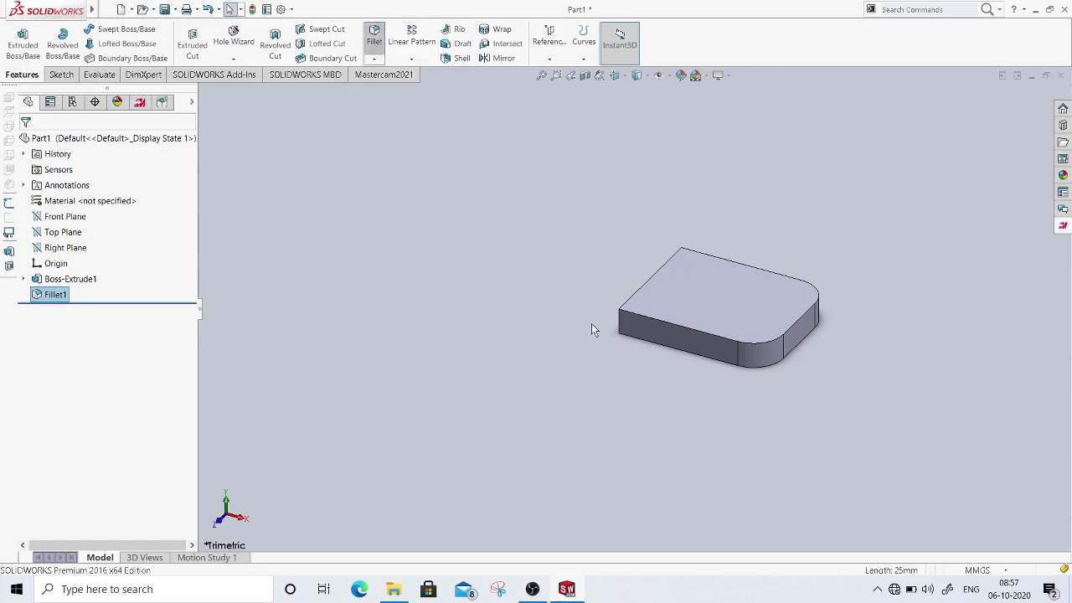
Fillet the two remaining vertical corner edges, at the block's origin end, with a 50 mm radius
key("Return")
left_click(620, 322)
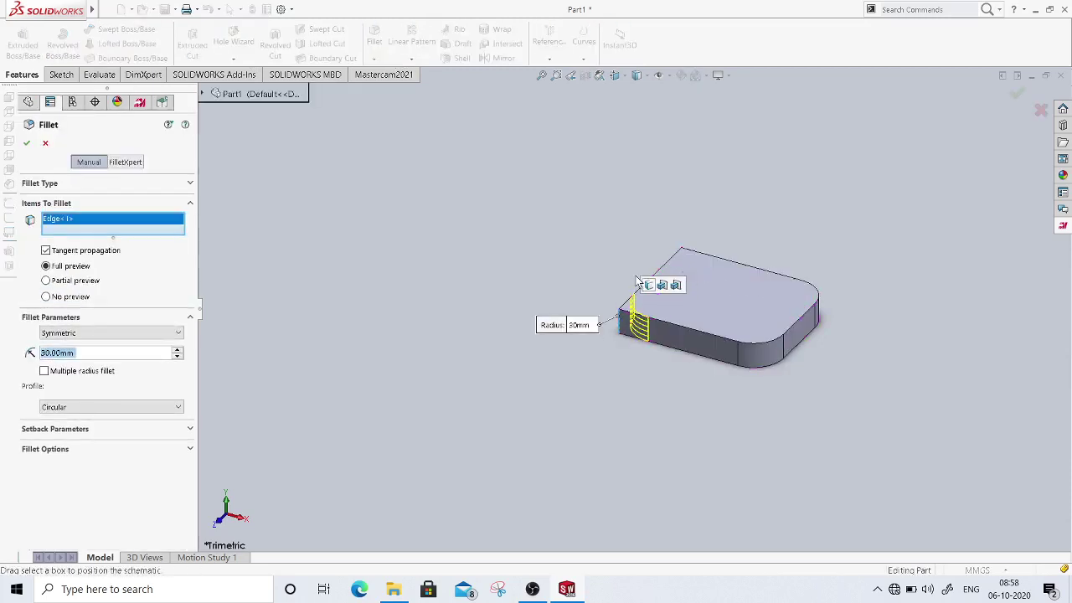
left_click(685, 252)
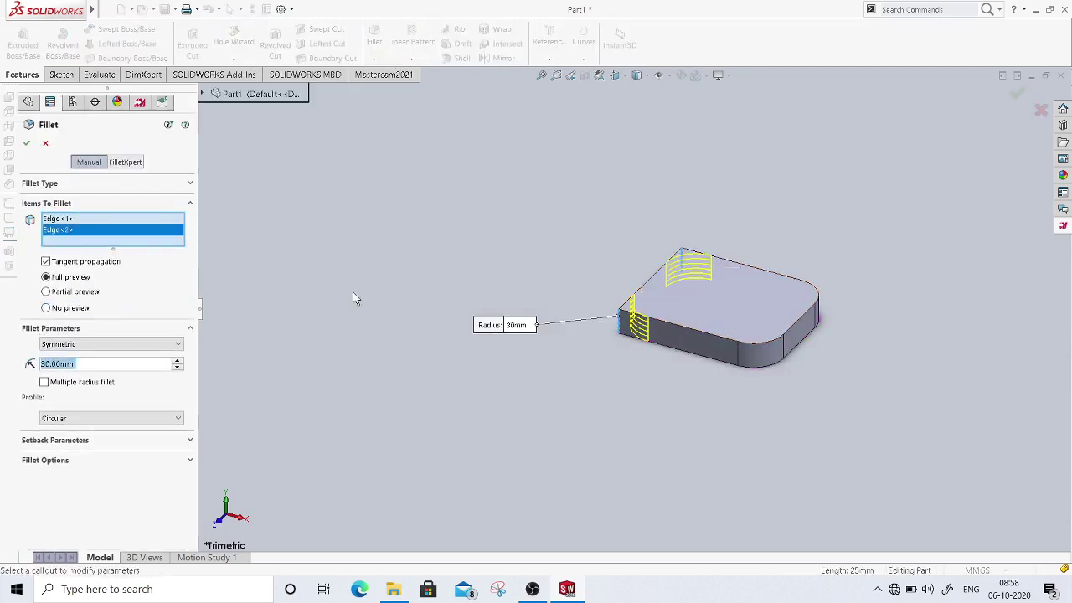
type("50")
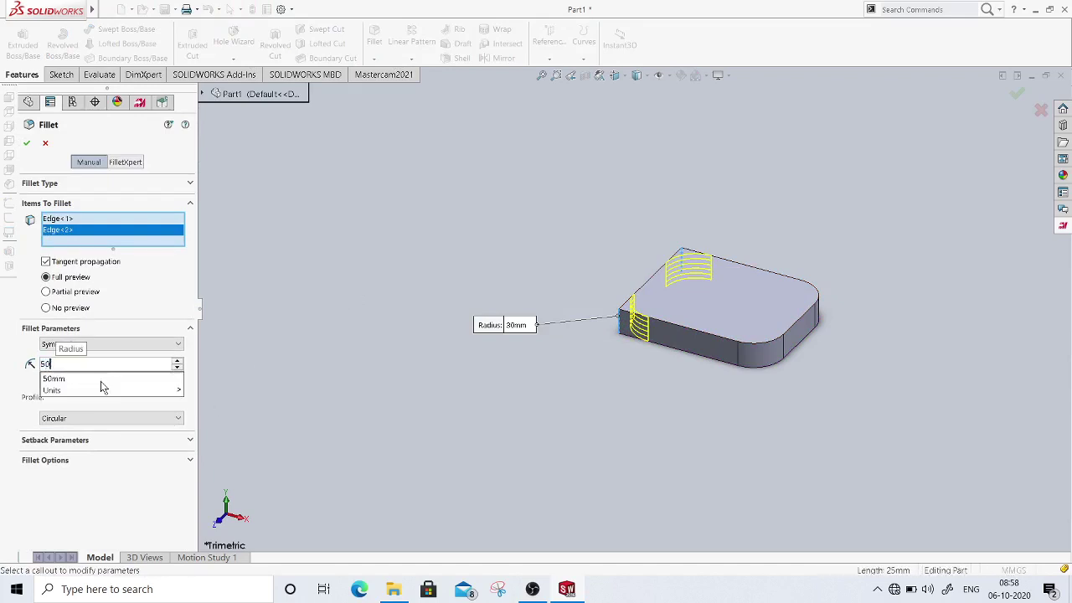
key("Return")
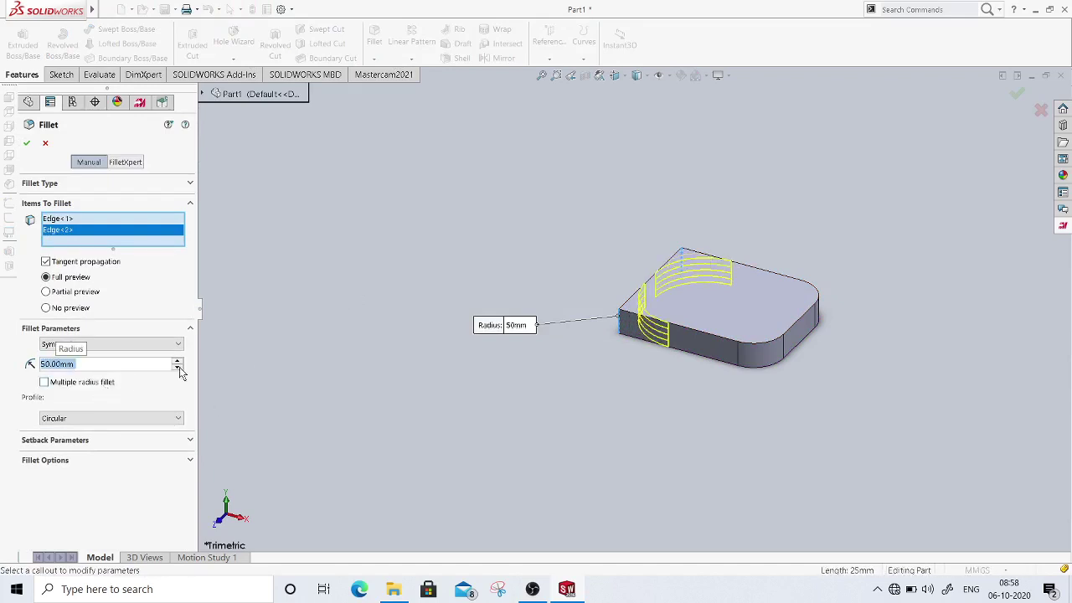
left_click(27, 142)
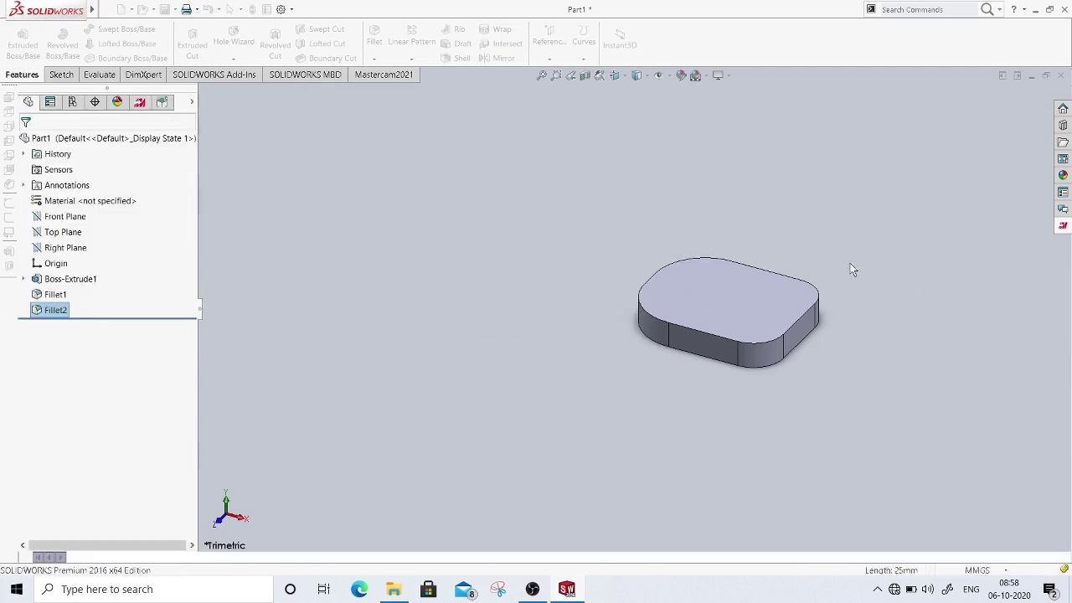
middle_click_drag(821, 267, 789, 407)
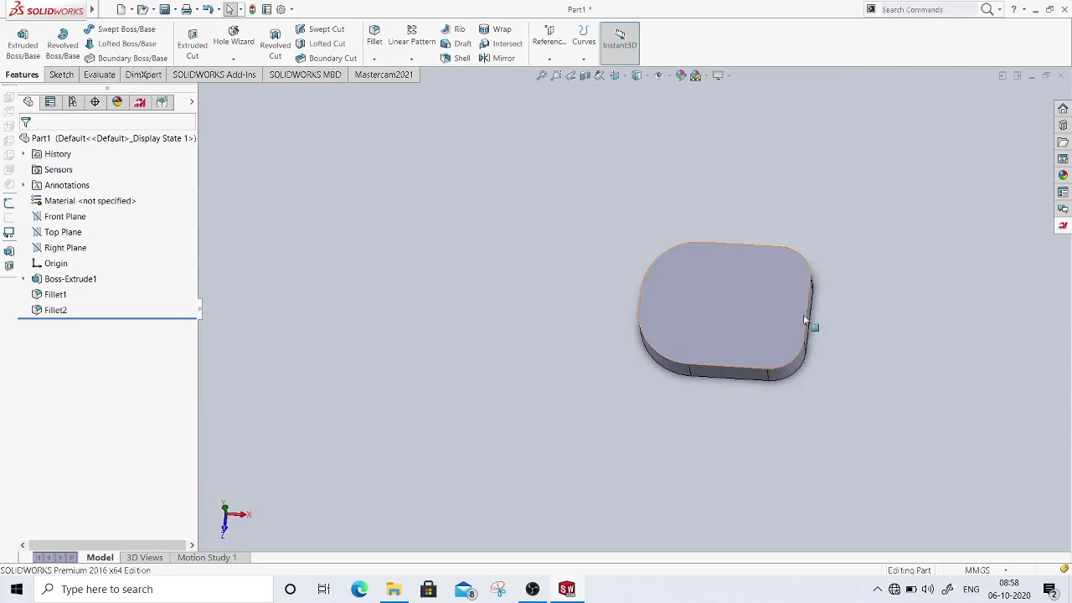
scroll(824, 302, "down", 2)
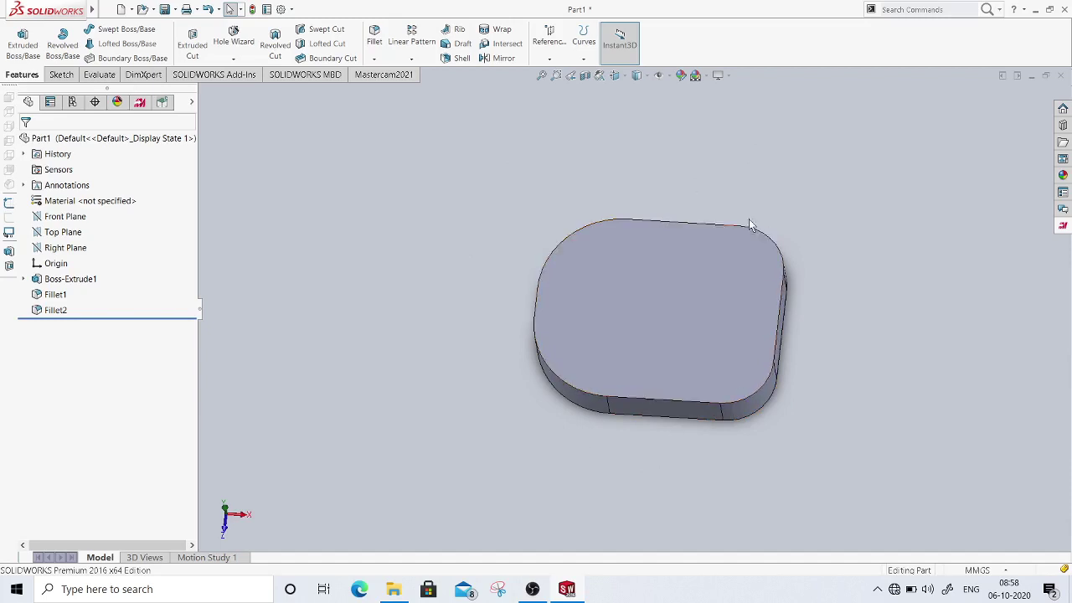
middle_click_drag(746, 385, 710, 321)
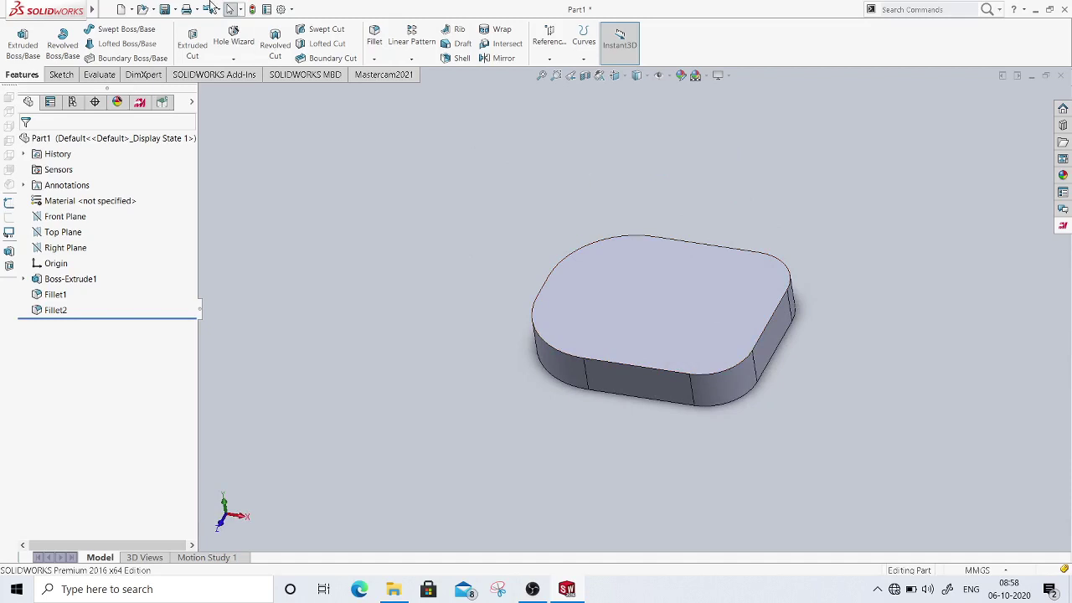
Save the part in the Mastercam folder under the file name 1.contour_milling
left_click(165, 9)
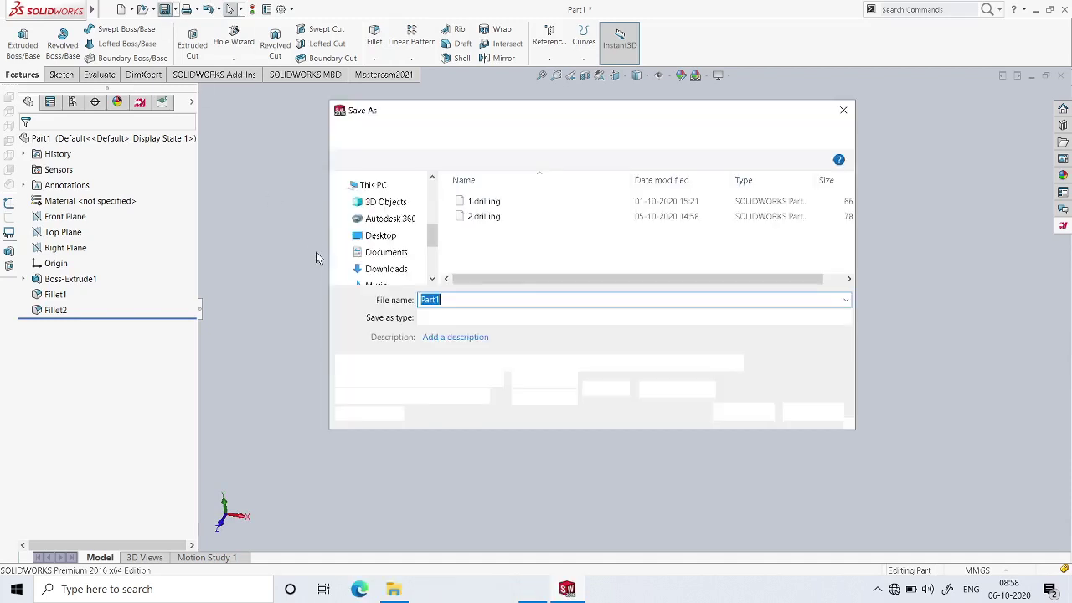
type("1")
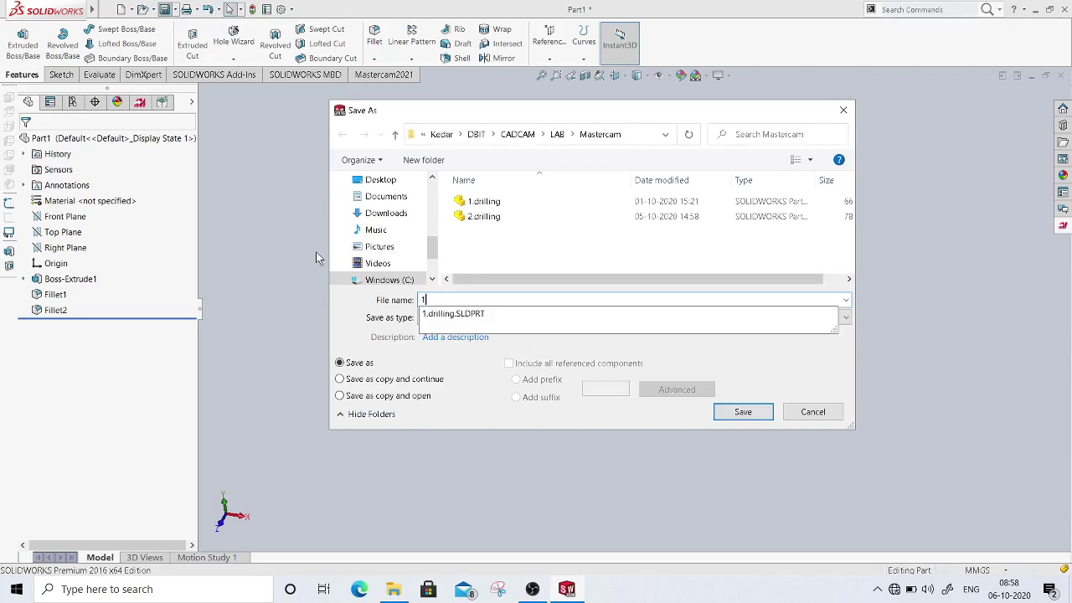
type(".conto")
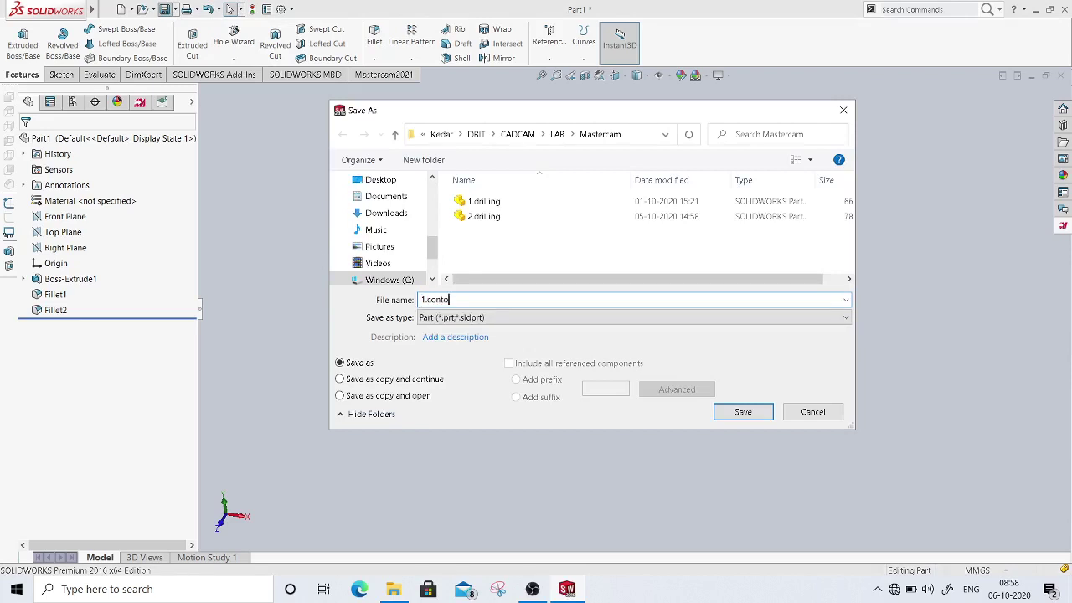
type("ur_milling")
key("Return")
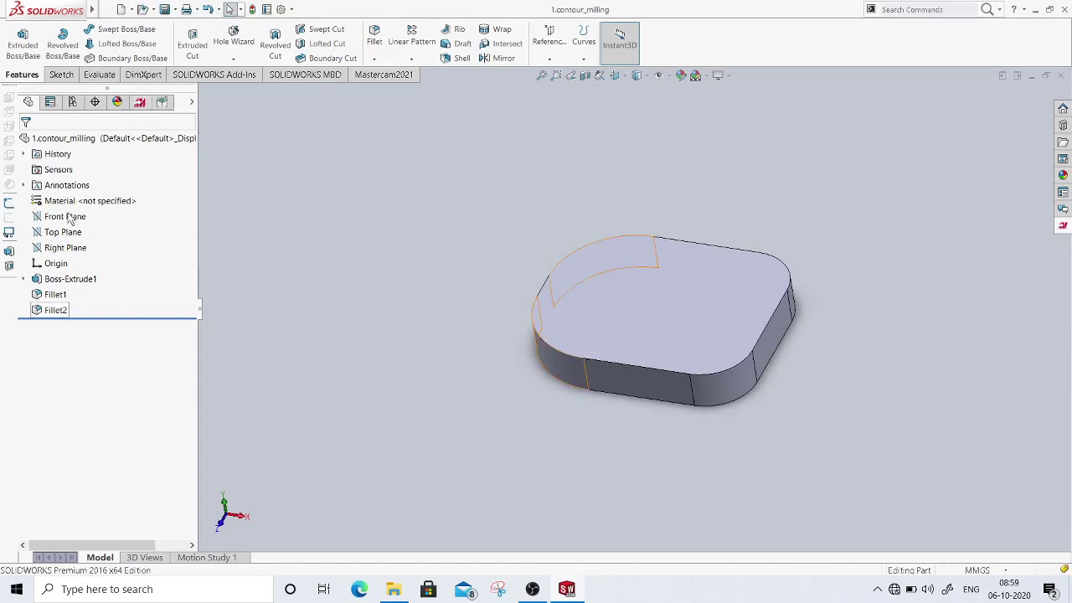
In Machine Group-1's tool settings, set program number 1001, feed calculation from material, sequential tool numbering and duplicate tool number warnings
left_click(139, 103)
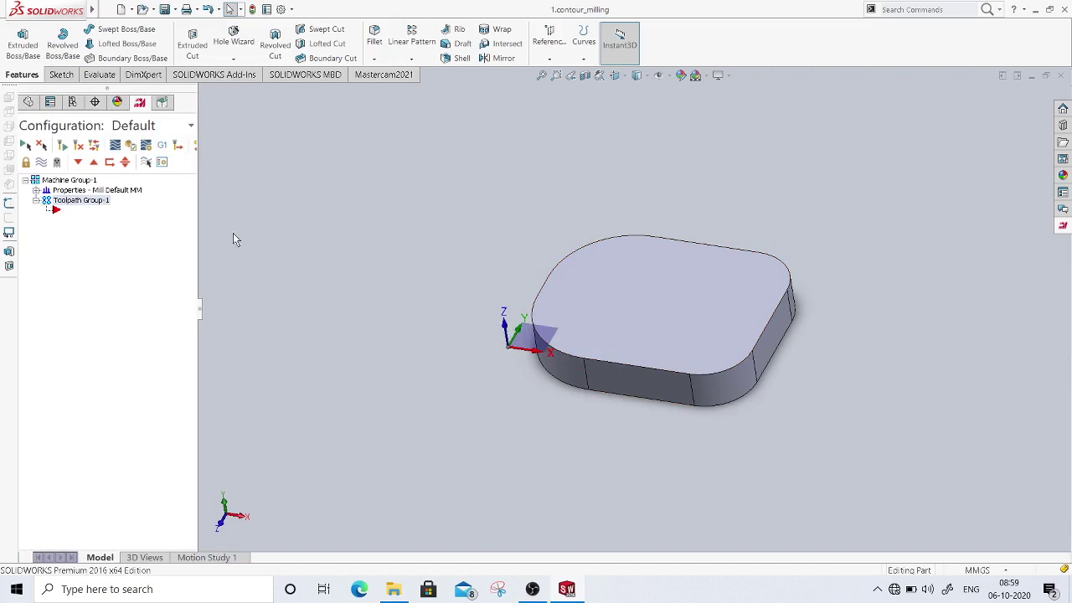
left_click(36, 190)
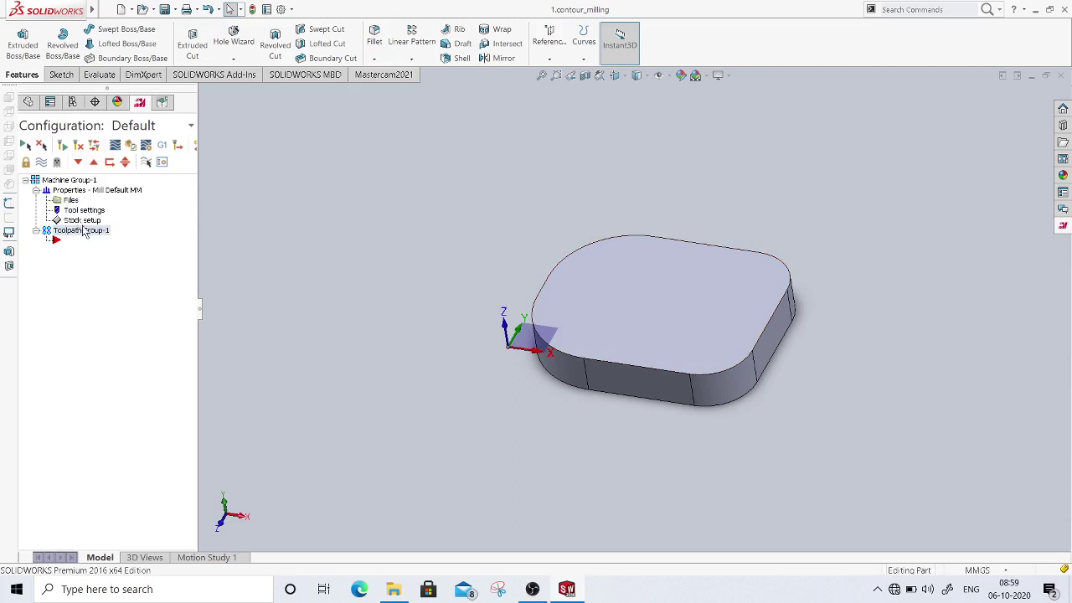
left_click(71, 201)
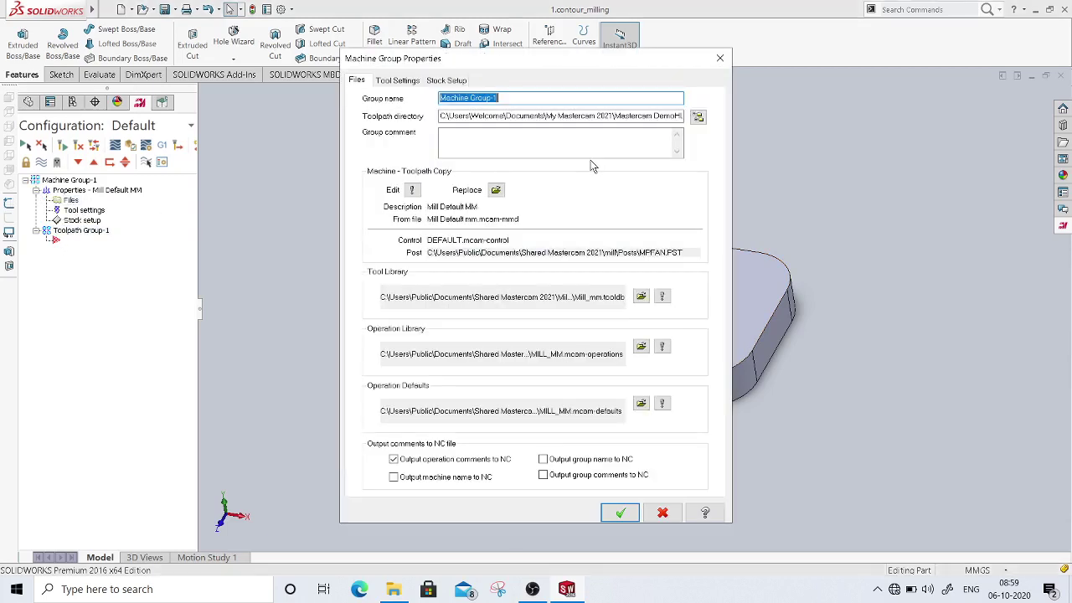
left_click(399, 82)
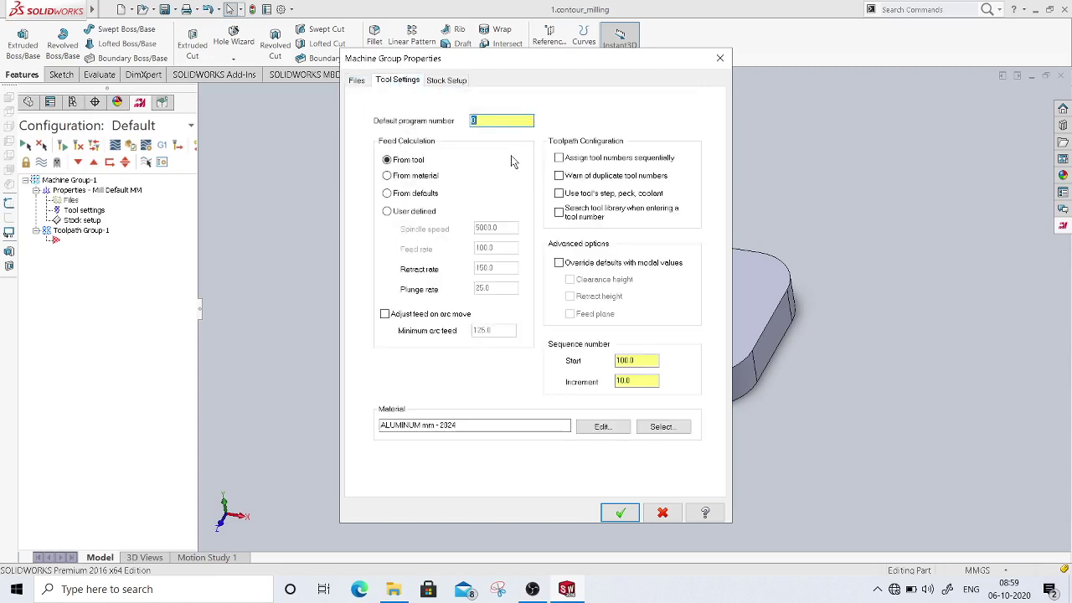
type("1001")
left_click(407, 176)
left_click(561, 159)
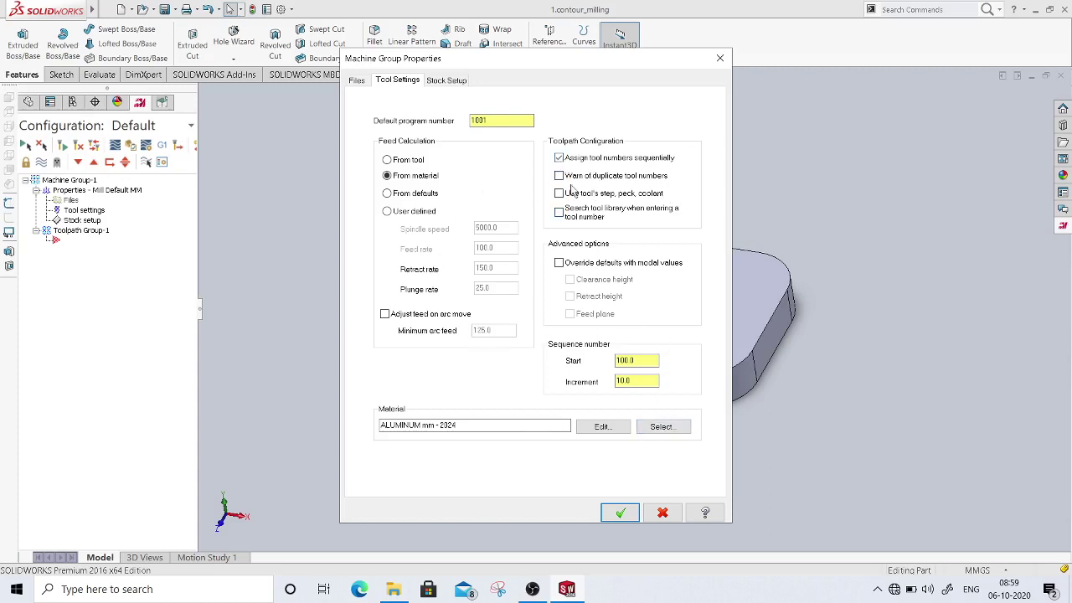
left_click(559, 175)
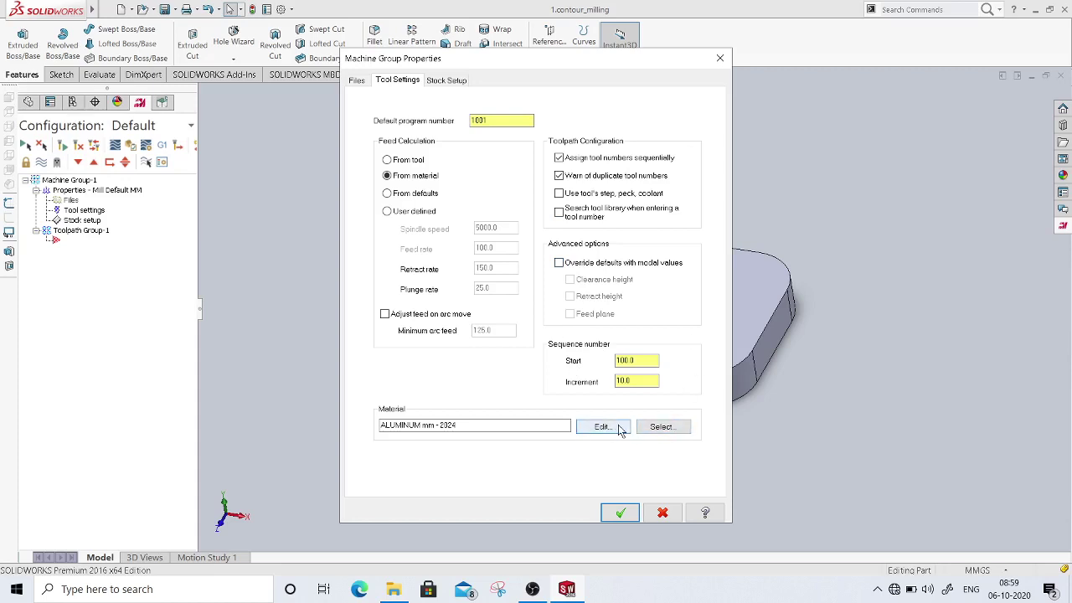
Set the stock material to STEEL mm - 304 STAINLESS from the mill library
left_click(660, 428)
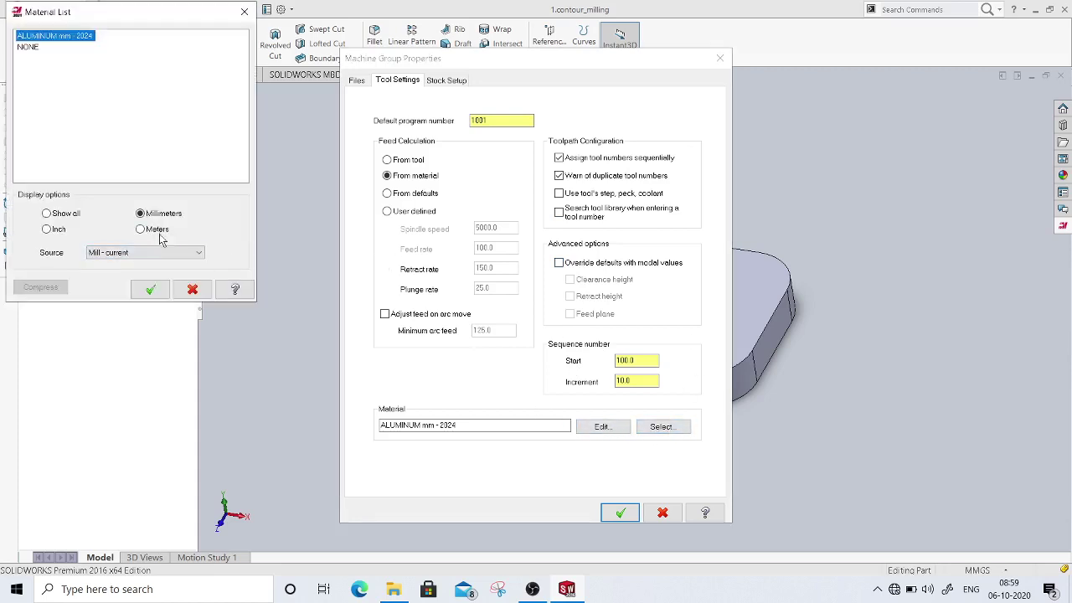
left_click(138, 253)
left_click(132, 267)
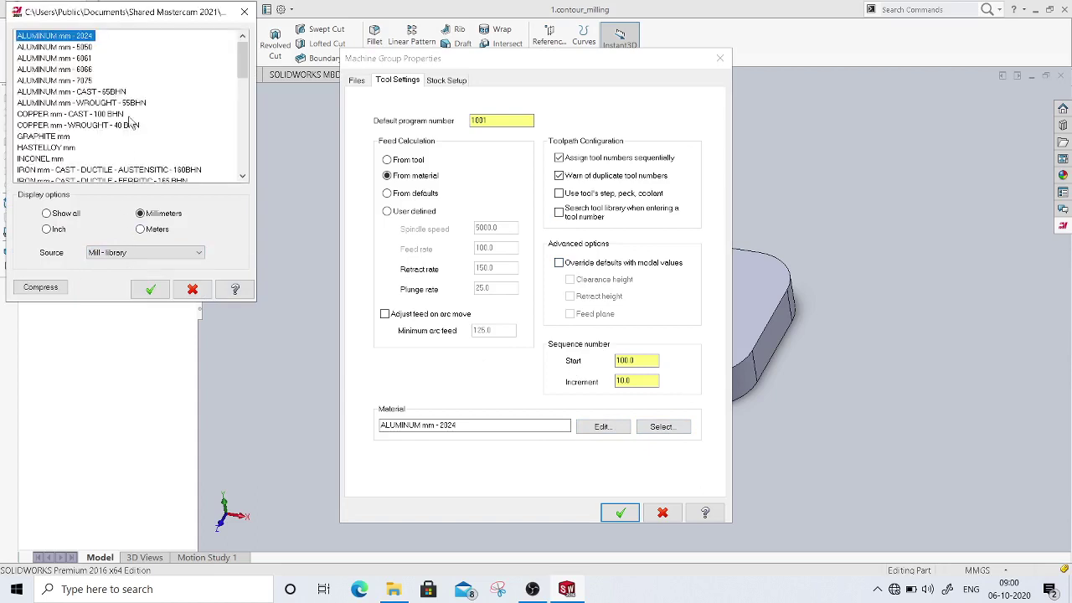
left_click_drag(241, 57, 242, 113)
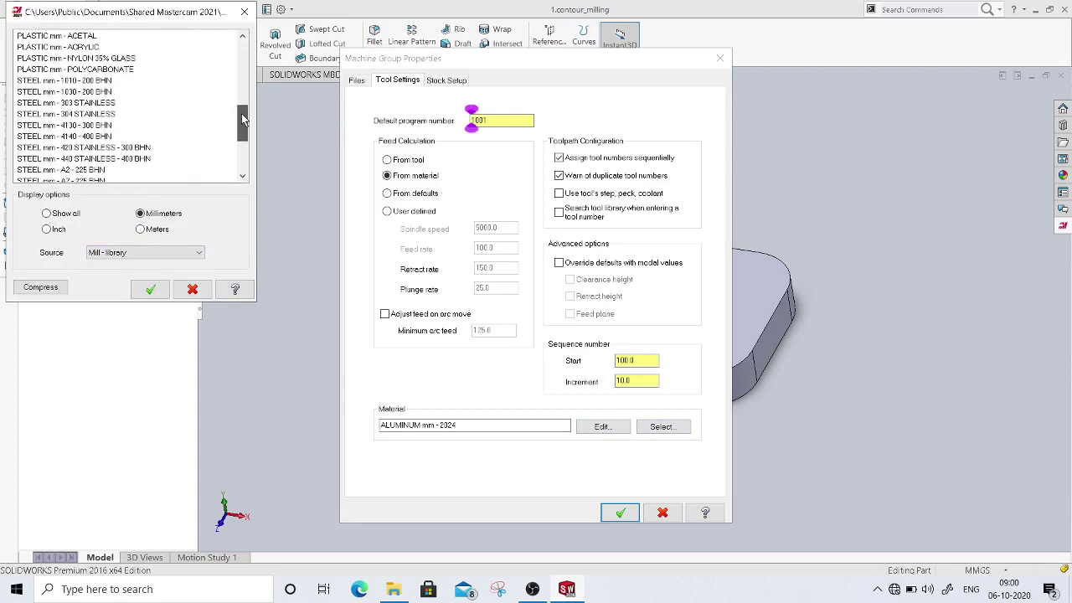
left_click(79, 114)
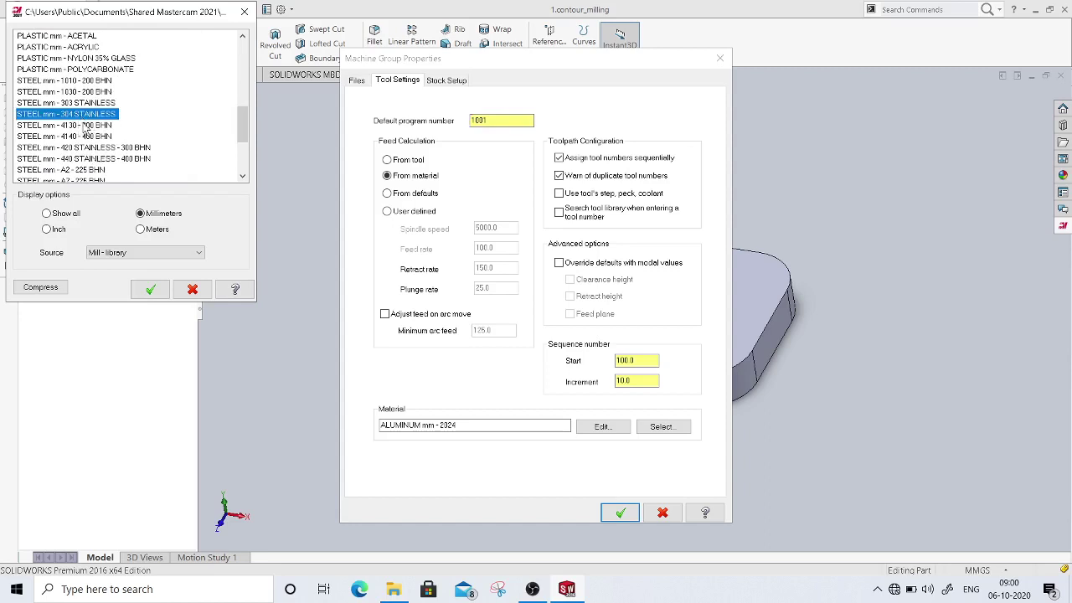
left_click(150, 291)
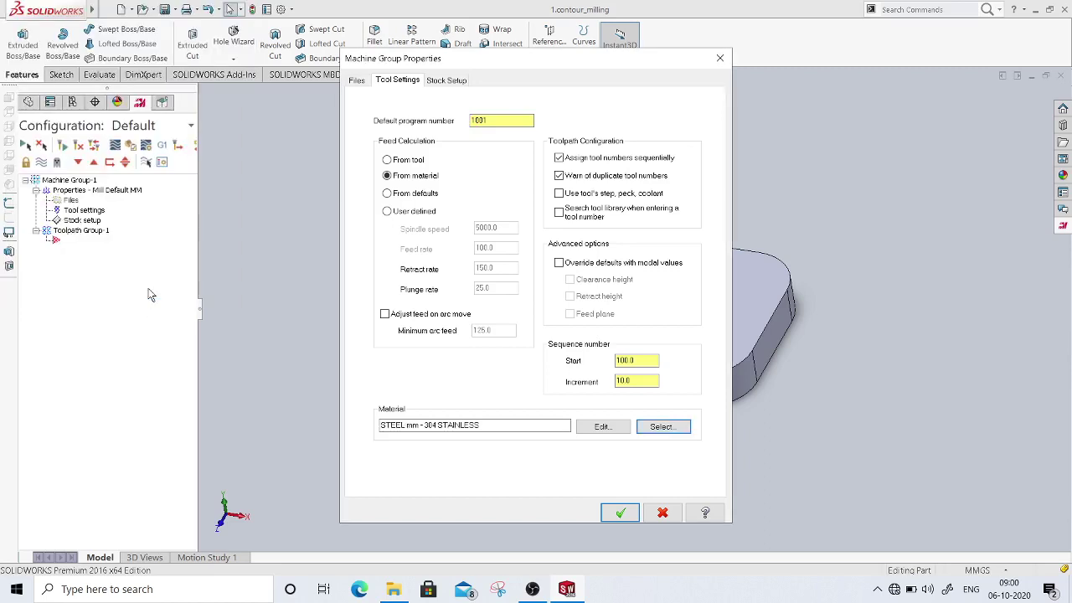
Start a bounding box for the rectangular stock from the block's top and bottom faces
left_click(440, 80)
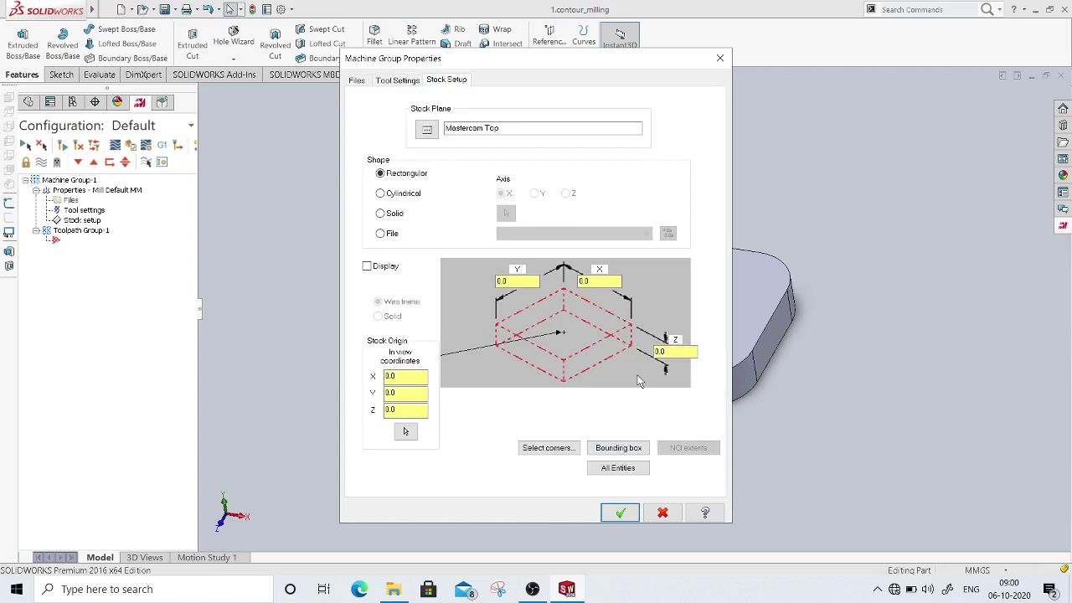
left_click(620, 448)
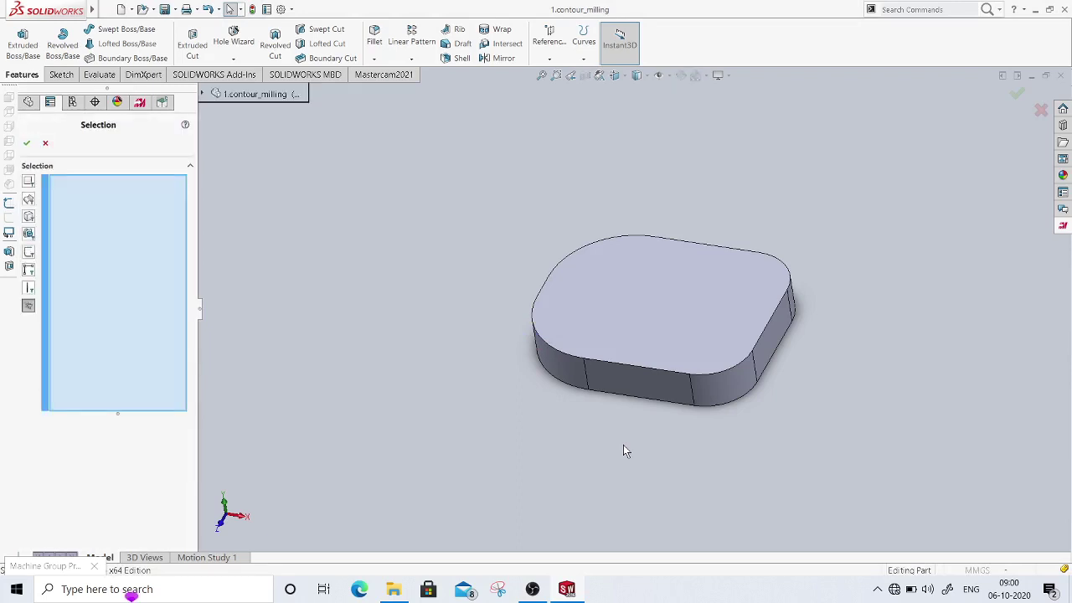
left_click(633, 333)
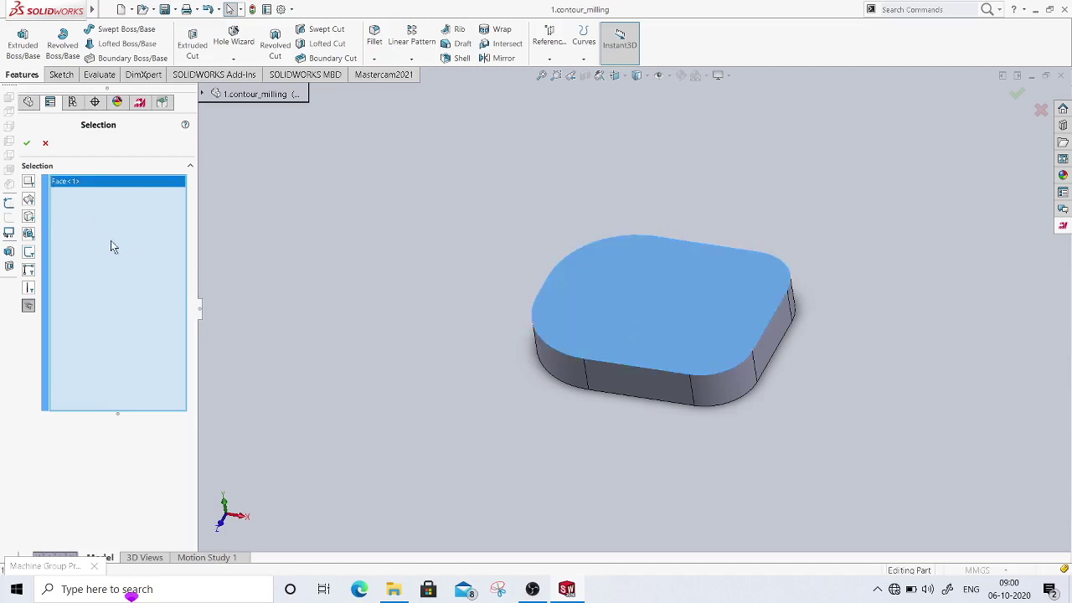
middle_click_drag(603, 328, 617, 153)
left_click(655, 325)
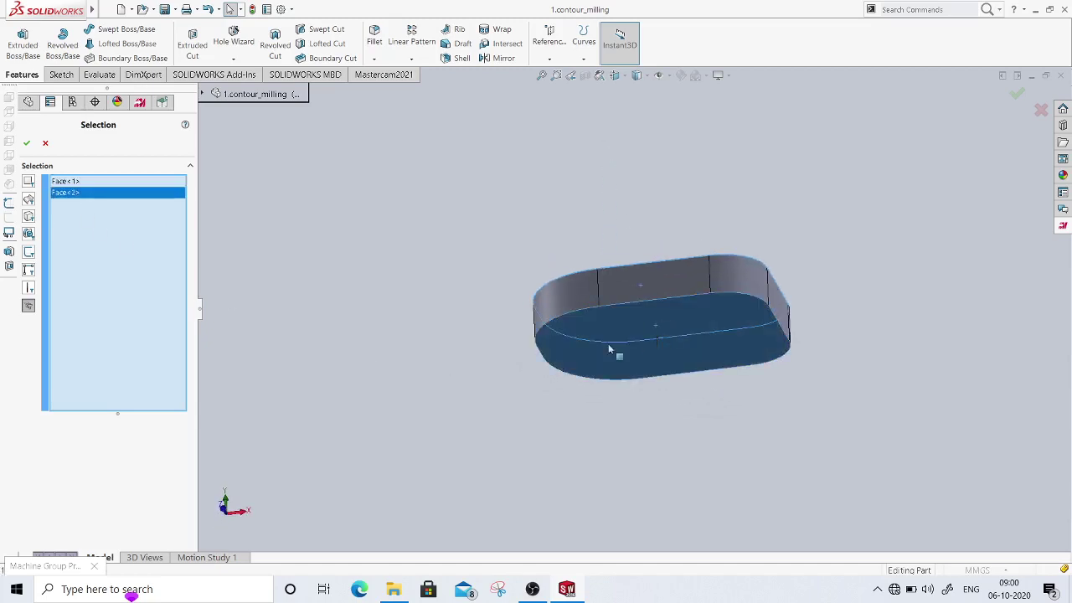
middle_click_drag(608, 344, 539, 392)
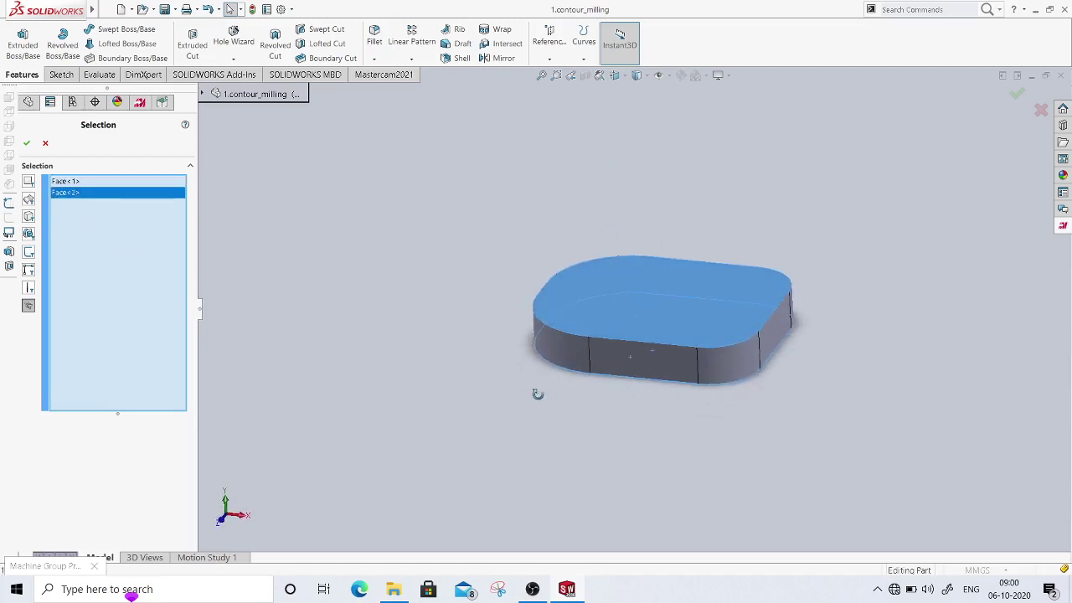
left_click(26, 142)
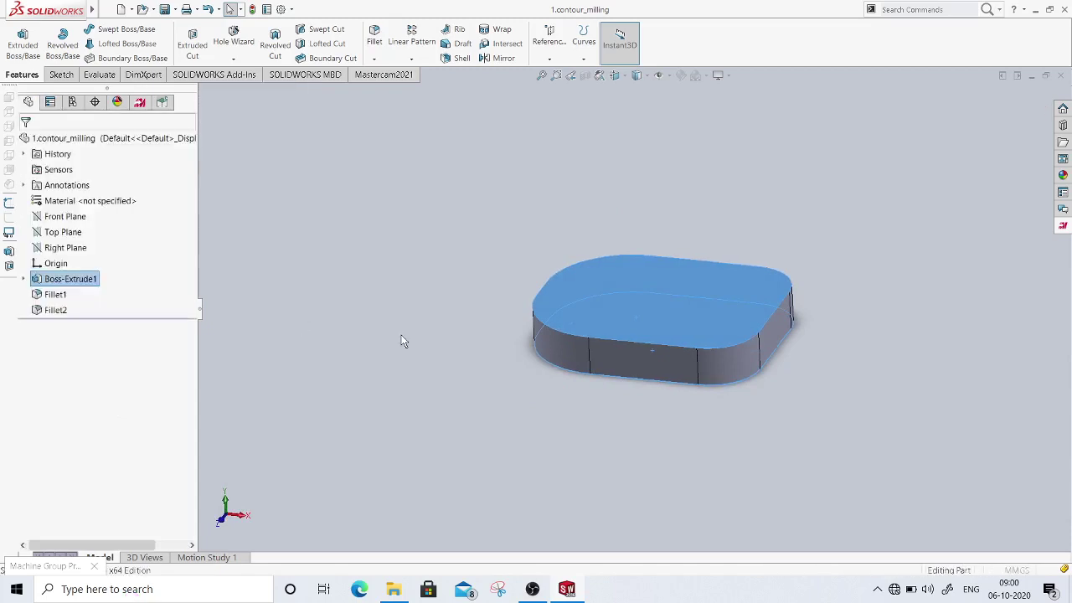
key("b")
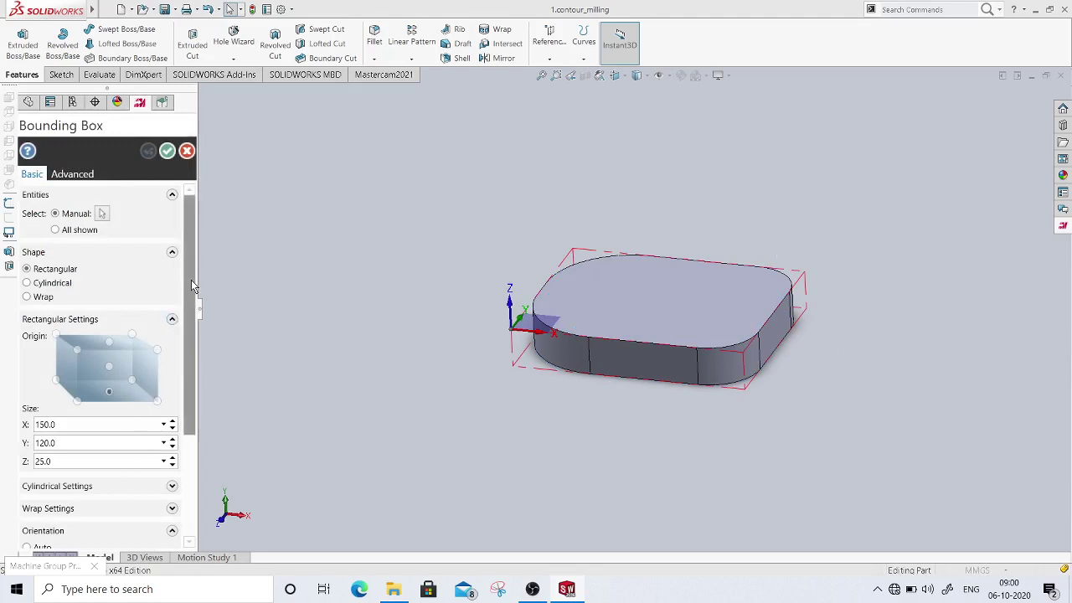
Set the bounding box size to 160 mm in X and 130 mm in Y
left_click_drag(191, 279, 198, 307)
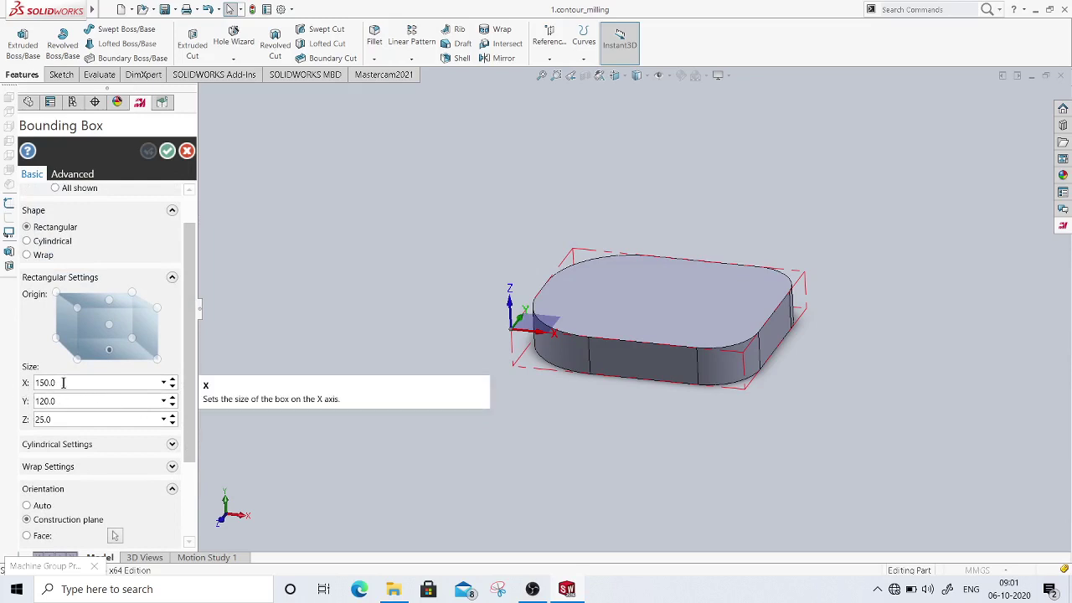
left_click(163, 382)
type("160")
key("Tab")
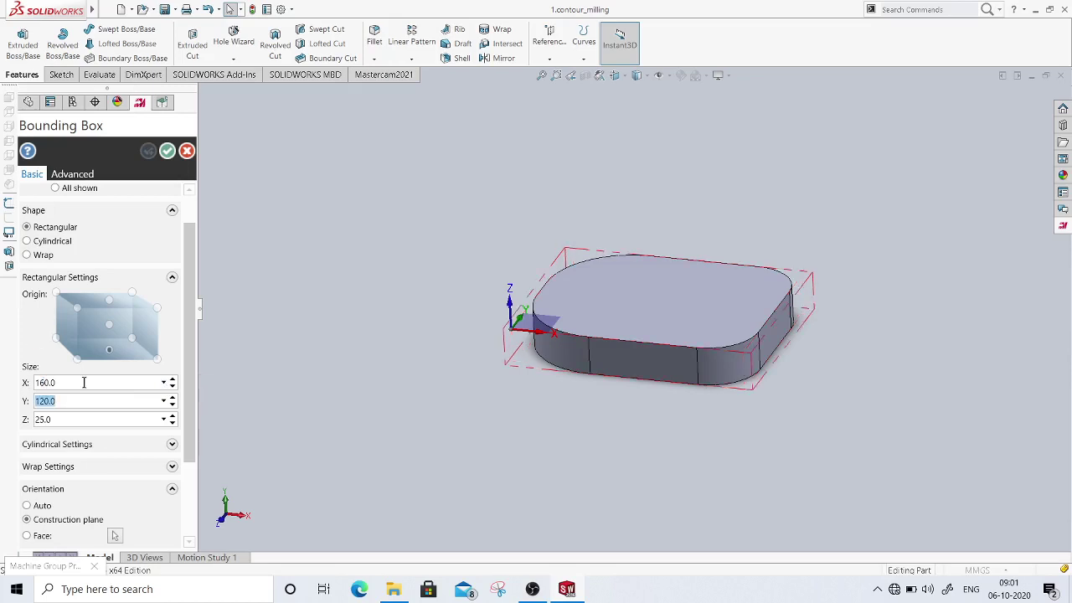
middle_click_drag(780, 316, 786, 342)
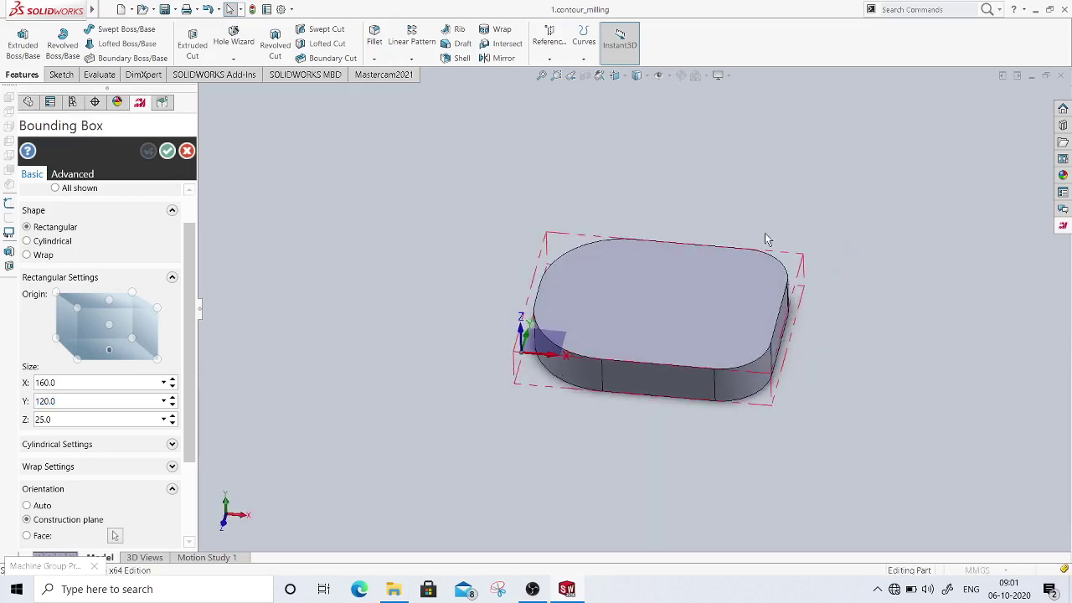
left_click_drag(52, 401, 1, 400)
type("130")
key("Tab")
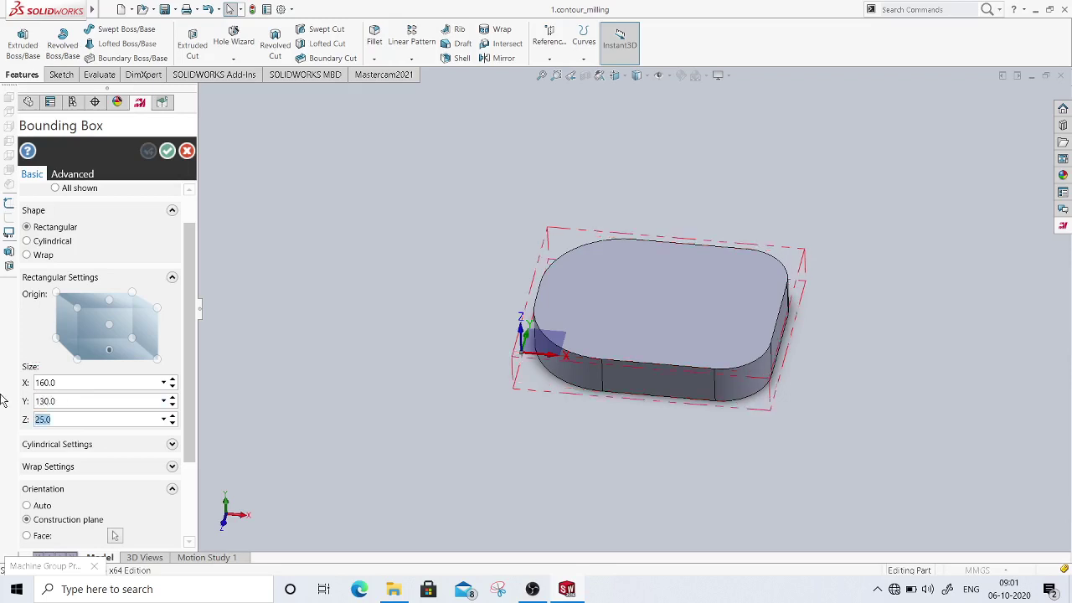
Check the bounding box around the block, accept it as the stock and apply the machine group properties
middle_click_drag(817, 420, 771, 405)
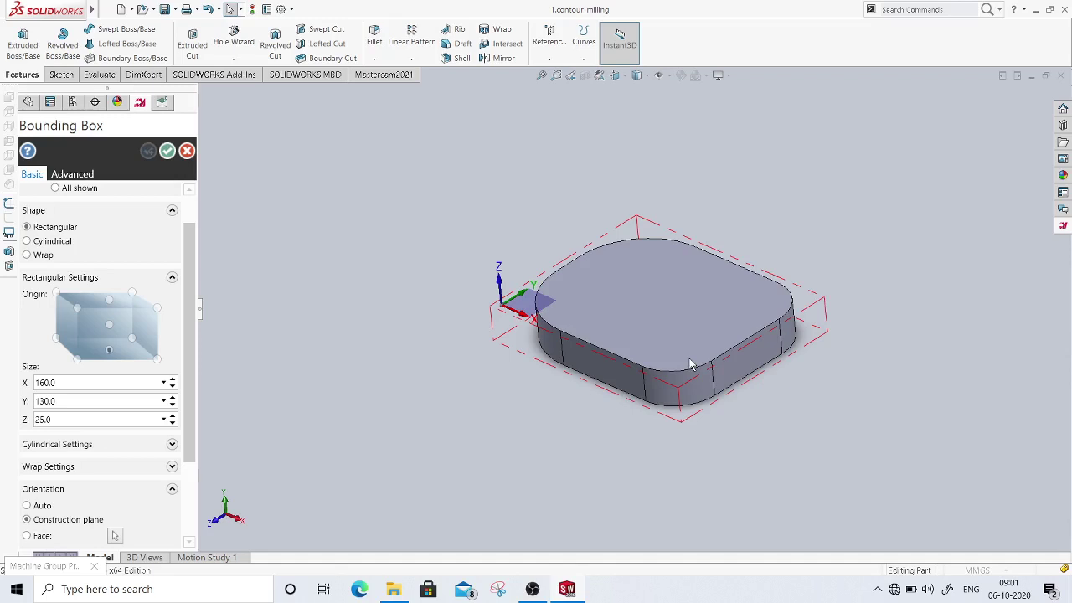
middle_click_drag(709, 338, 675, 342)
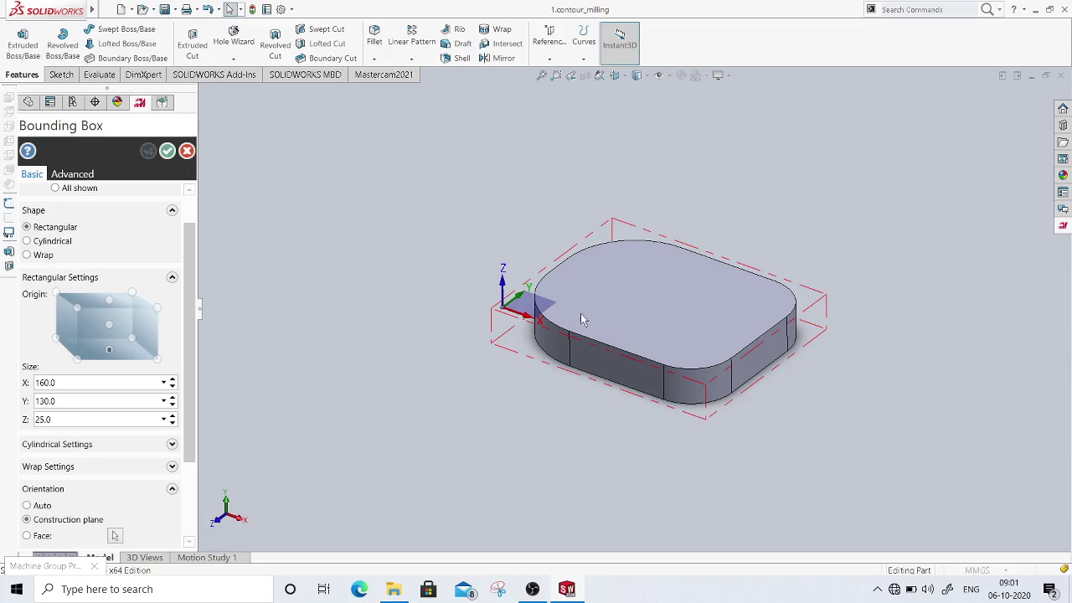
middle_click_drag(689, 351, 770, 285)
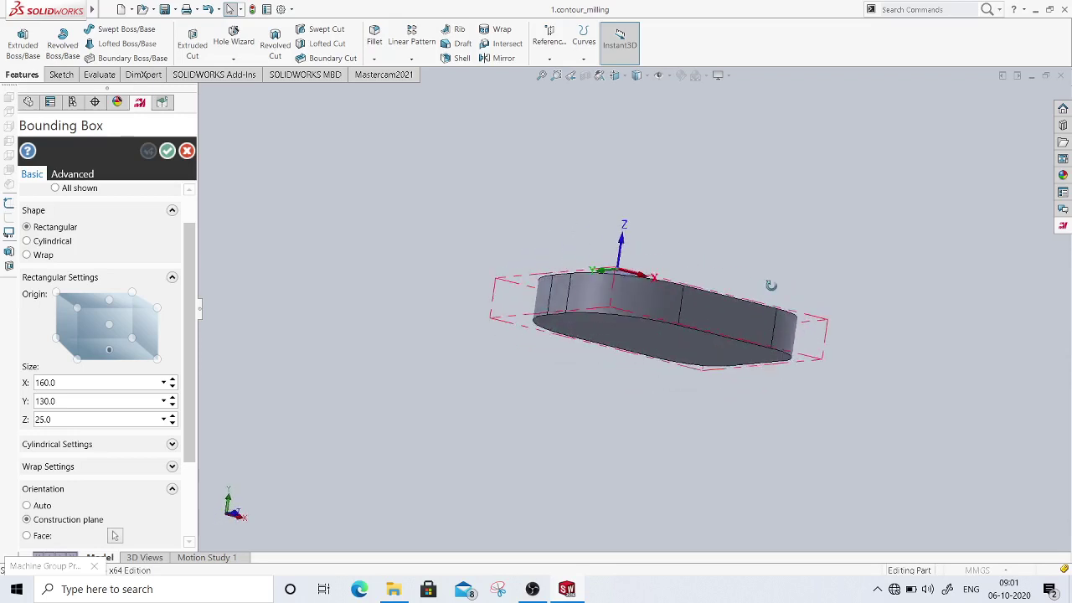
key("ctrl+7")
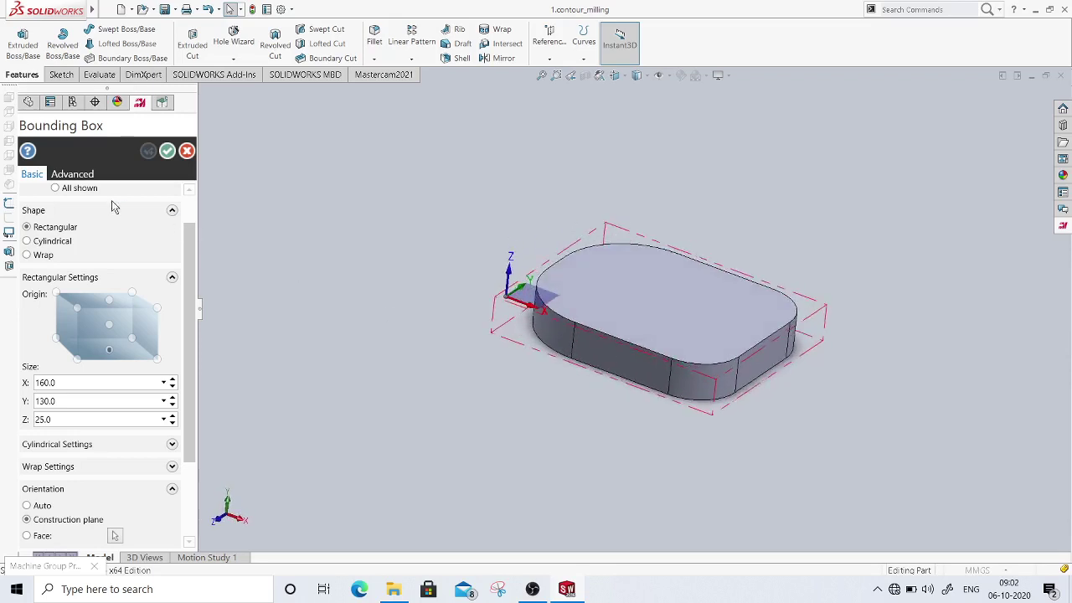
left_click(167, 151)
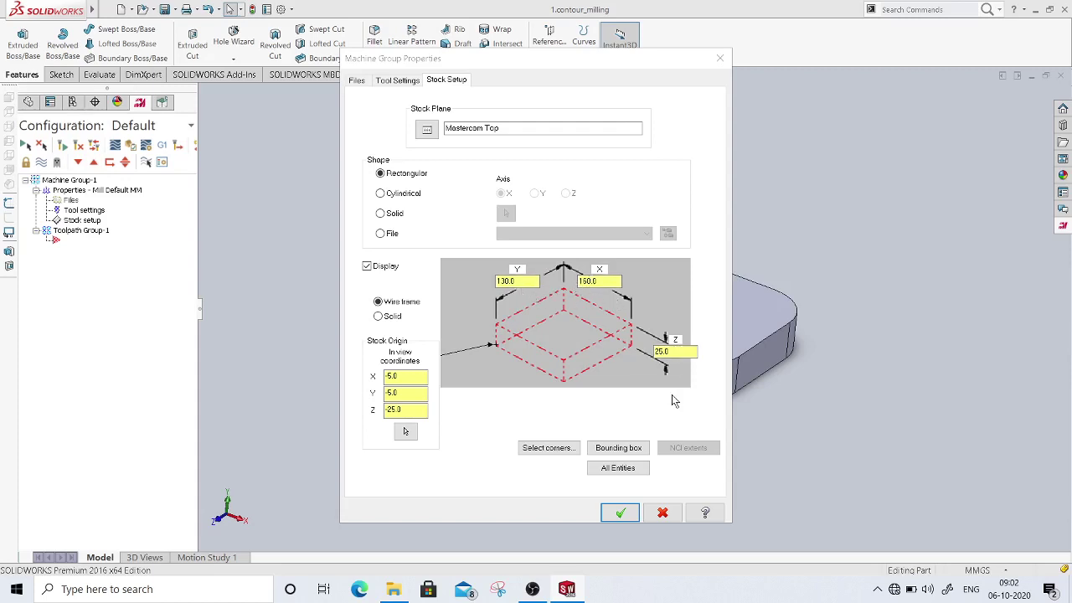
left_click(619, 512)
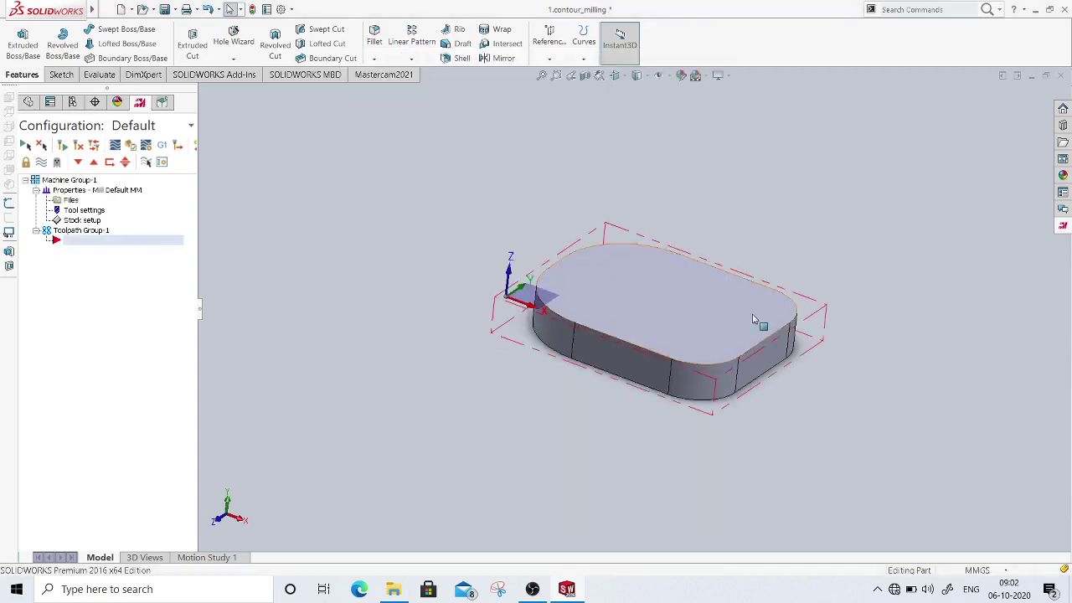
Start a Contour mill toolpath and chain the edge loop around the block's top face as its geometry
mouse_move(745, 291)
middle_mouse_down()
mouse_move(826, 139)
mouse_move(857, 108)
mouse_move(688, 327)
mouse_move(720, 268)
mouse_move(742, 253)
mouse_move(742, 289)
middle_mouse_up()
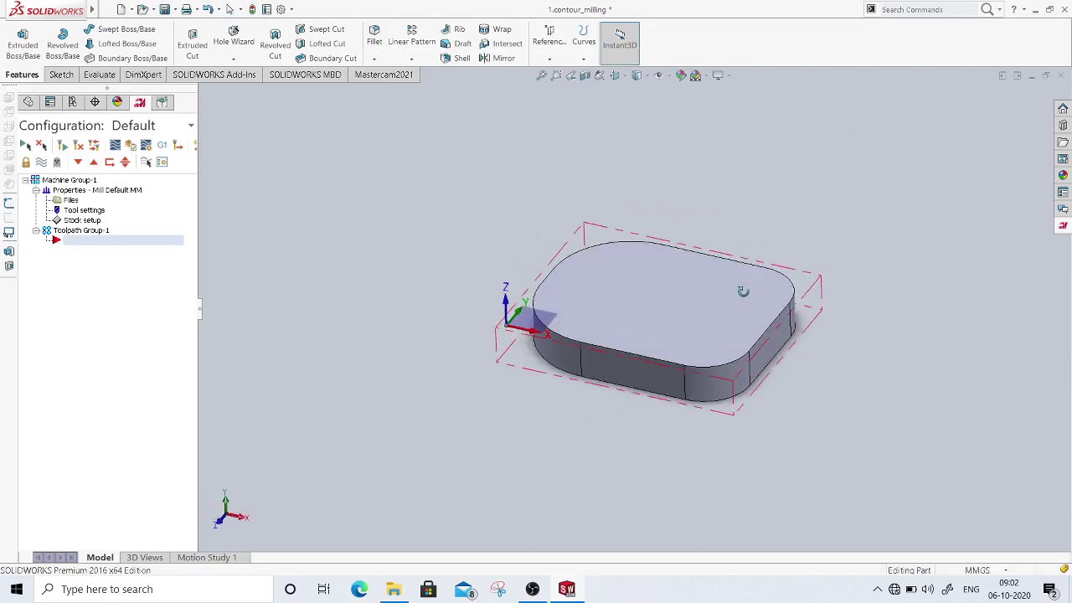
scroll(740, 327, "down", 3)
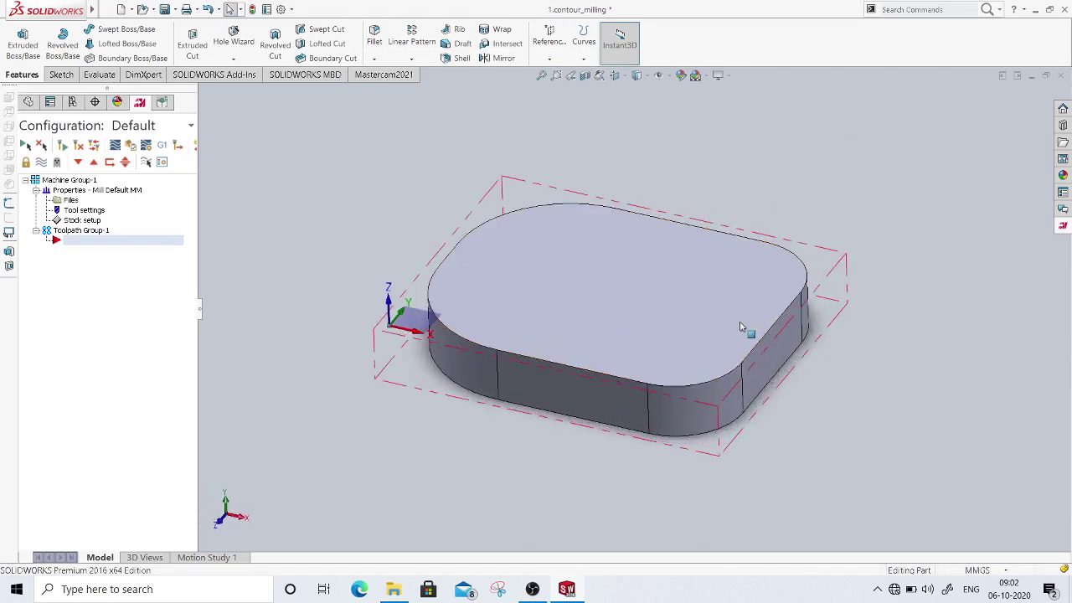
right_click(78, 241)
mouse_move(86, 248)
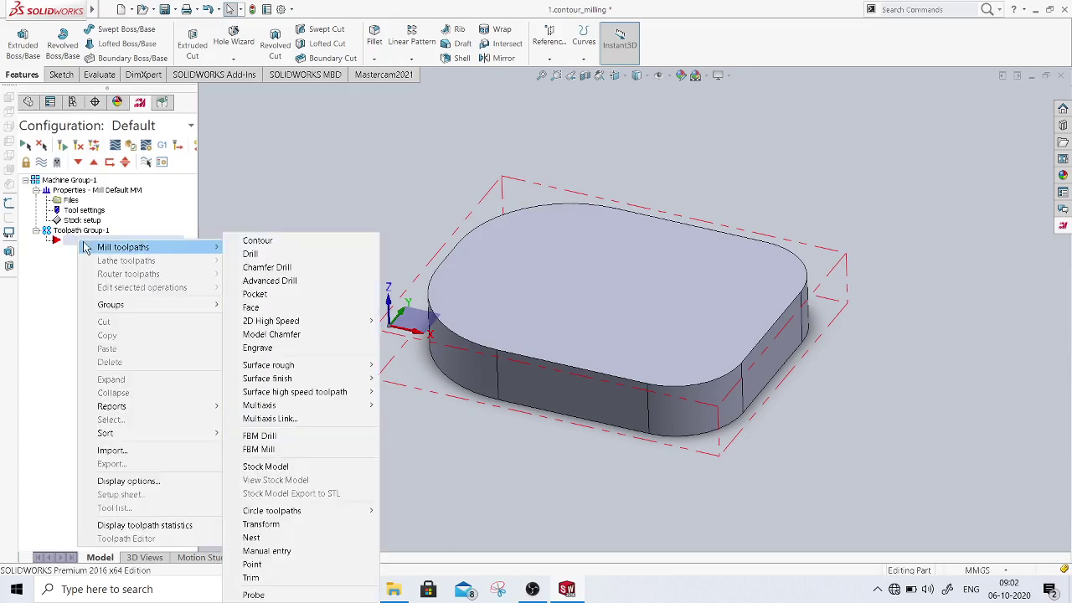
left_click(279, 241)
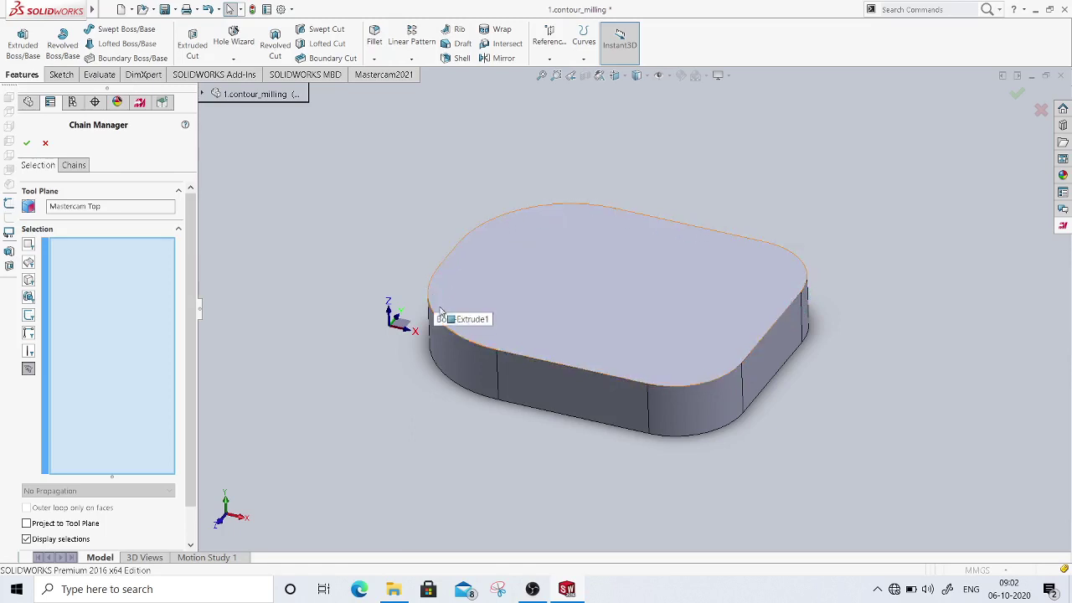
right_click(504, 356)
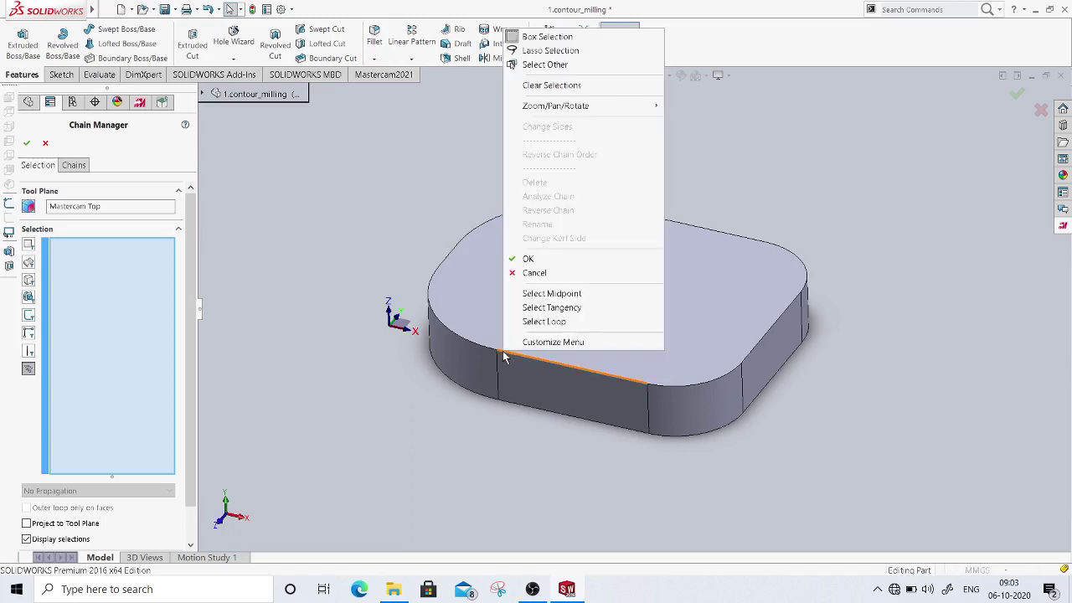
left_click(538, 322)
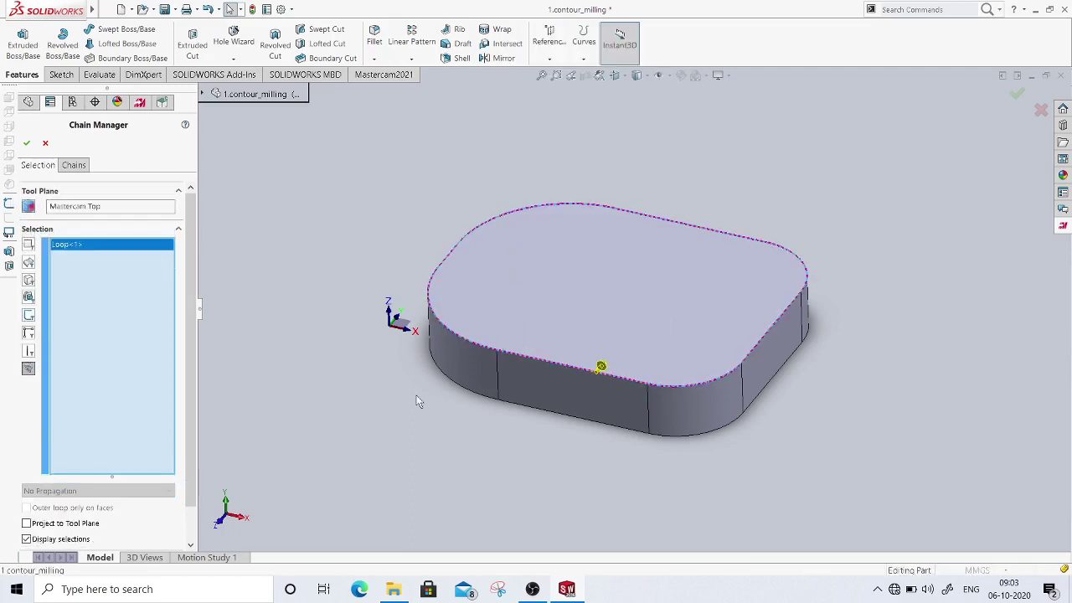
left_click(606, 387)
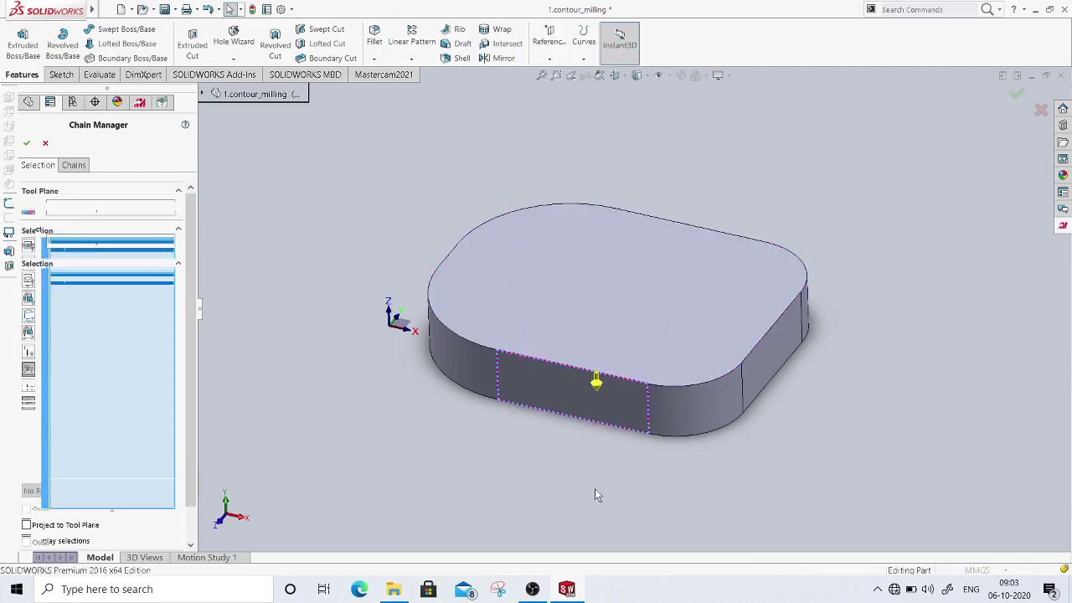
left_click(597, 384)
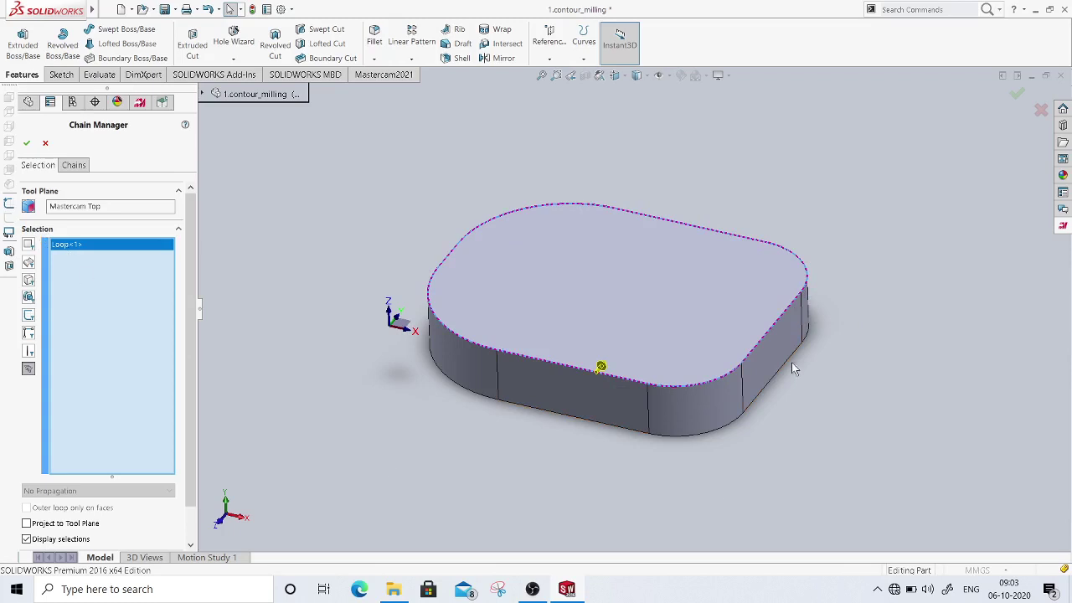
left_click(26, 143)
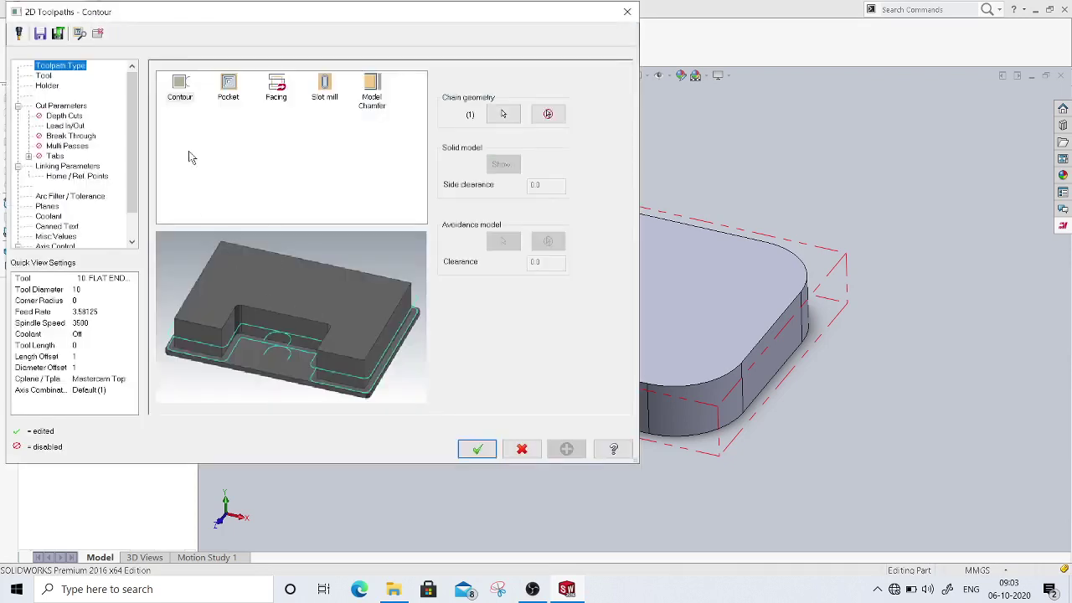
left_click(180, 94)
Filter the mill tool library for flat end mills with a tool diameter equal to 15 mm
left_click(48, 84)
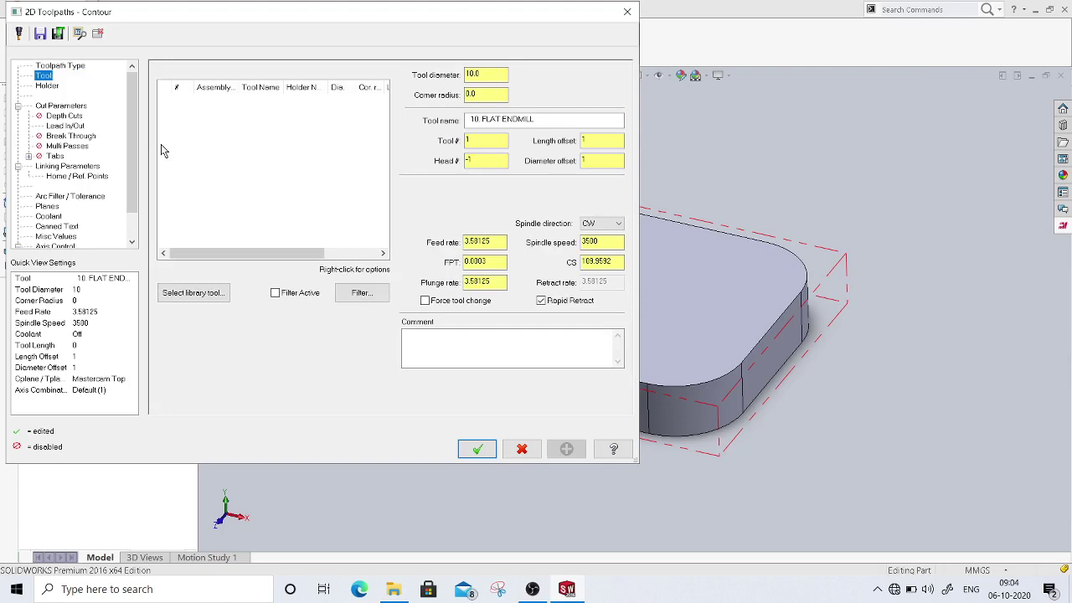
left_click(198, 293)
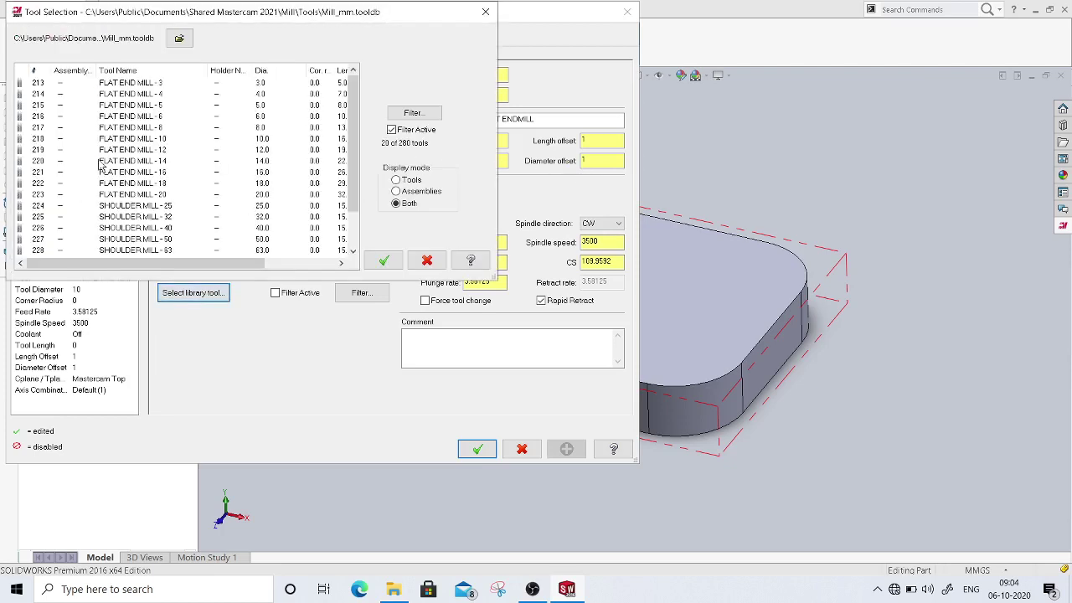
left_click(423, 114)
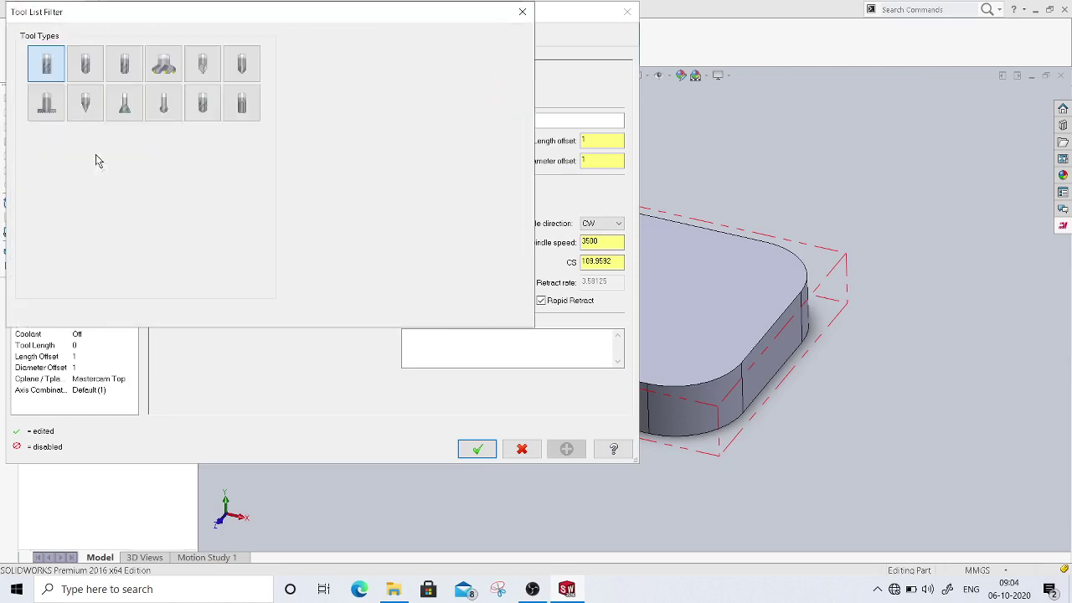
left_click(41, 74)
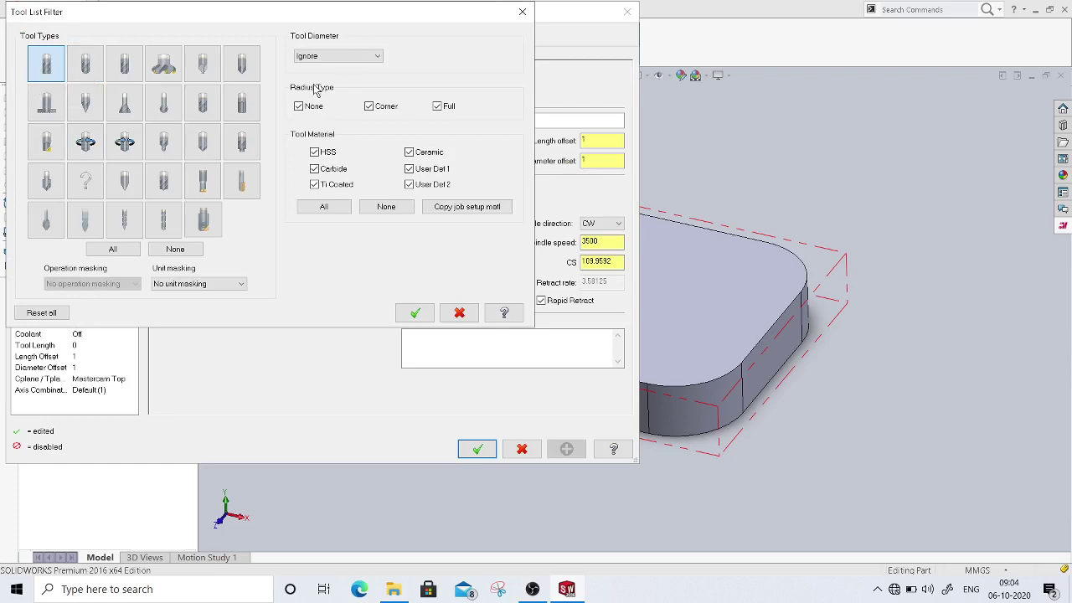
left_click(334, 55)
left_click(307, 78)
type("15")
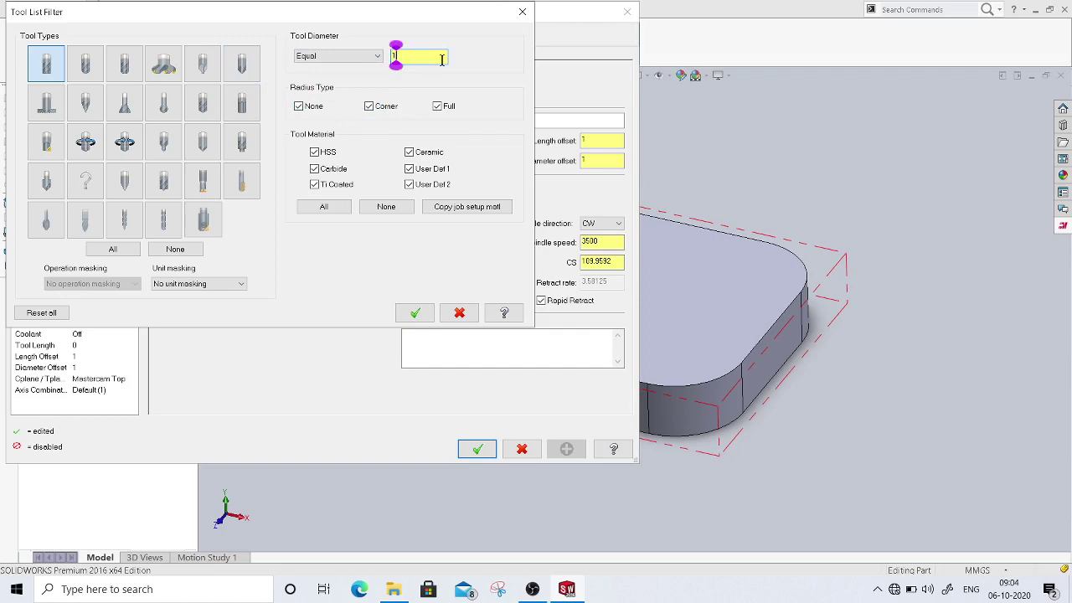
left_click(419, 313)
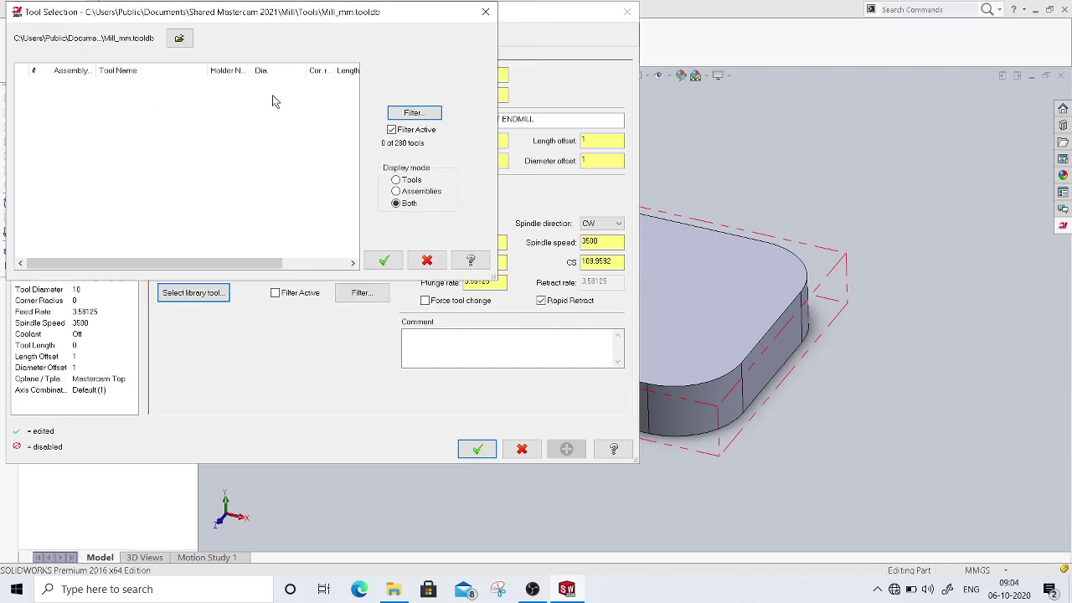
Change the tool filter diameter to 10 mm and assign FLAT END MILL - 10 to the toolpath
left_click(418, 113)
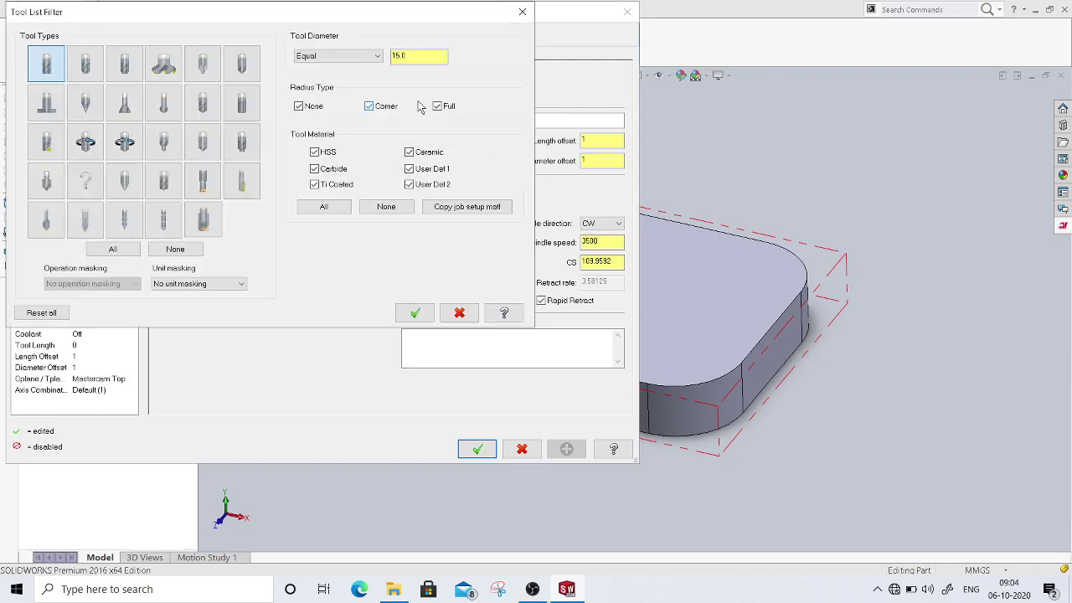
left_click_drag(418, 55, 350, 55)
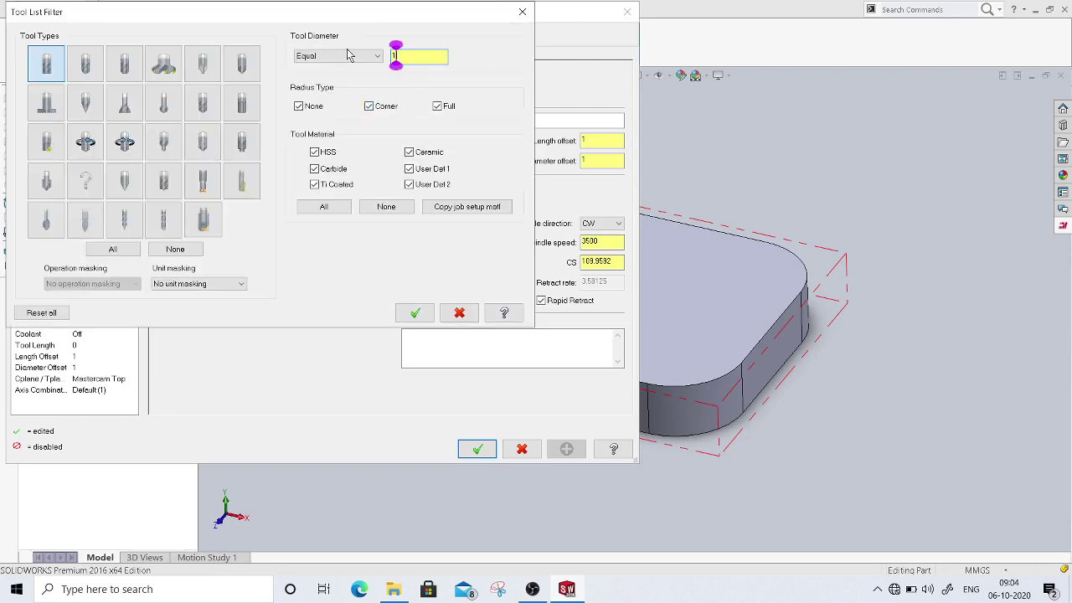
type("10")
left_click(412, 311)
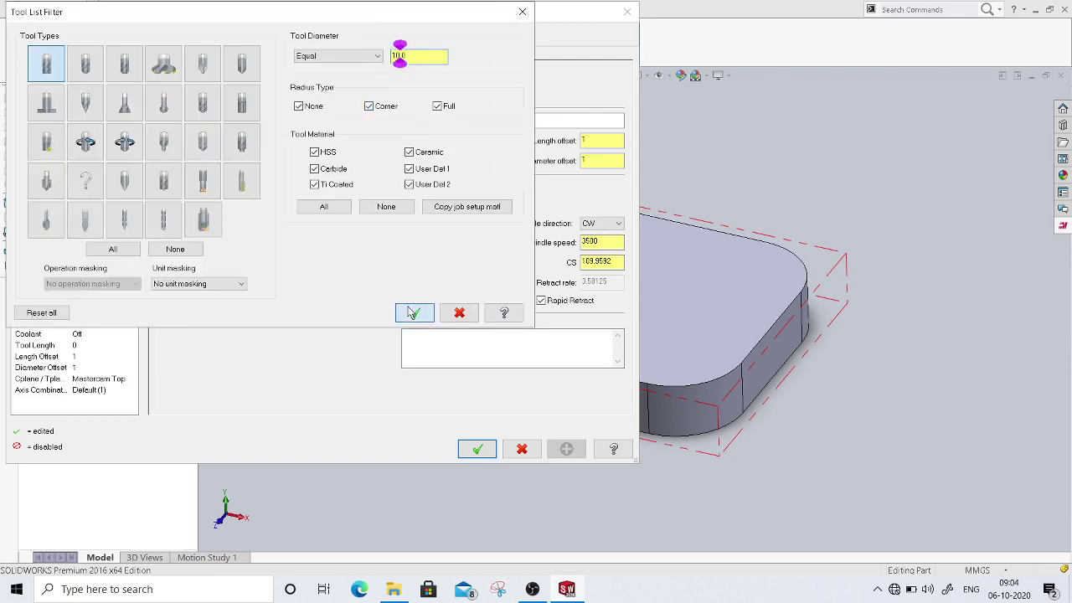
left_click(155, 87)
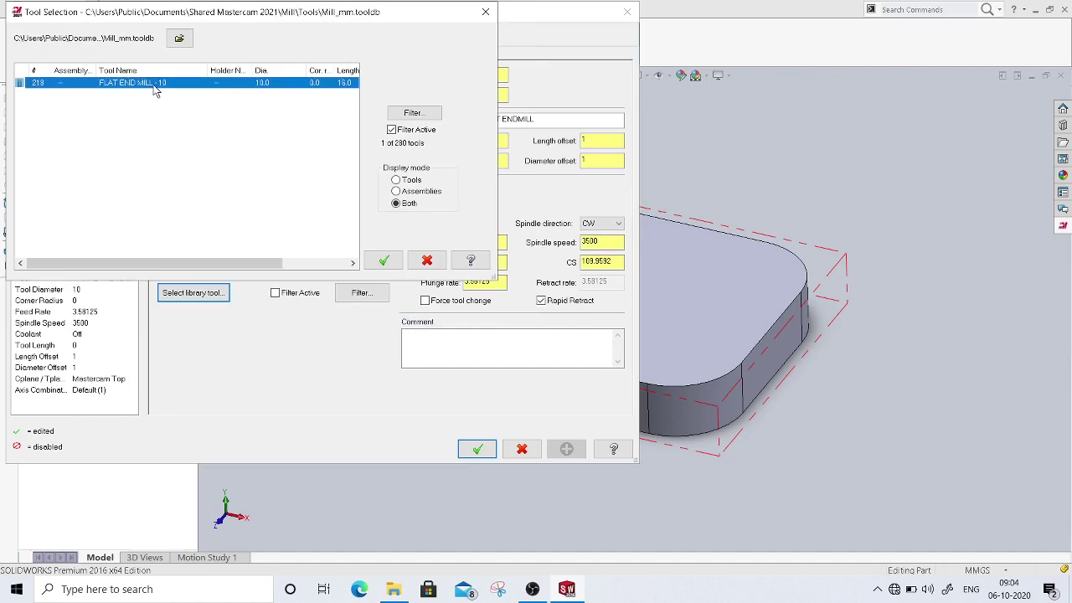
left_click(382, 262)
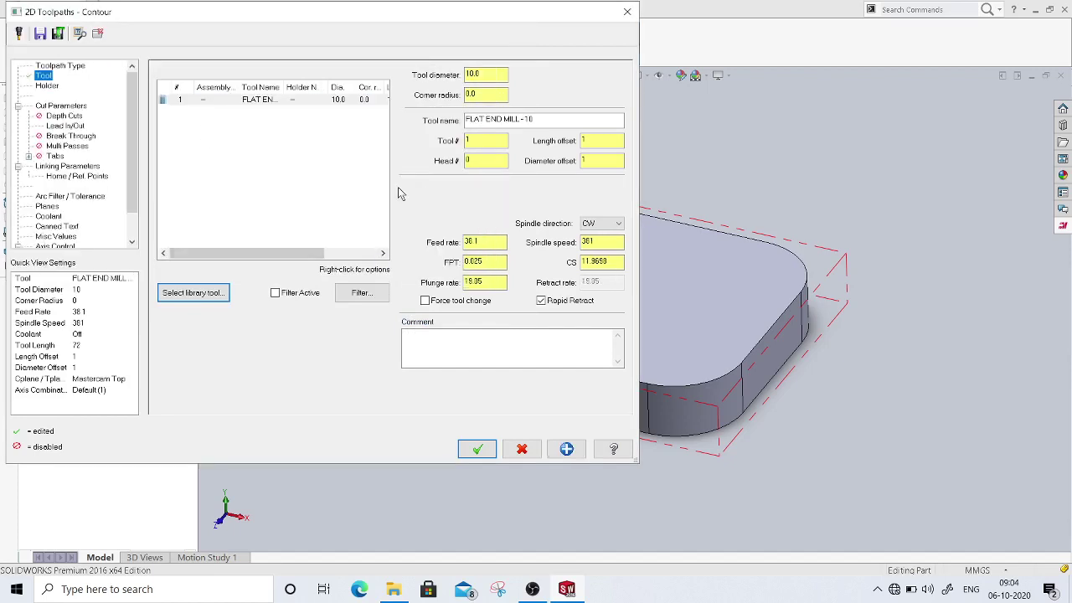
View the tool holder settings, try the other compensation direction in the cut parameters and return it to Left
left_click(48, 86)
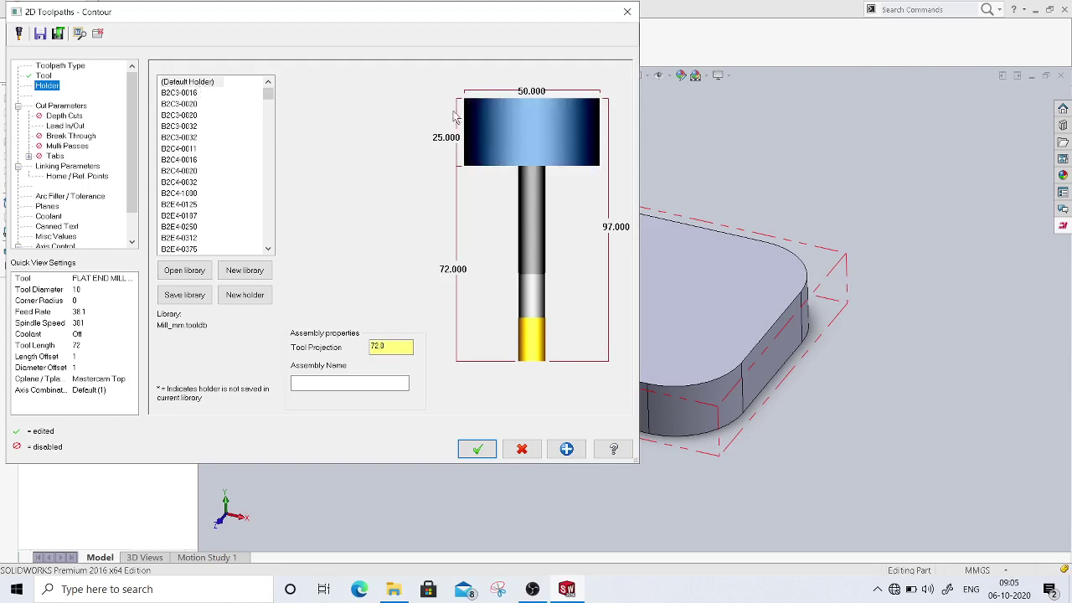
left_click(58, 115)
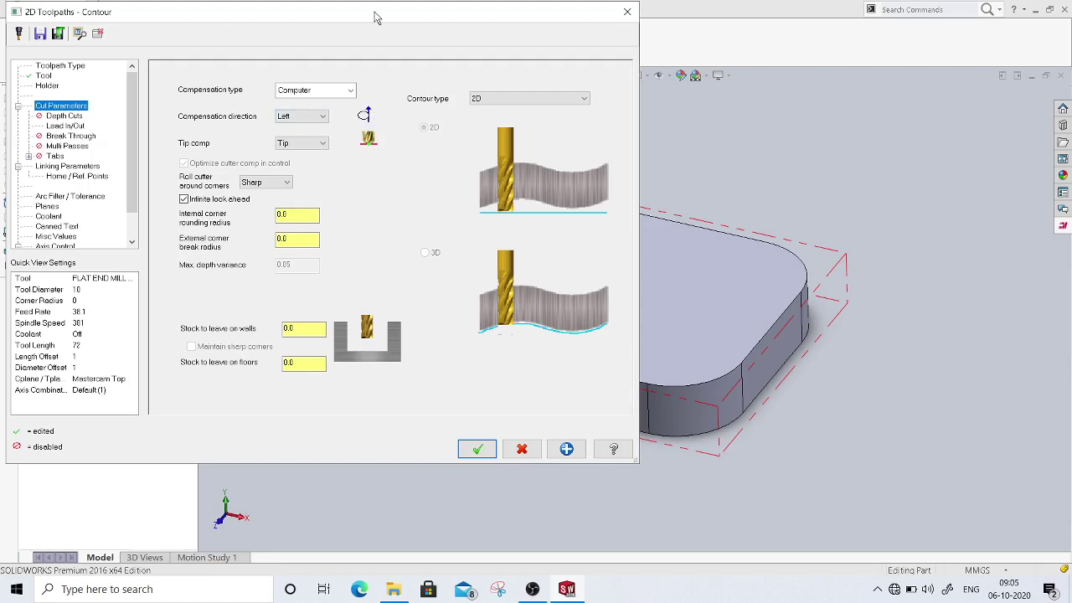
left_click(302, 115)
left_click(308, 137)
left_click(303, 117)
left_click(293, 137)
key("Up")
Try Center as the tip compensation, return it to Tip and check the stock to leave on walls and floors
left_click(301, 143)
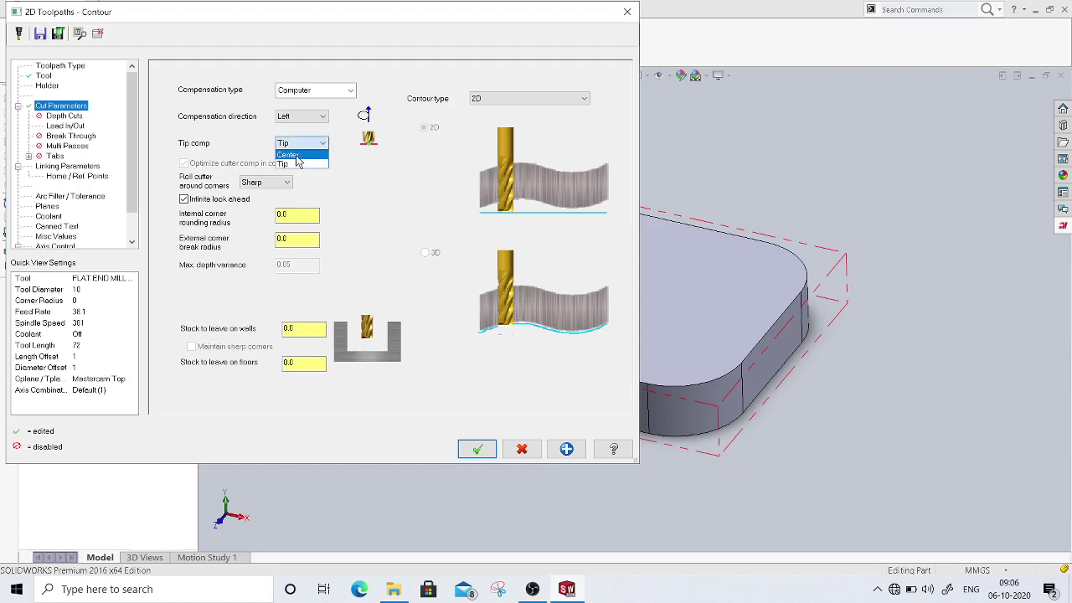
left_click(299, 158)
left_click(300, 143)
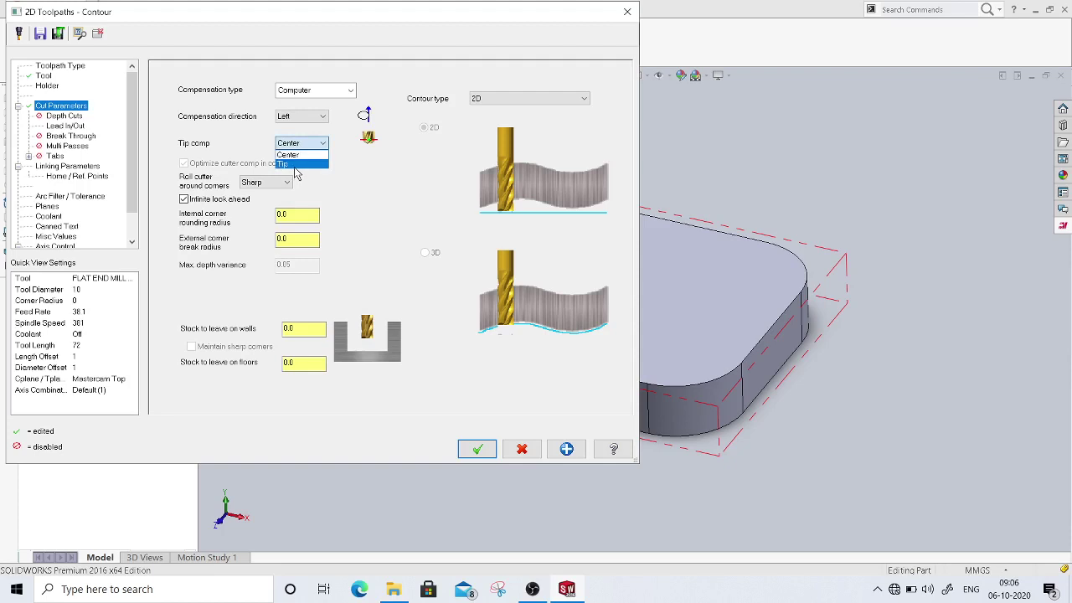
left_click(294, 167)
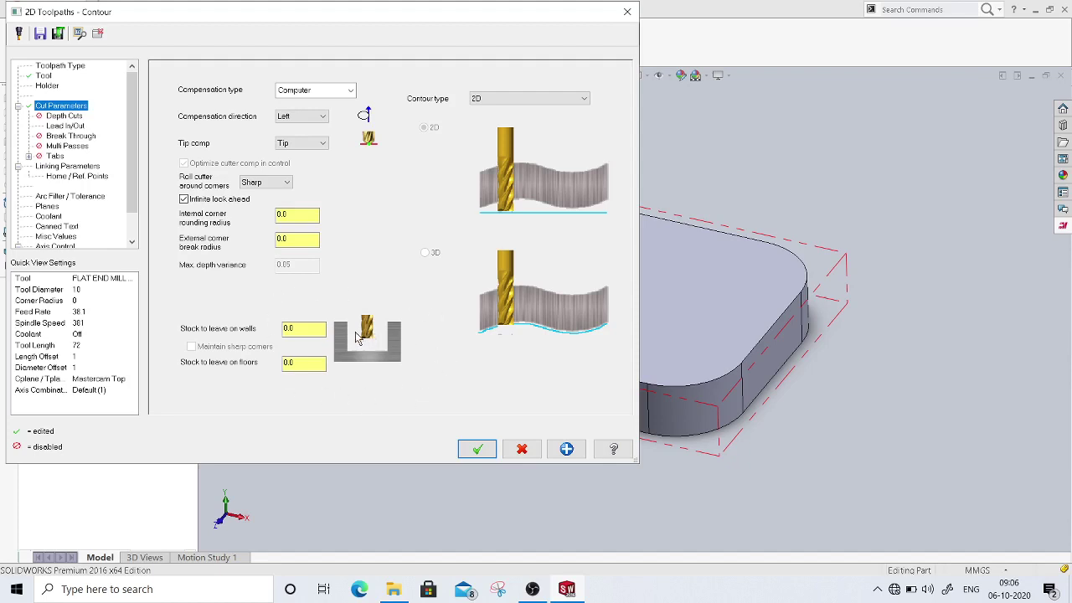
left_click(295, 329)
left_click(295, 365)
Enable depth cuts for the contour toolpath with a max rough step of 5 mm
left_click(67, 117)
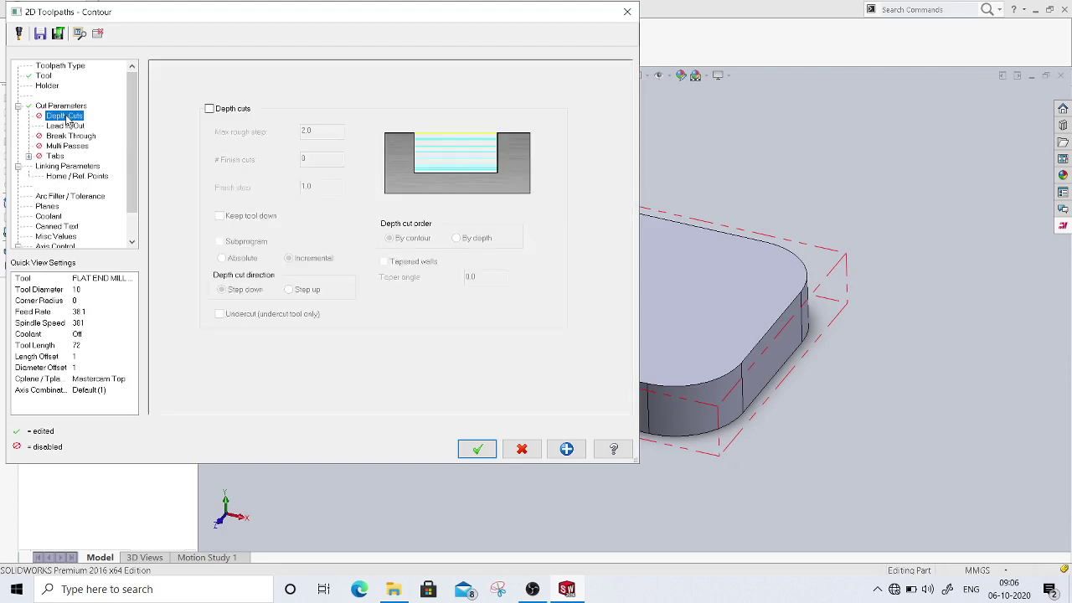
left_click(209, 109)
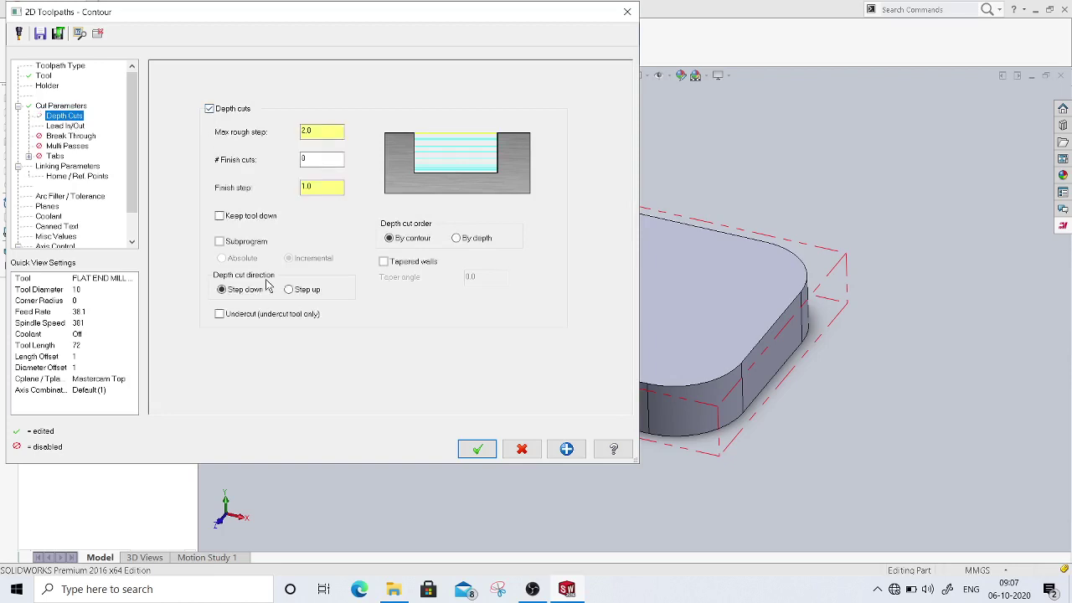
double_click(331, 132)
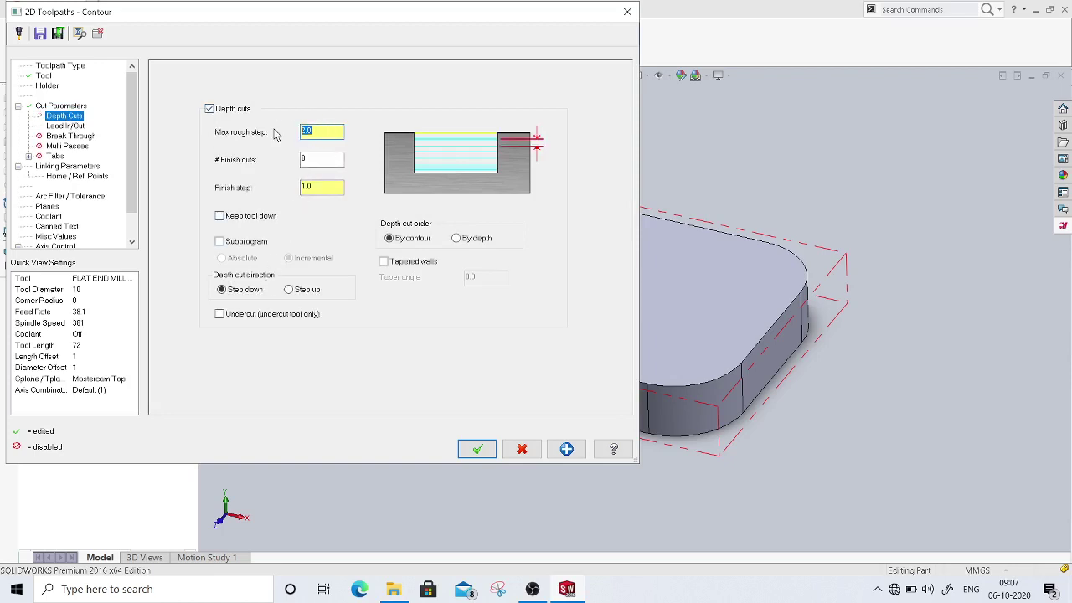
type("5")
key("Tab")
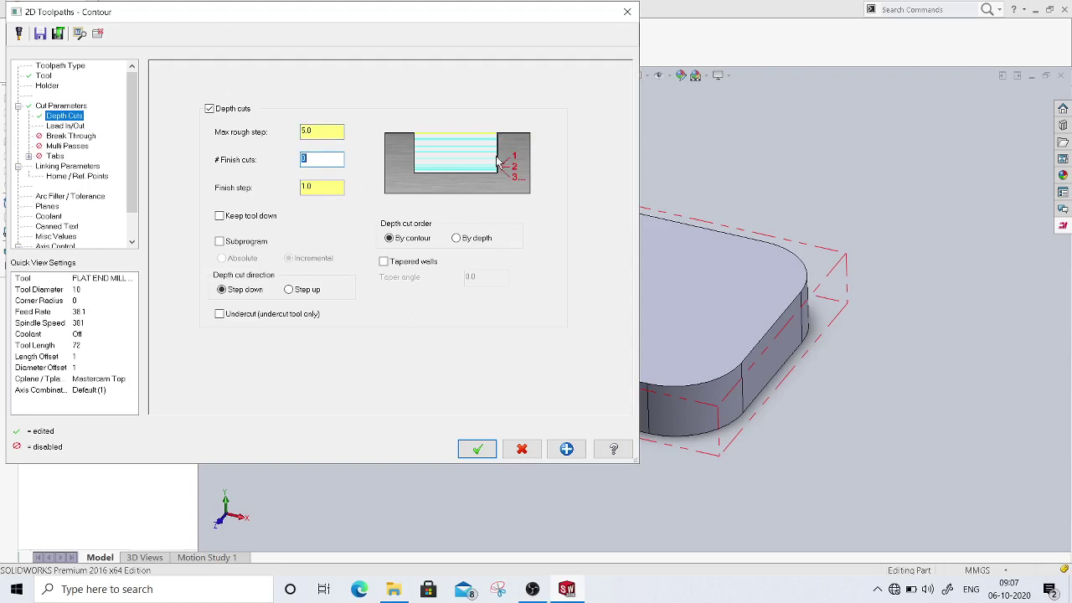
Review the rough and finish step values of the depth cuts and try the Keep tool down option, leaving it off
left_click(323, 131)
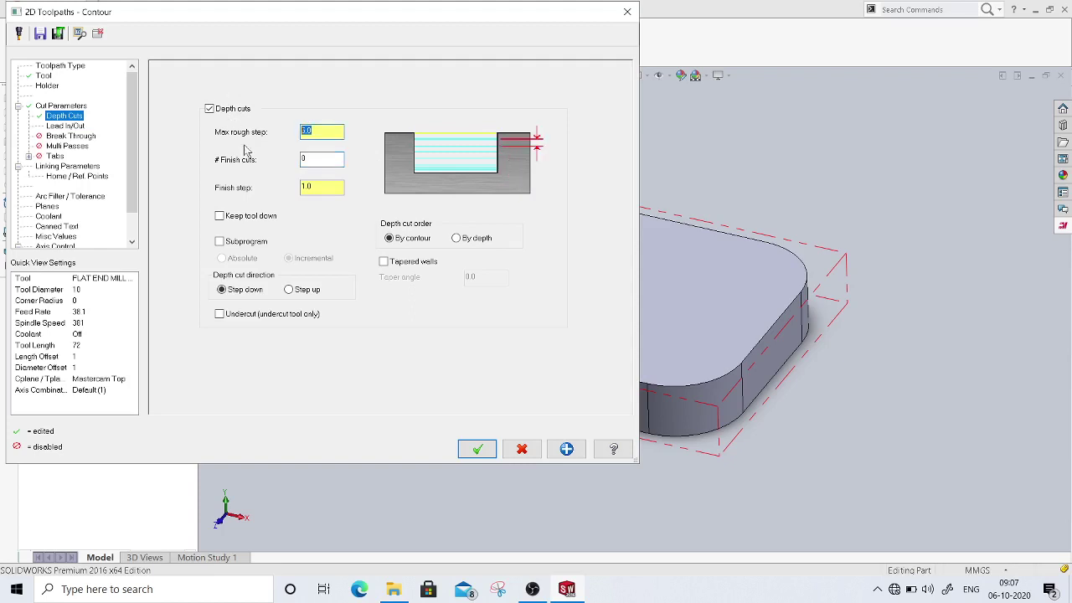
left_click(327, 187)
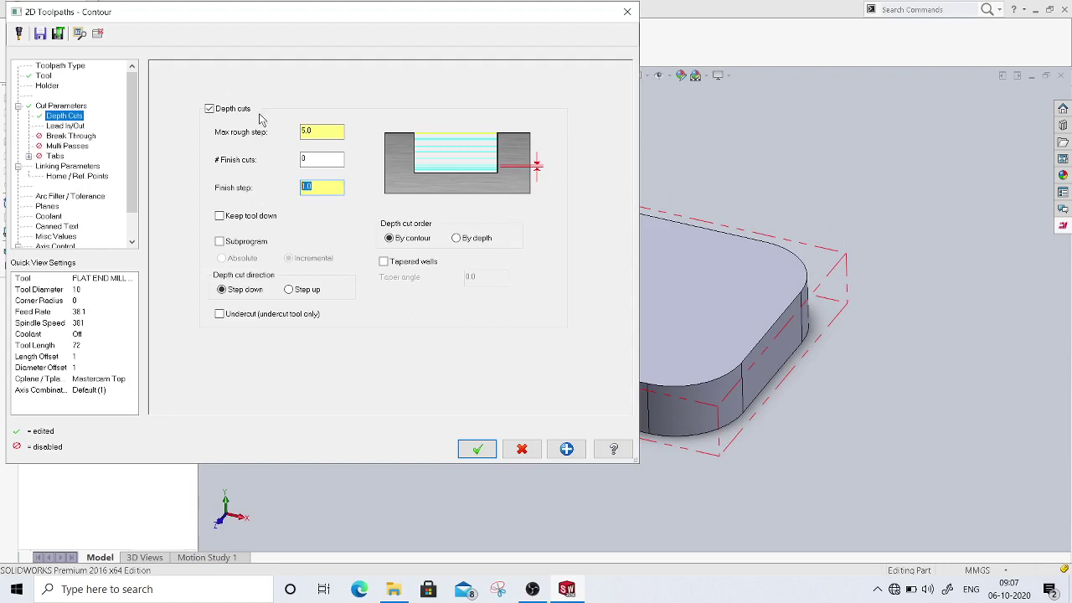
left_click(308, 132)
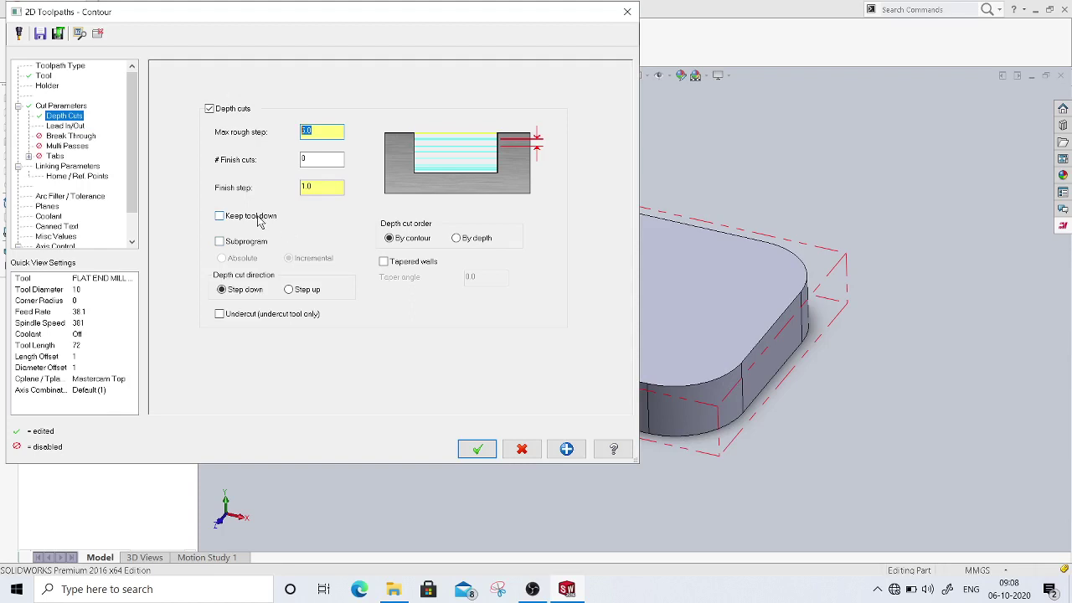
left_click(252, 216)
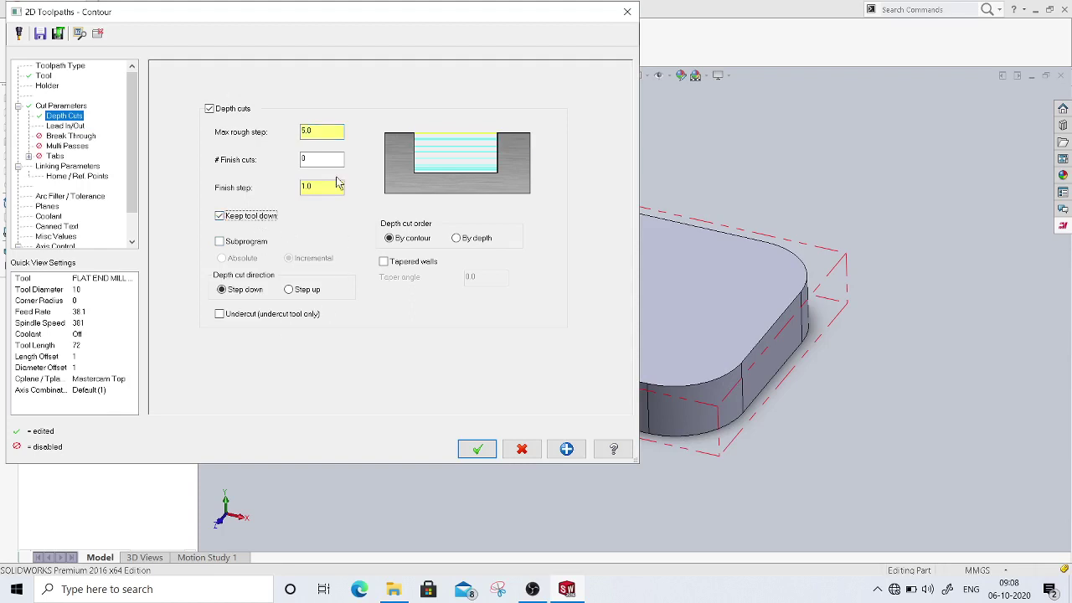
left_click(221, 216)
left_click(322, 131)
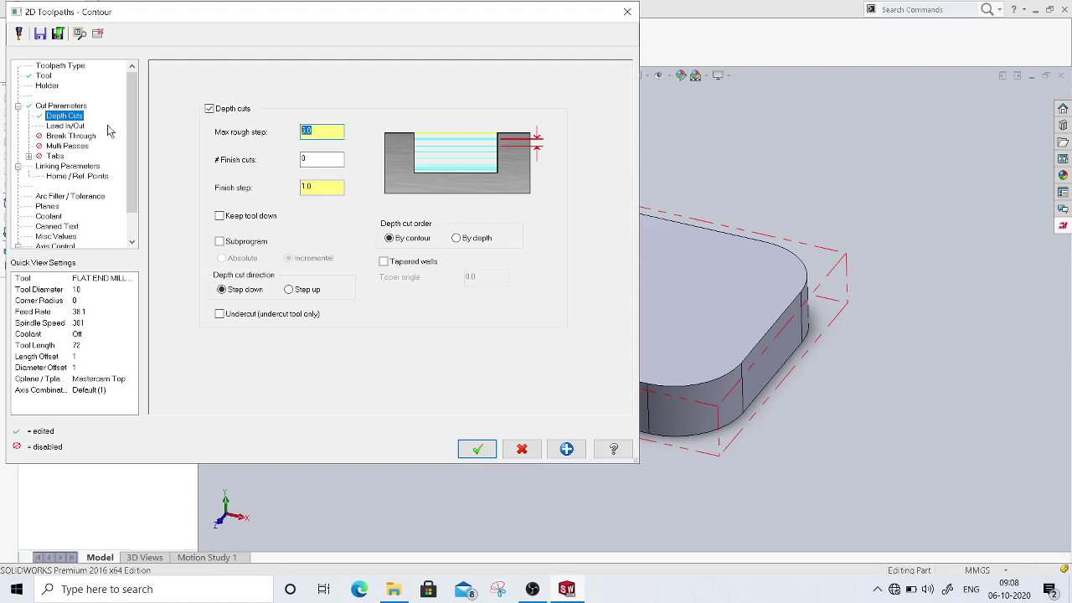
In the lead in/out settings, enable the entry point, extend the contour start by 100% and copy that adjustment to the contour end
left_click(78, 127)
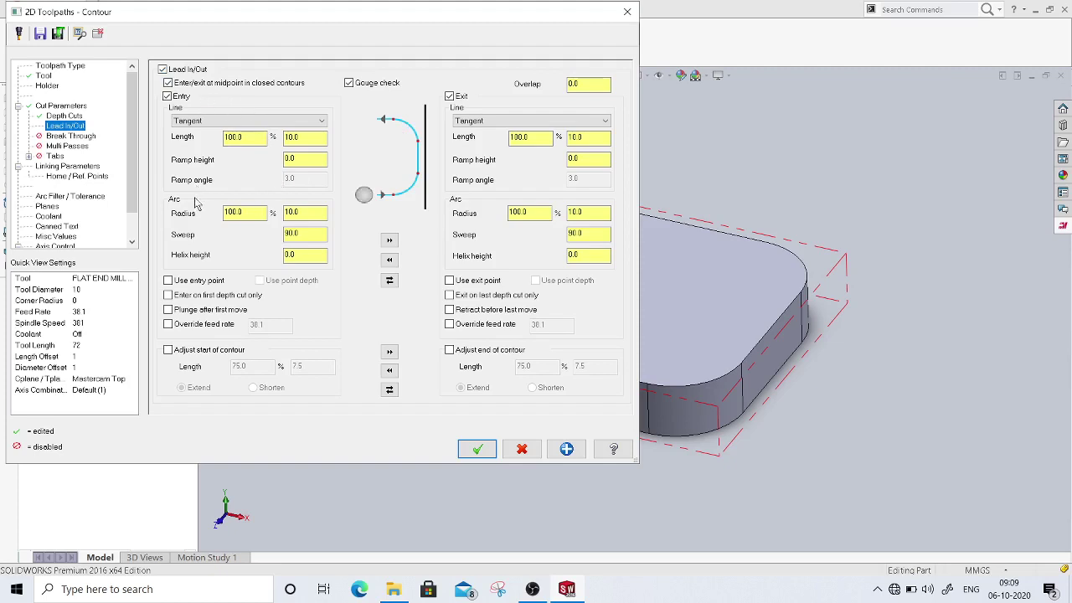
left_click(169, 281)
left_click(167, 350)
double_click(266, 367)
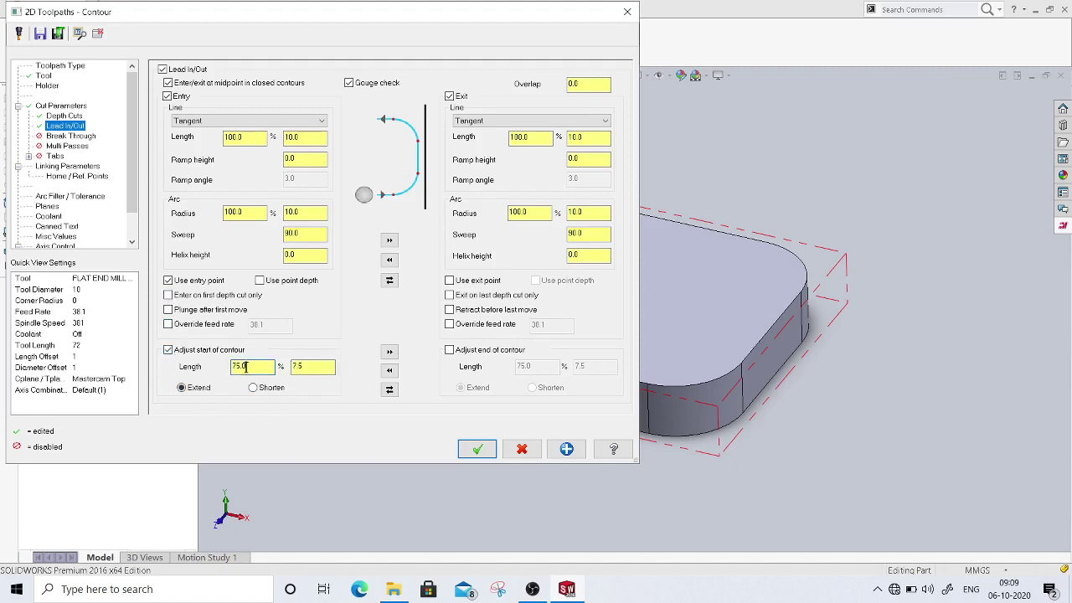
type("100")
key("Tab")
left_click(389, 352)
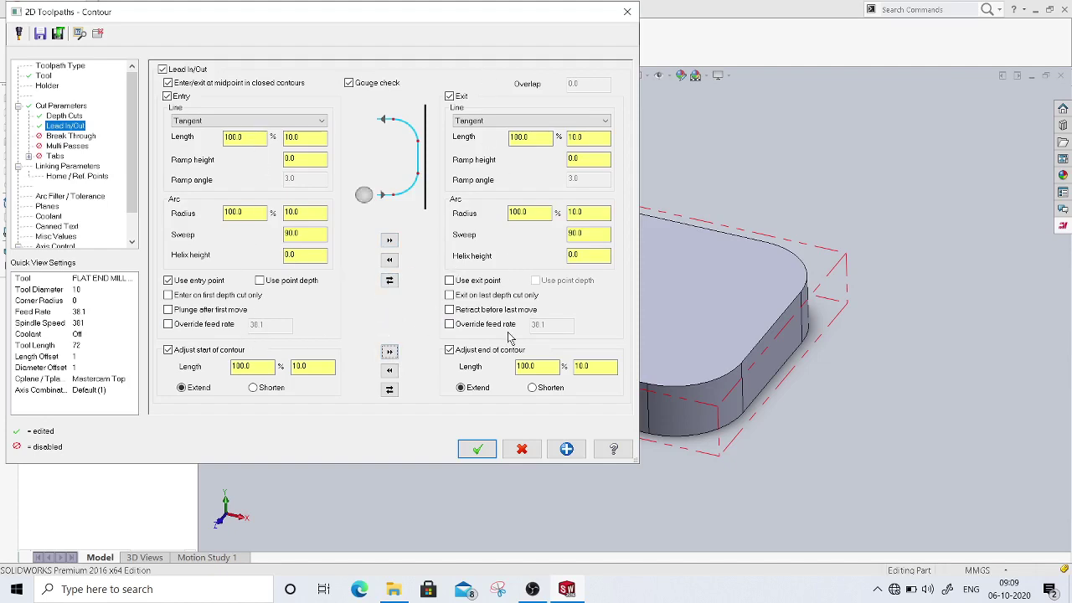
Enable break through for the contour toolpath with an amount of 1 mm
left_click(75, 136)
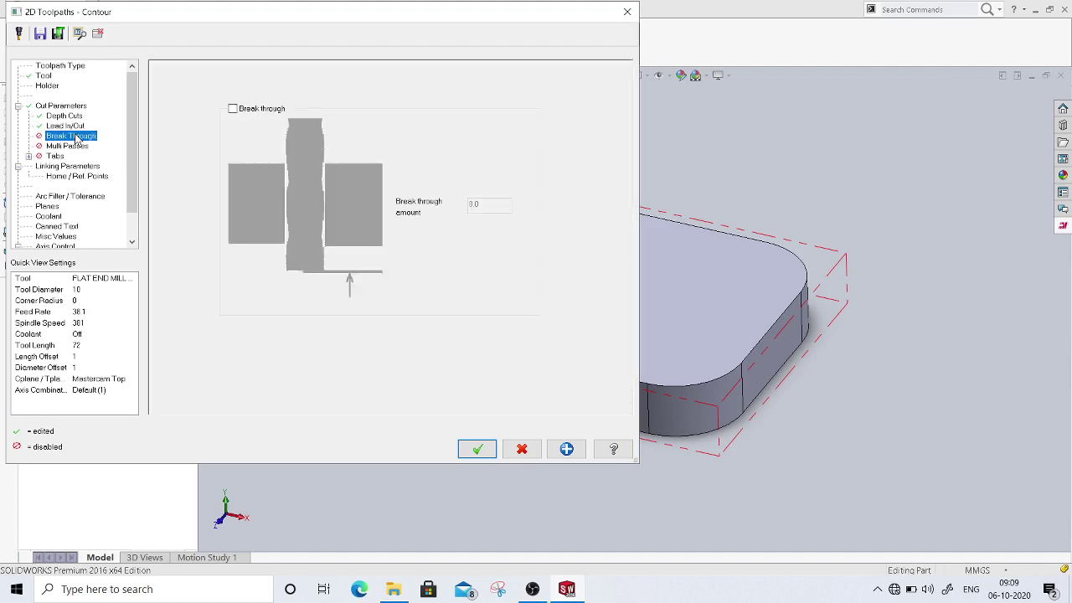
left_click(233, 109)
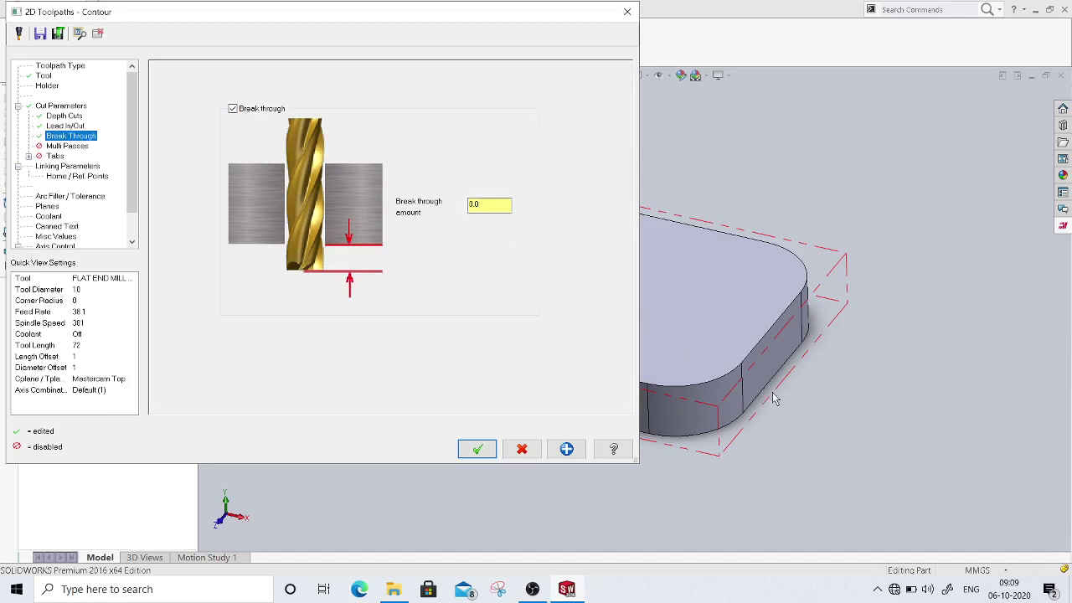
double_click(489, 206)
type("1")
Enable multi passes with 5 rough passes and 2 finish passes, and turn on Keep tool down
left_click(74, 146)
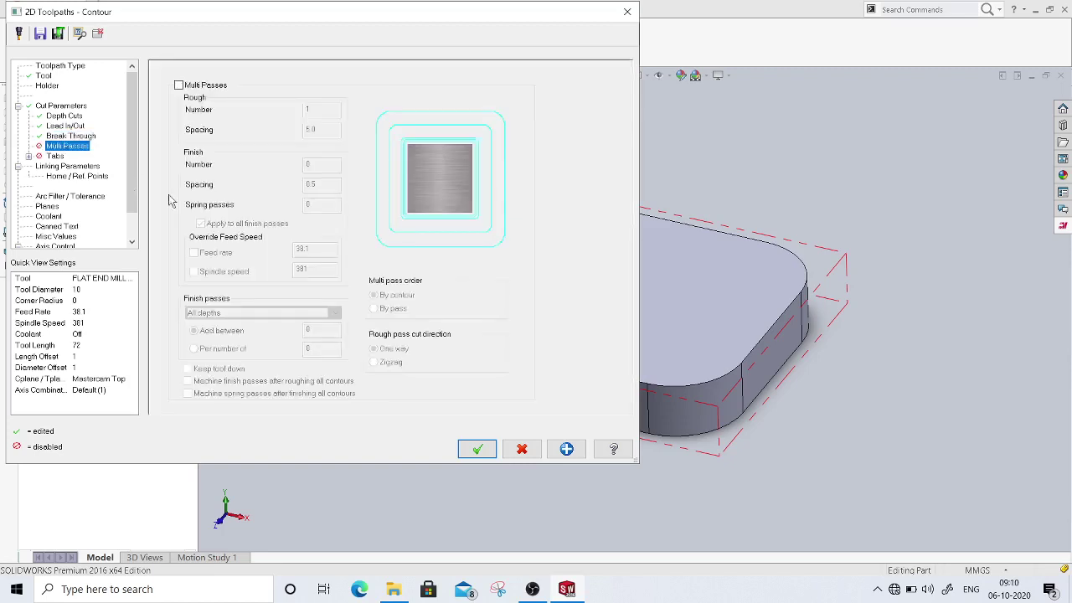
left_click(178, 86)
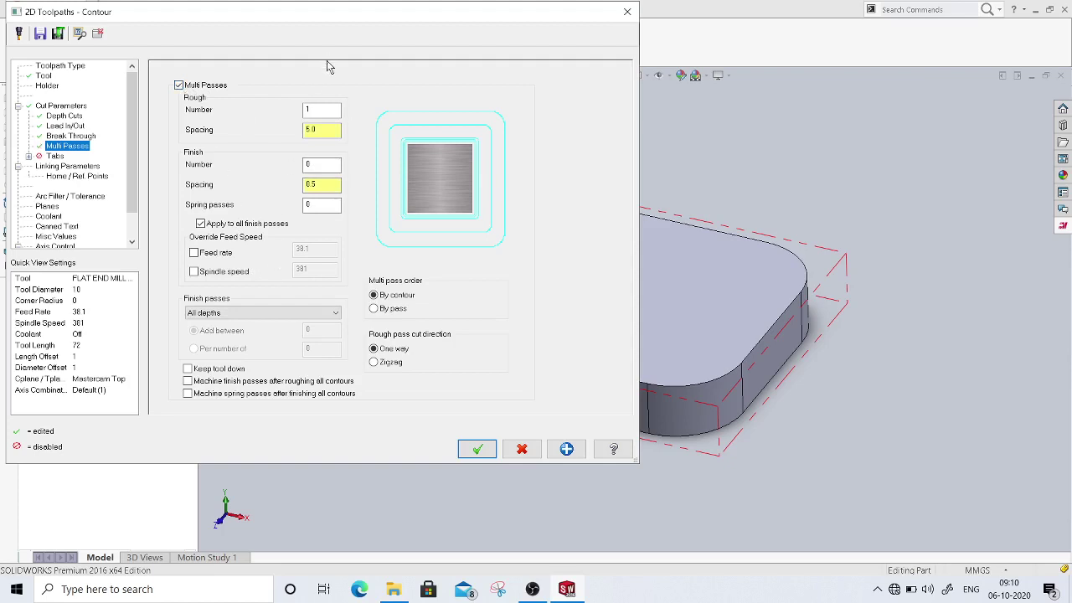
left_click(322, 110)
type("5")
key("Tab")
left_click(322, 164)
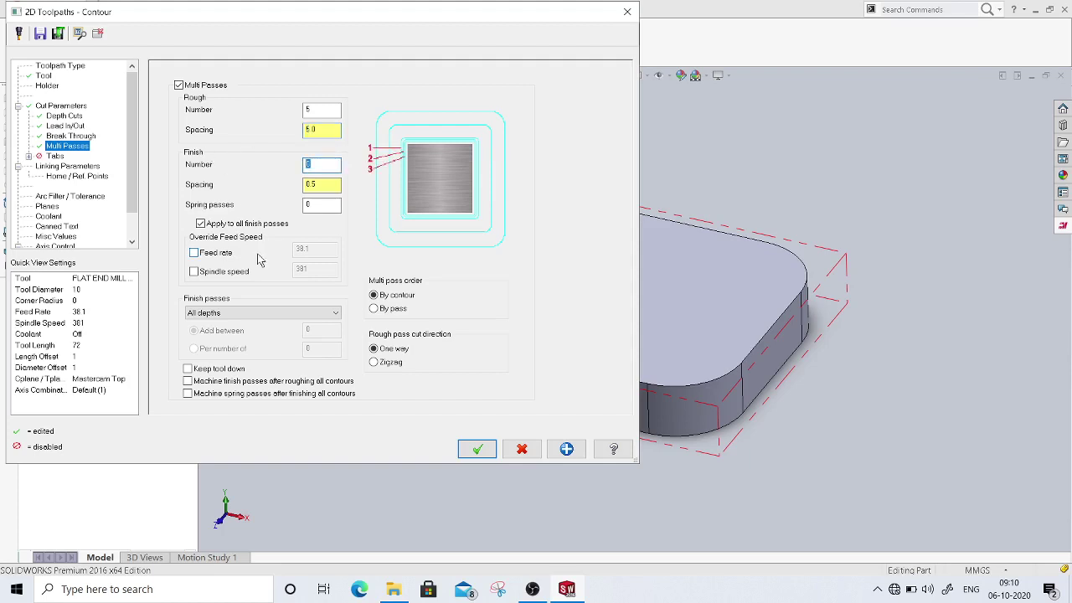
type("2")
left_click(188, 369)
Check the Tabs settings of the contour toolpath and their sub-entries
left_click(57, 158)
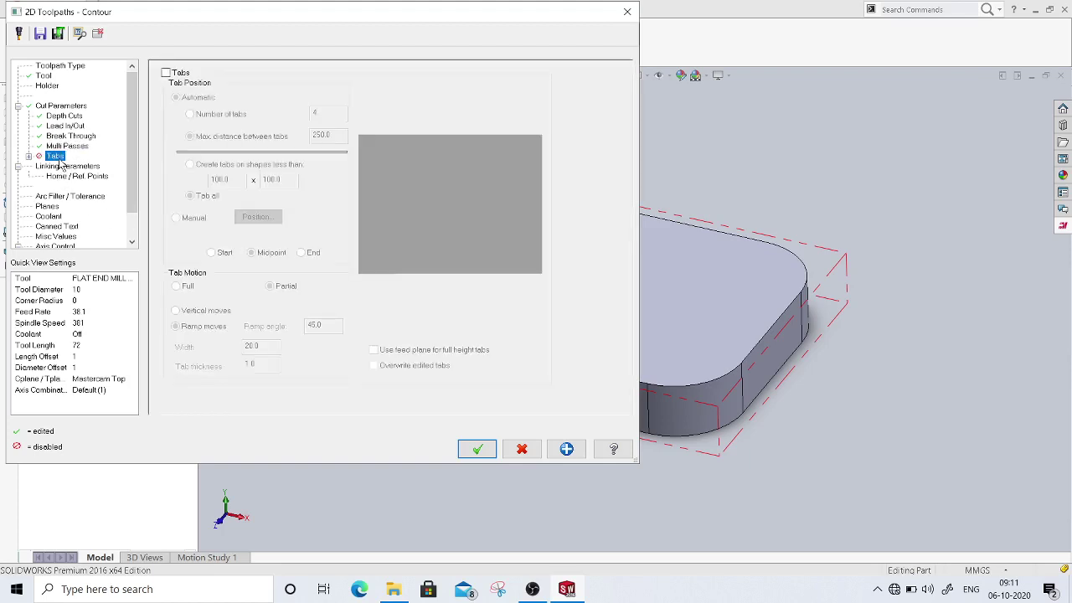
scroll(130, 156, "down", 2)
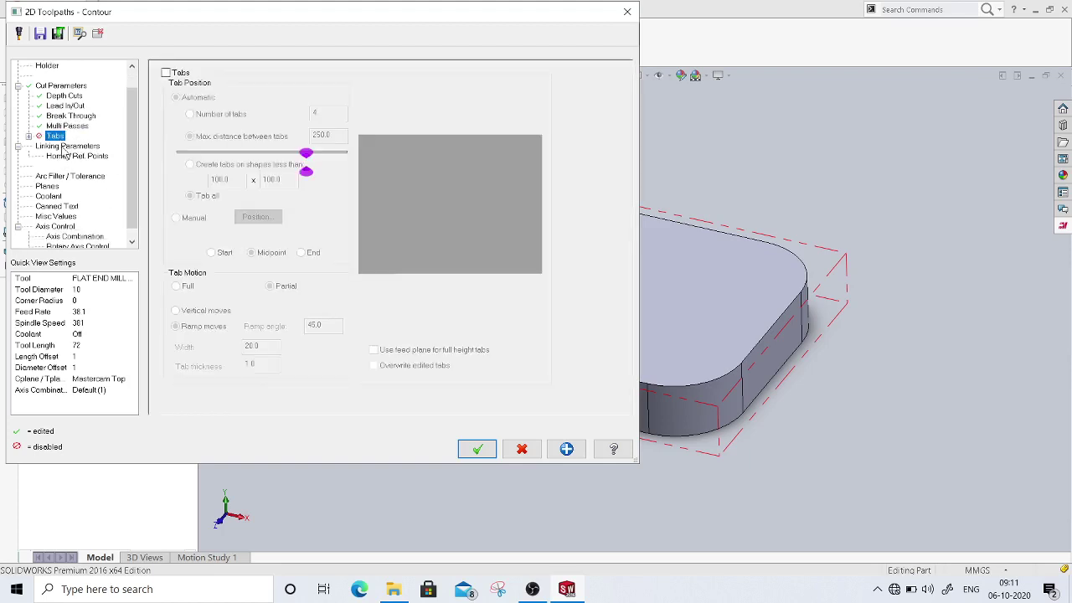
left_click(29, 135)
left_click(29, 136)
Set the depth, feed plane and retract to Absolute and take the -25 mm depth from a bottom vertex of the block
left_click(72, 148)
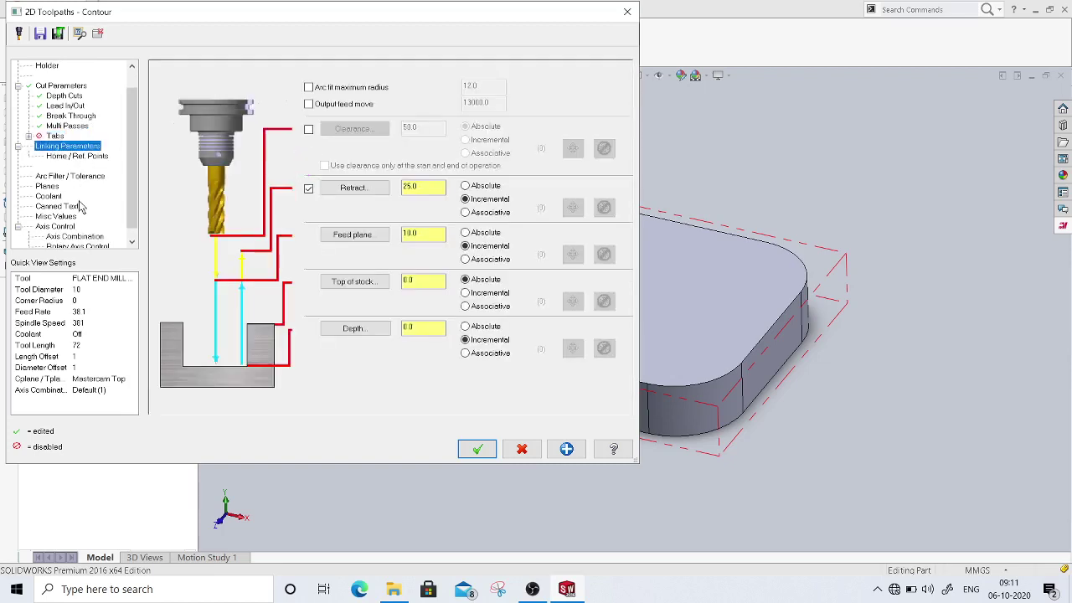
left_click(489, 328)
left_click(476, 233)
left_click(486, 187)
left_click(359, 330)
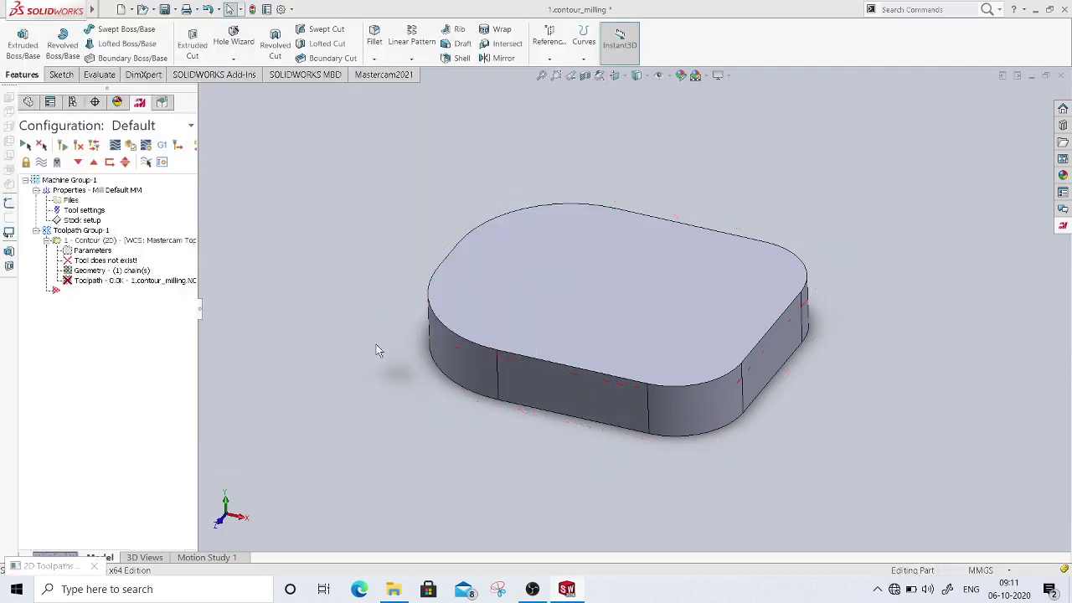
left_click(648, 433)
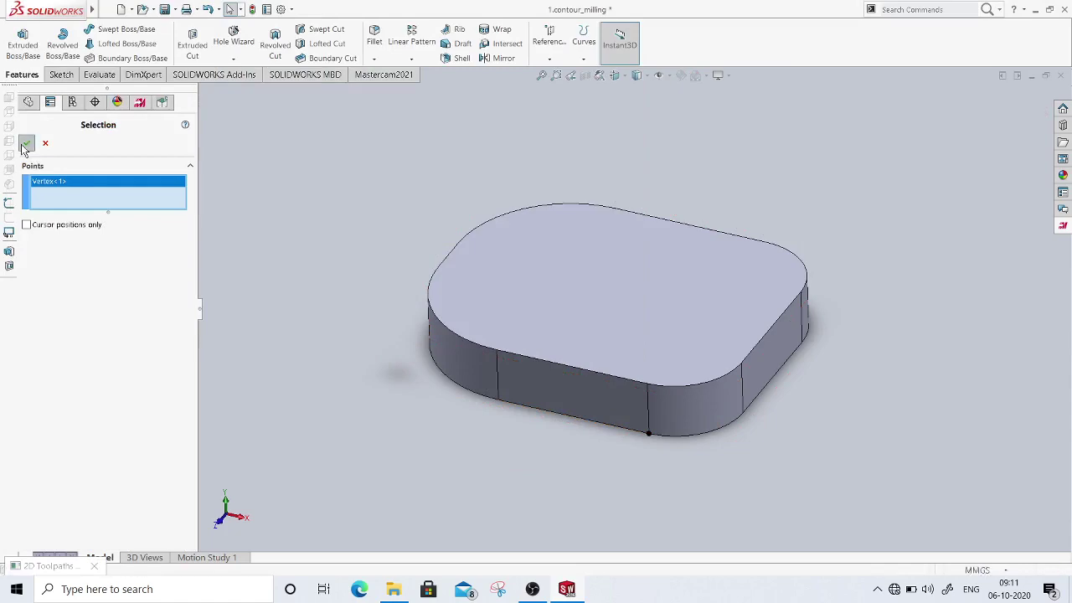
left_click(26, 143)
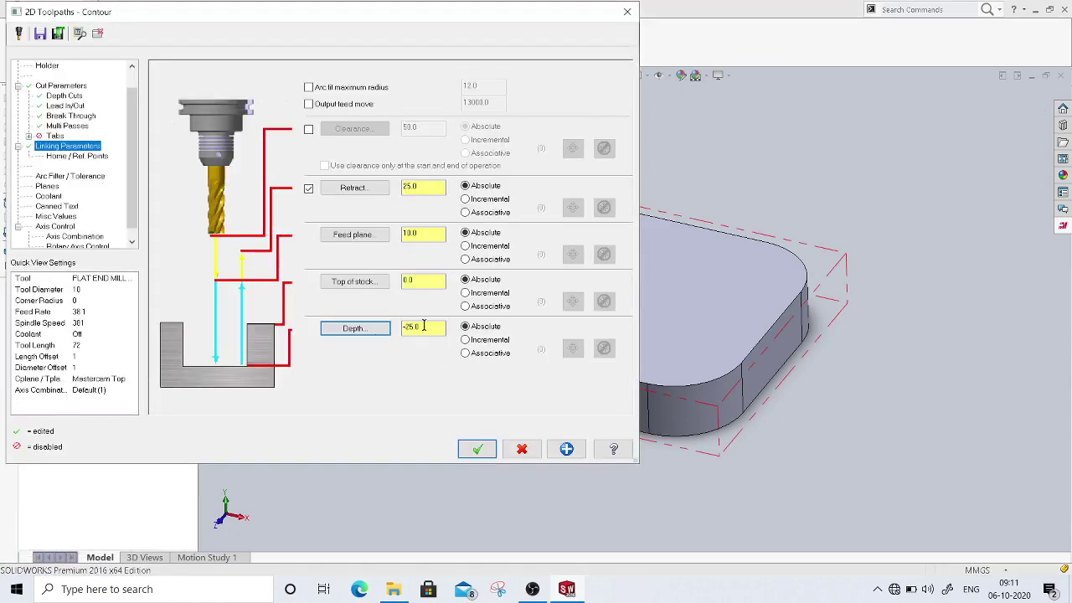
Pick the top of stock from a vertex on the block's upper edge and enable the clearance height at 50 mm absolute
left_click(377, 281)
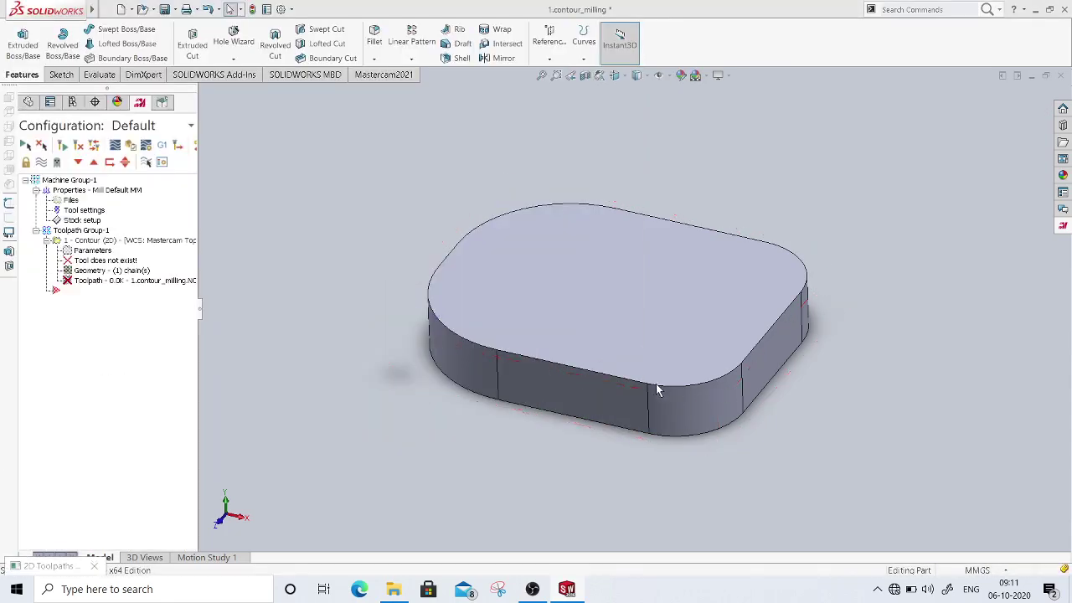
left_click(647, 386)
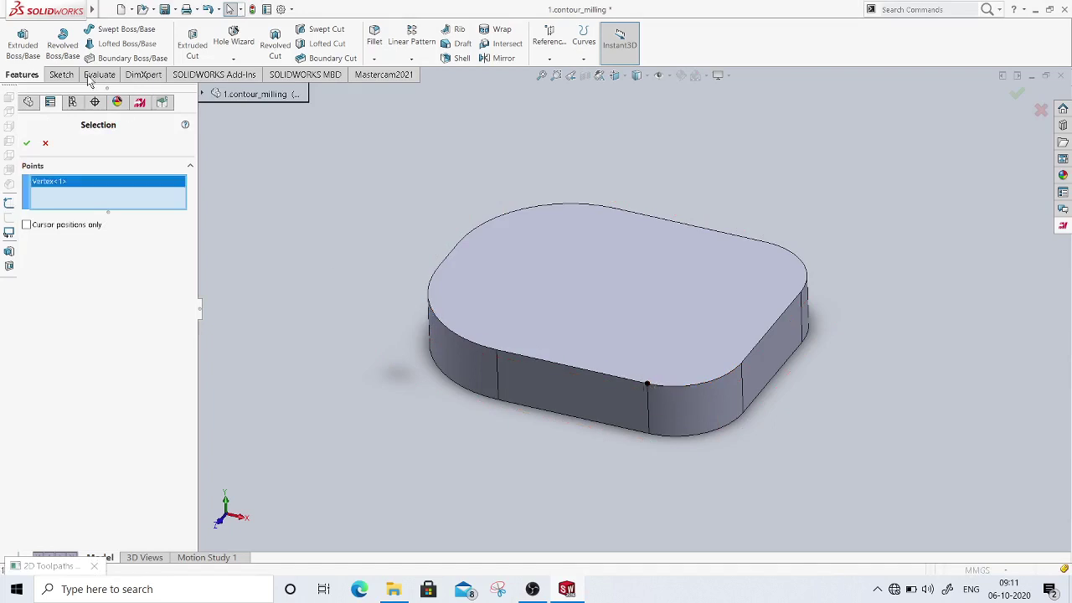
left_click(26, 143)
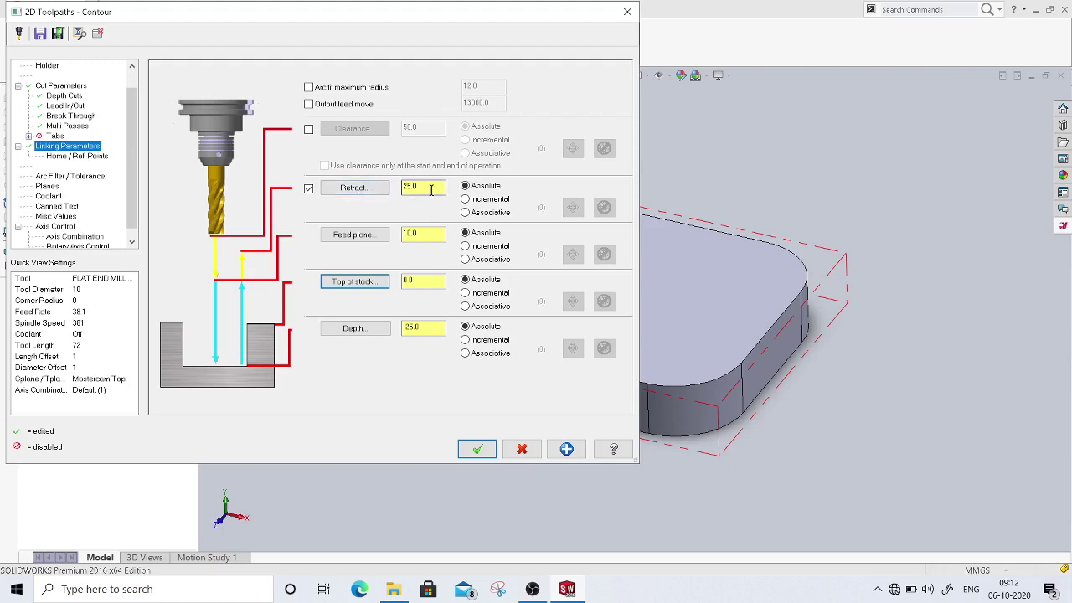
left_click(308, 129)
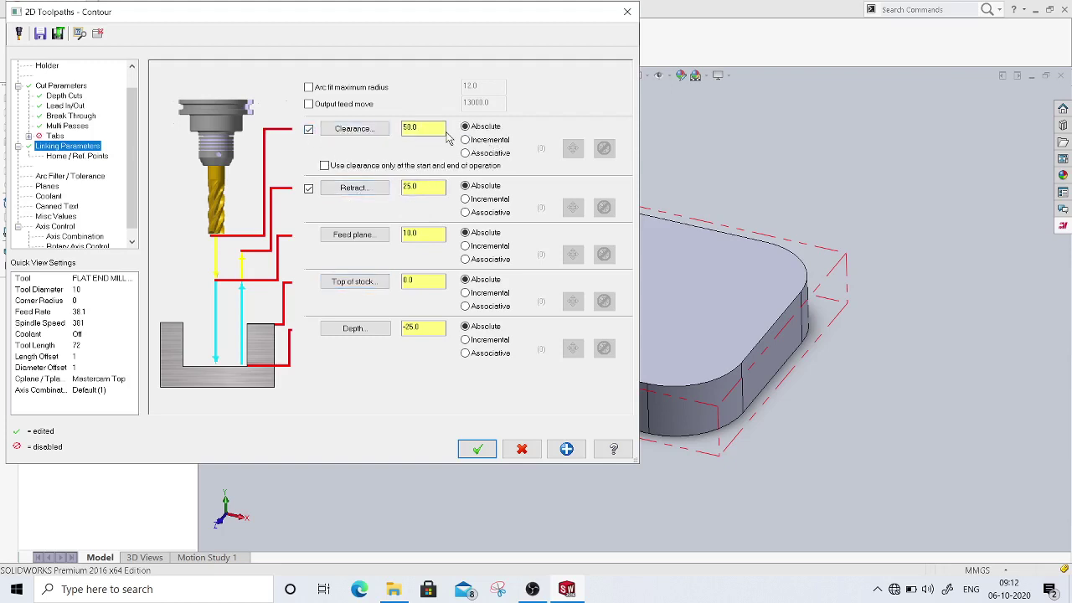
Review the home position and reference points together with the retract height in the linking parameters
left_click(70, 159)
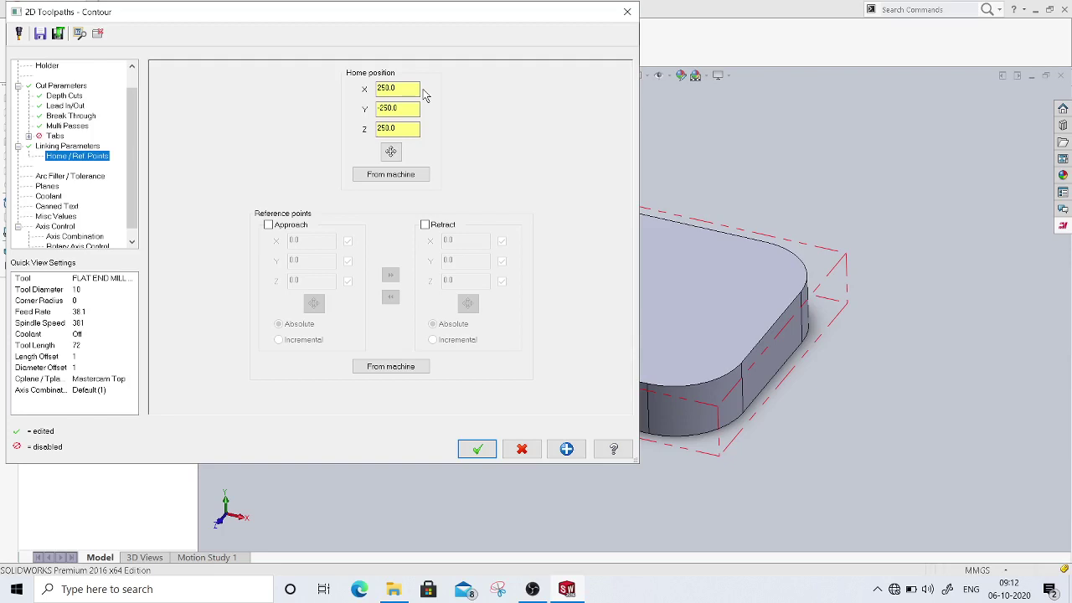
left_click(80, 147)
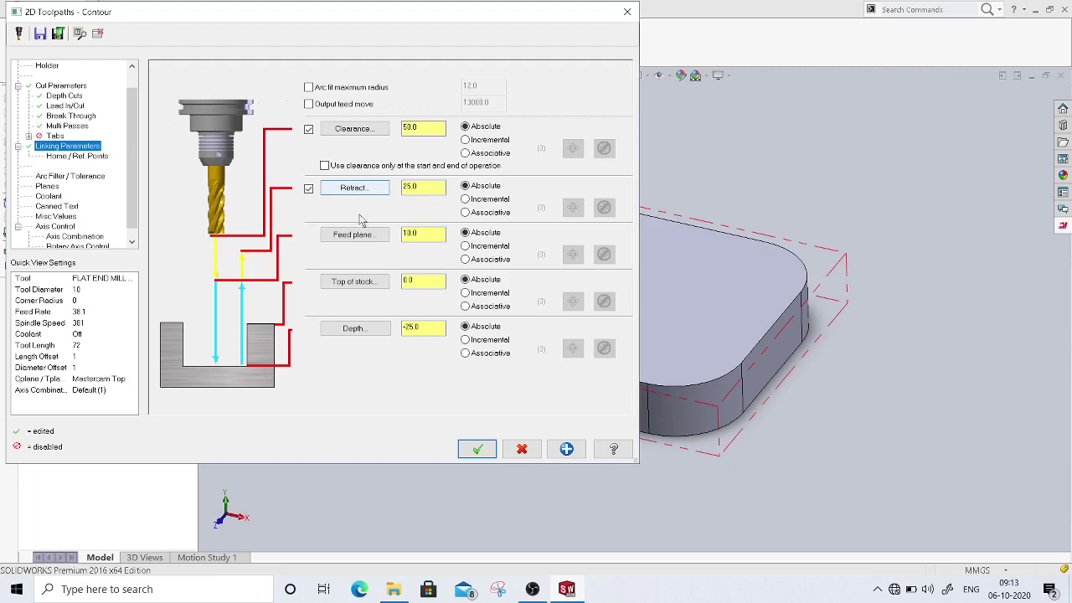
left_click(420, 190)
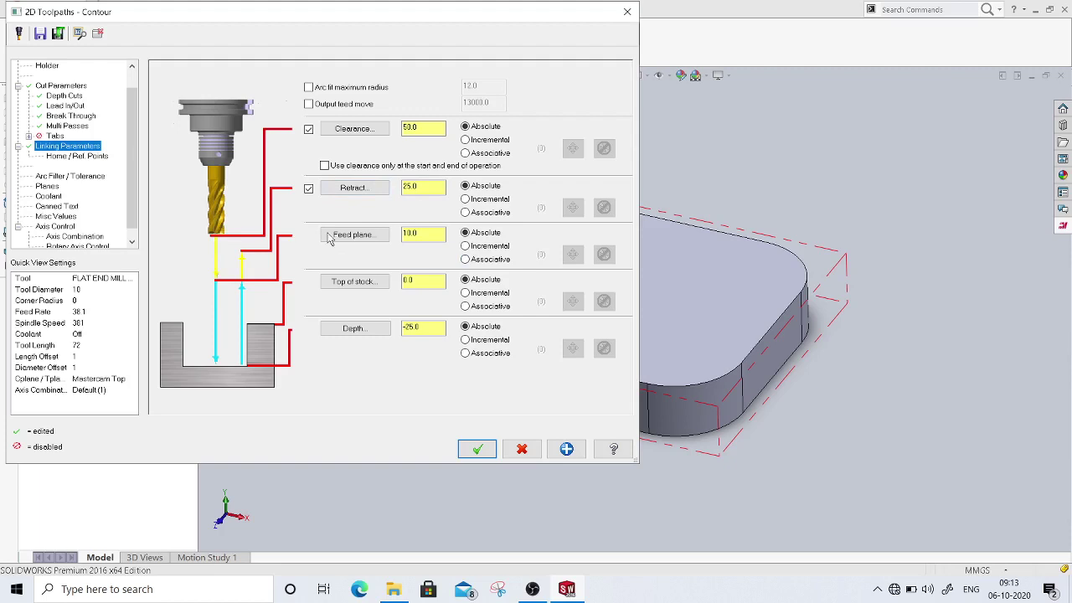
double_click(410, 186)
left_click(77, 156)
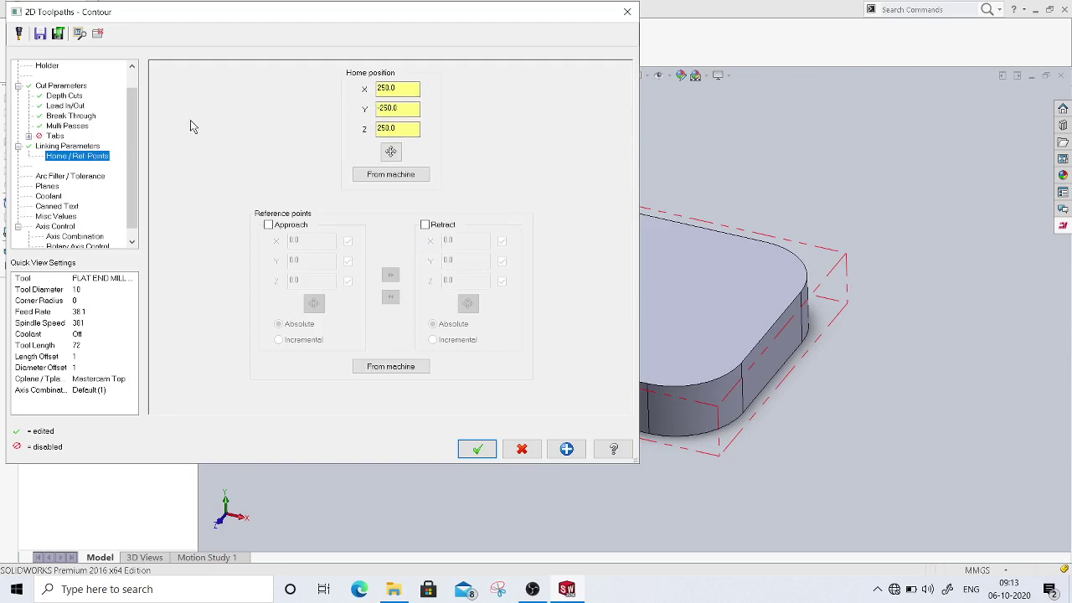
Check the total tolerance in the arc filter settings and the origins of the toolpath planes
left_click(55, 177)
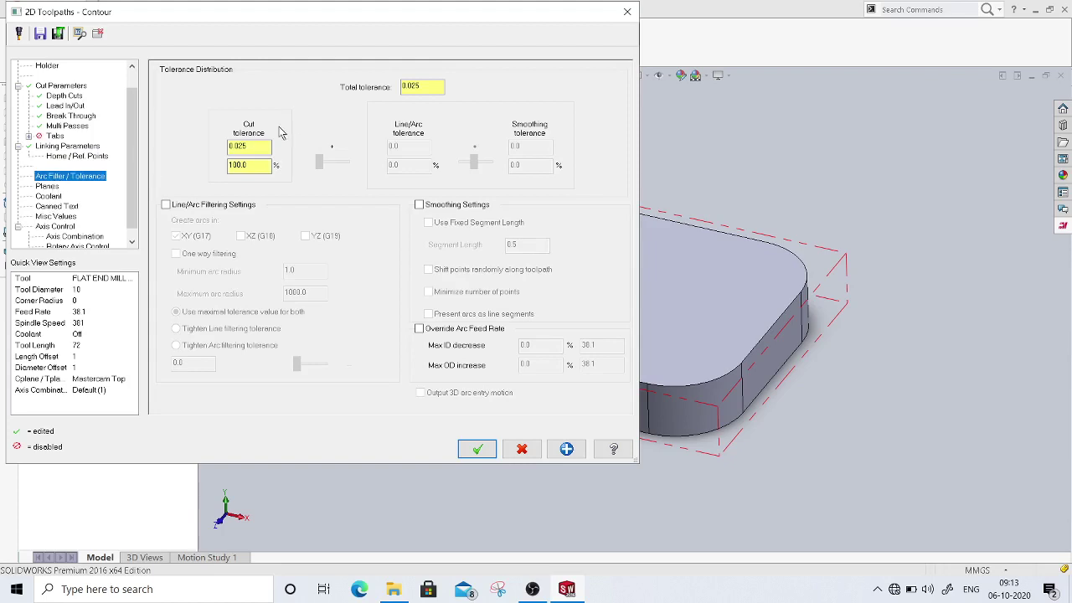
double_click(438, 88)
left_click(47, 187)
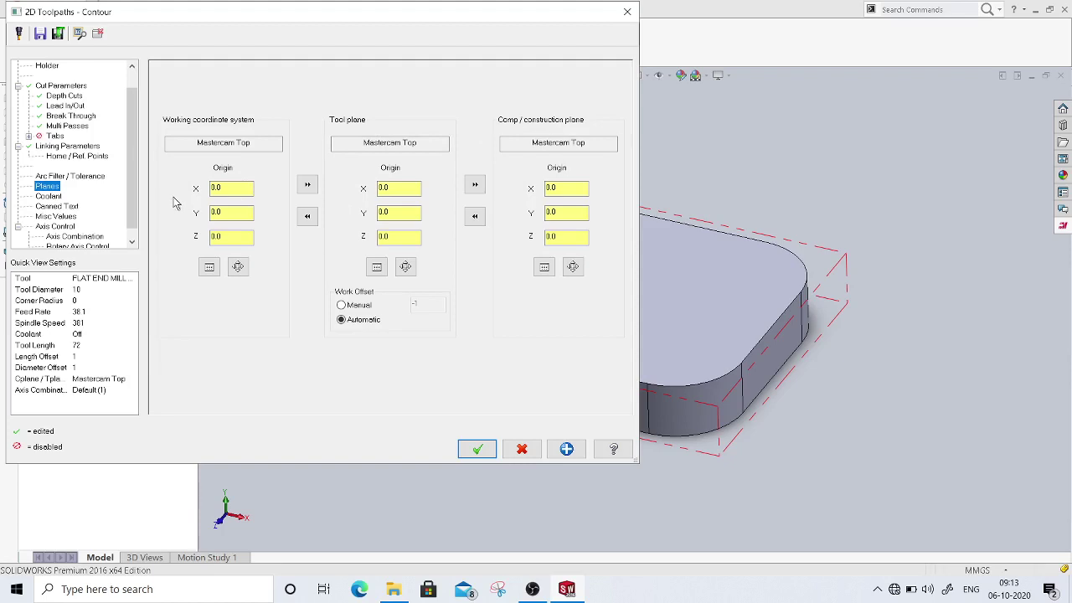
Turn the flood coolant on, then apply and accept the parameters to generate the contour toolpath
left_click(59, 199)
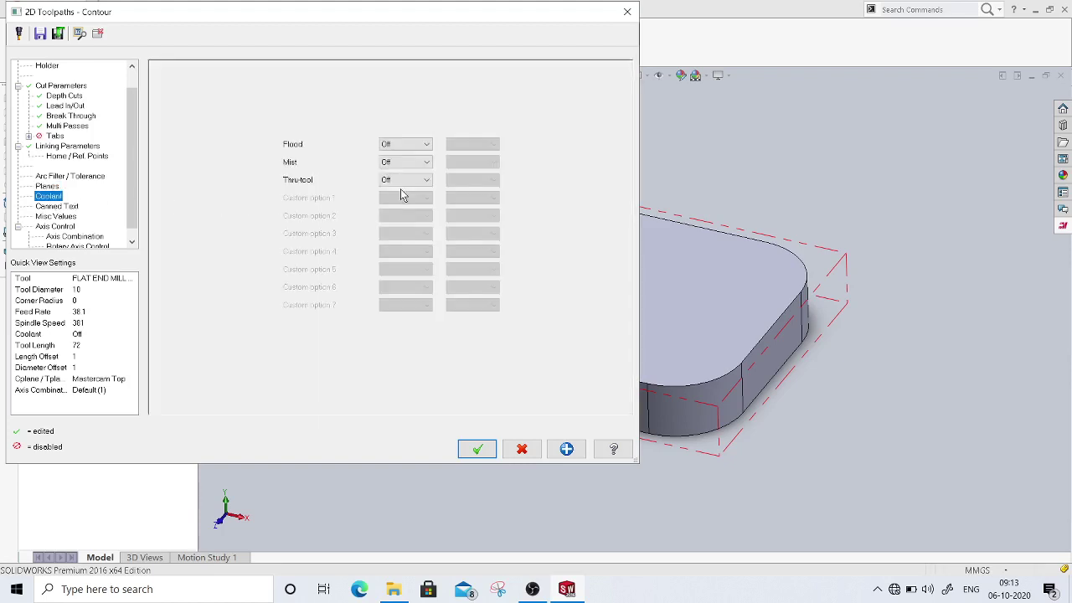
left_click(406, 144)
left_click(398, 156)
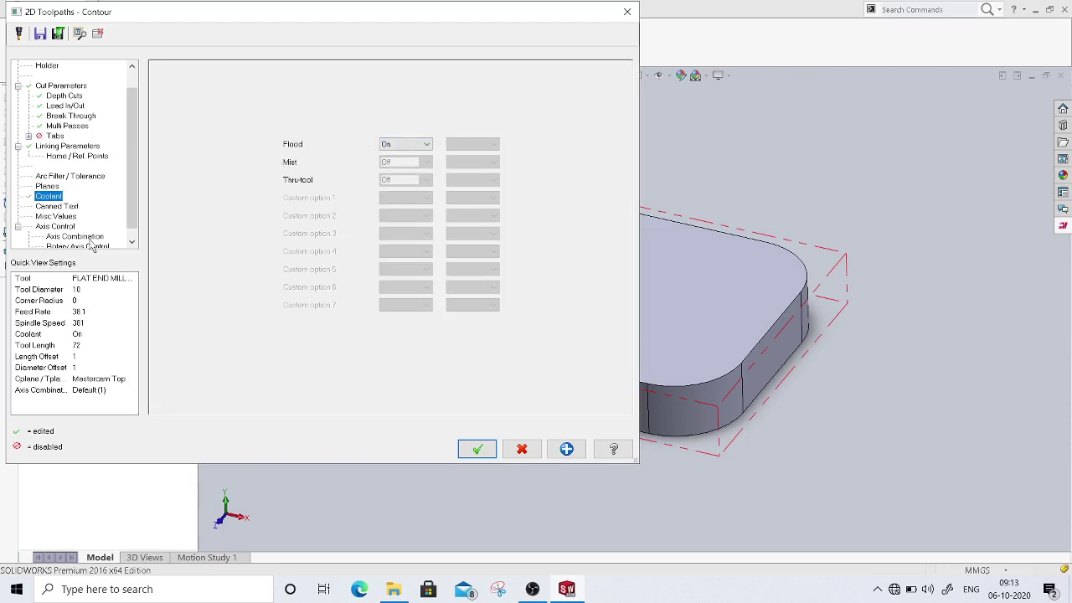
left_click_drag(132, 167, 134, 201)
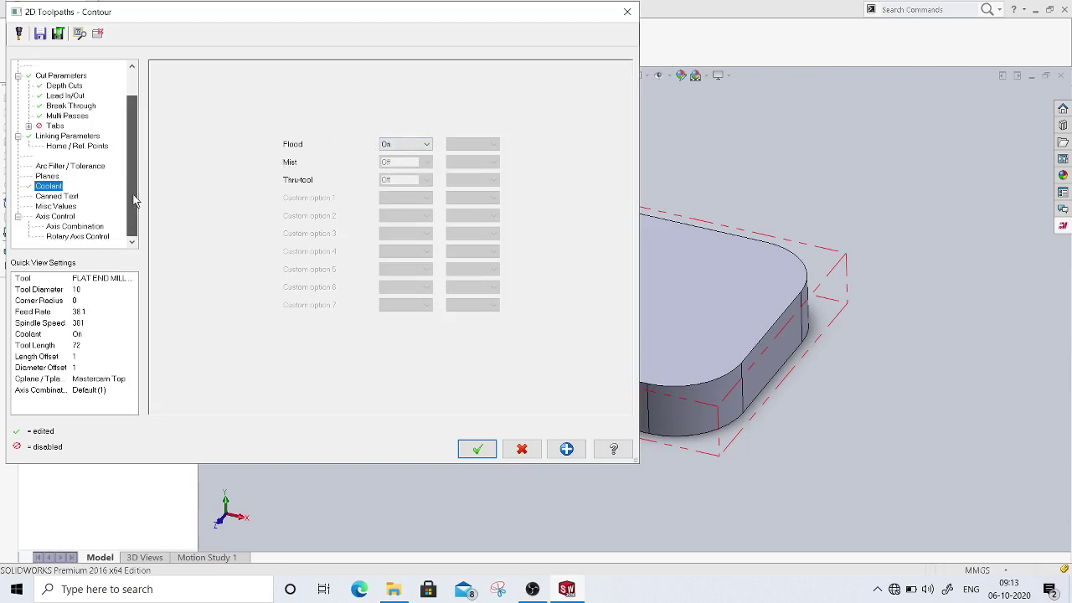
left_click(575, 451)
left_click(479, 452)
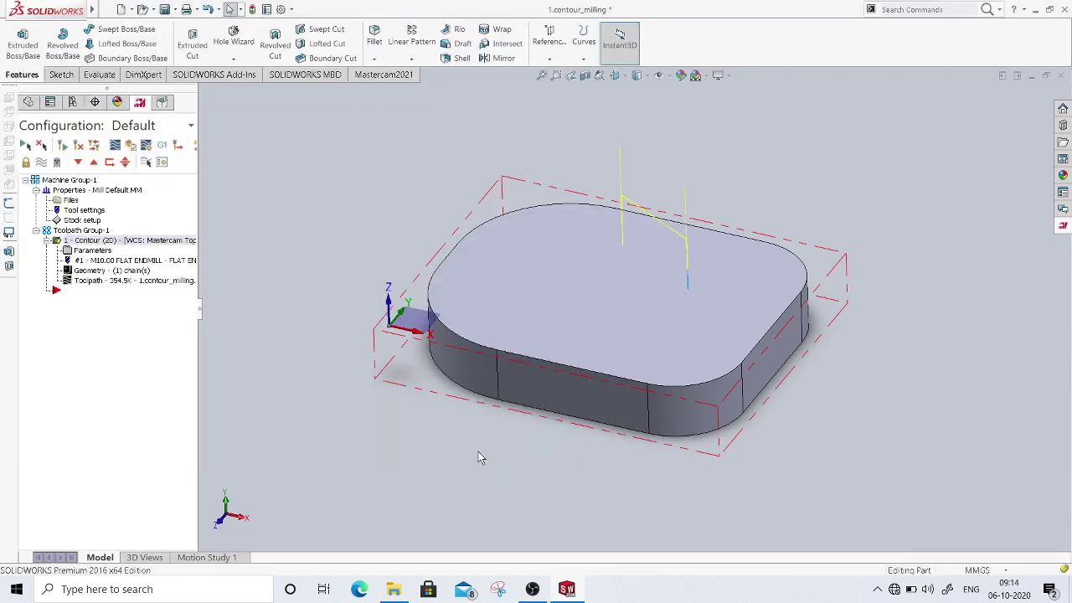
Change the contour operation's compensation direction to Right and regenerate the toolpath
middle_click_drag(705, 310, 679, 374)
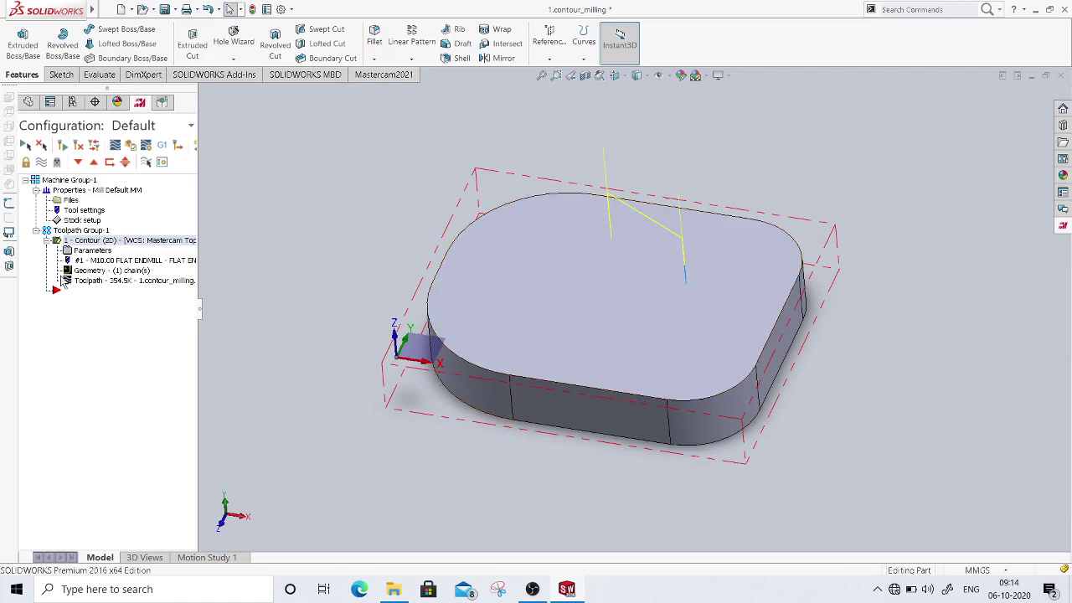
left_click(88, 251)
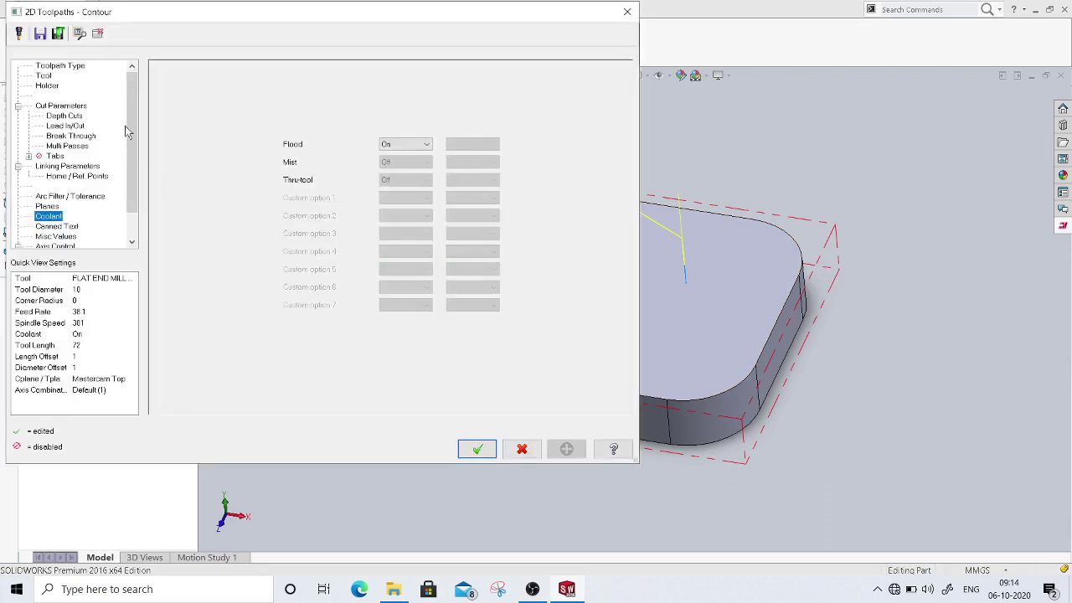
left_click(60, 107)
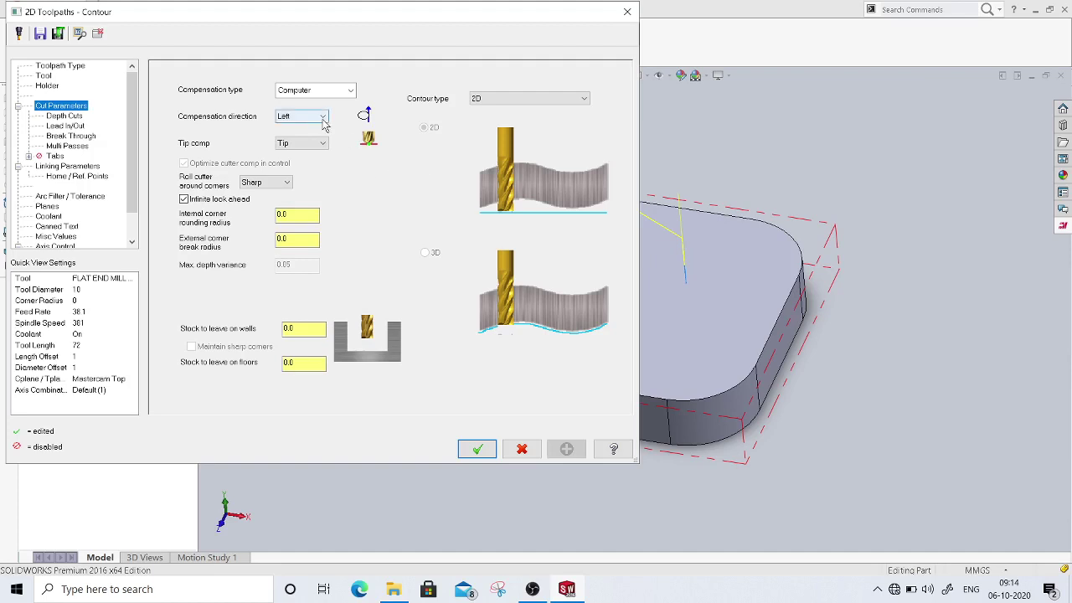
left_click(323, 116)
left_click(288, 137)
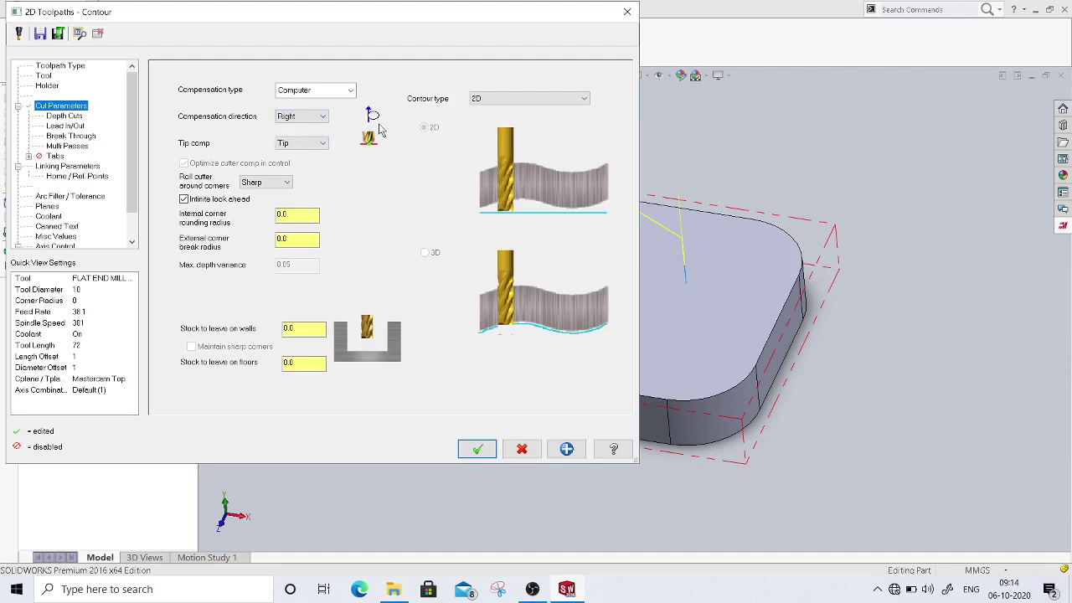
left_click(567, 450)
left_click(477, 450)
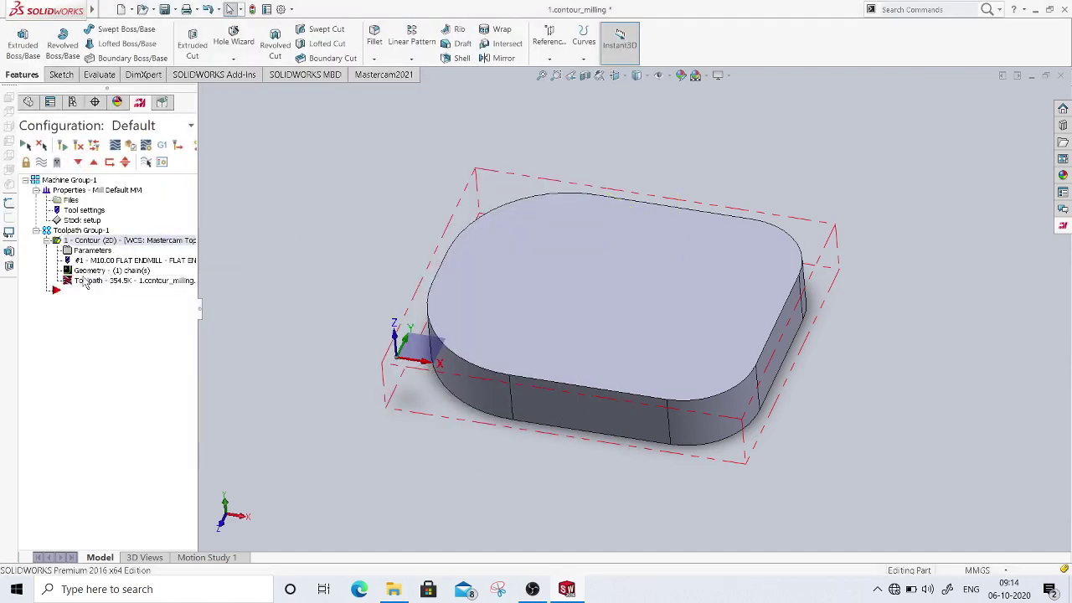
left_click(78, 147)
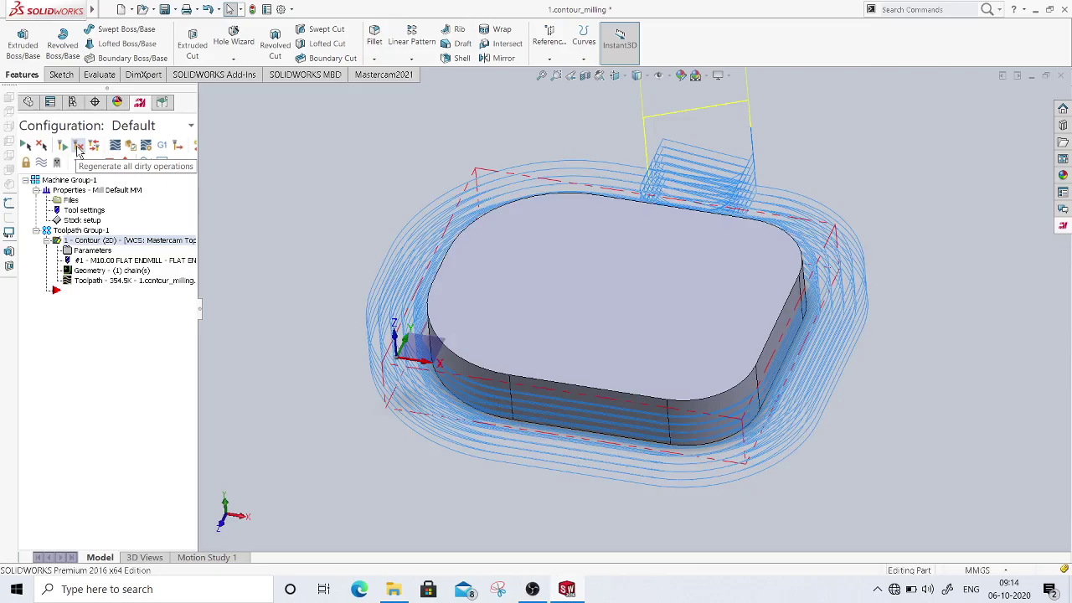
middle_click_drag(698, 319, 496, 420)
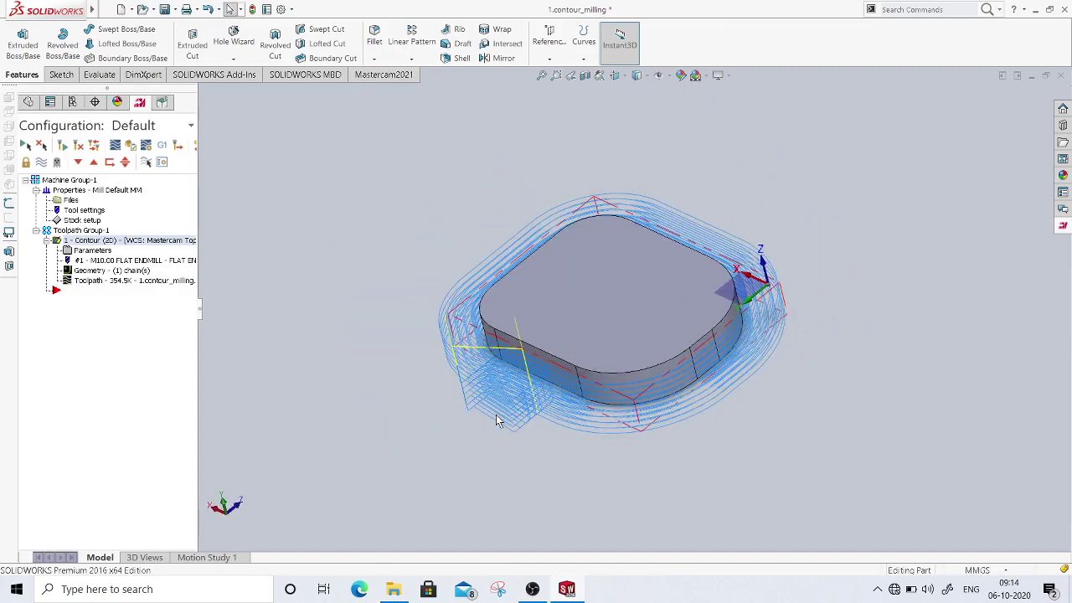
Inspect the regenerated contour passes and the lead-in and lead-out moves around the block from several sides
scroll(503, 411, "down", 3)
scroll(570, 368, "up", 2)
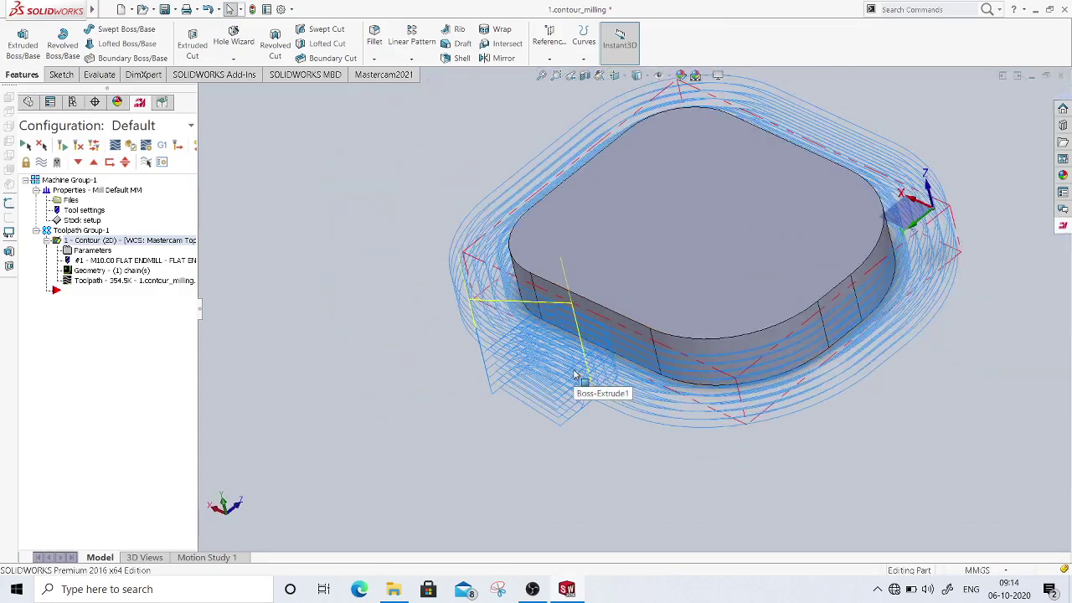
middle_click_drag(574, 374, 678, 432)
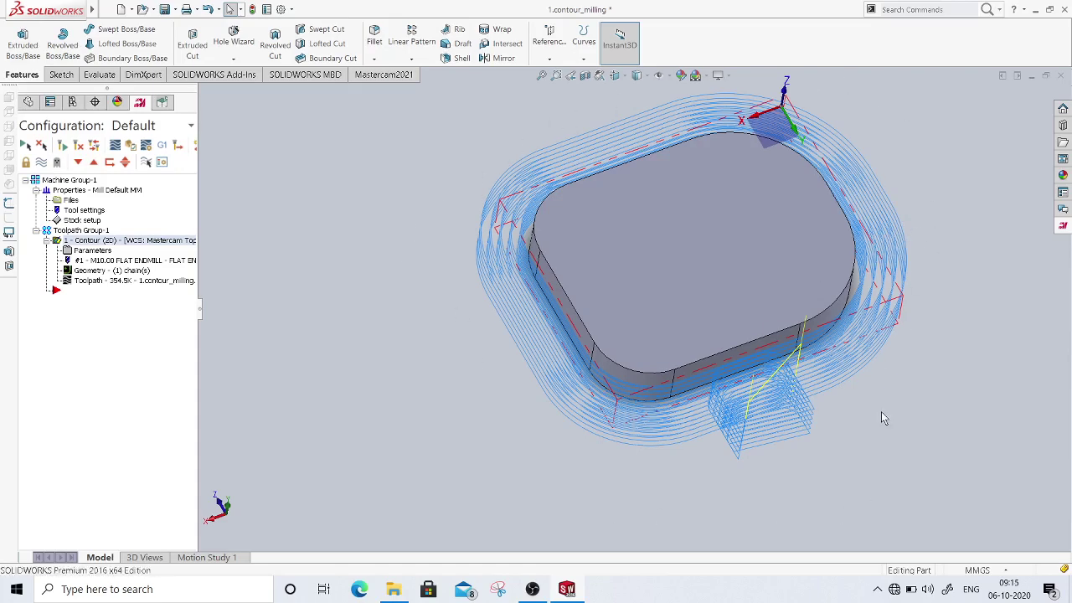
middle_click_drag(862, 392, 905, 276)
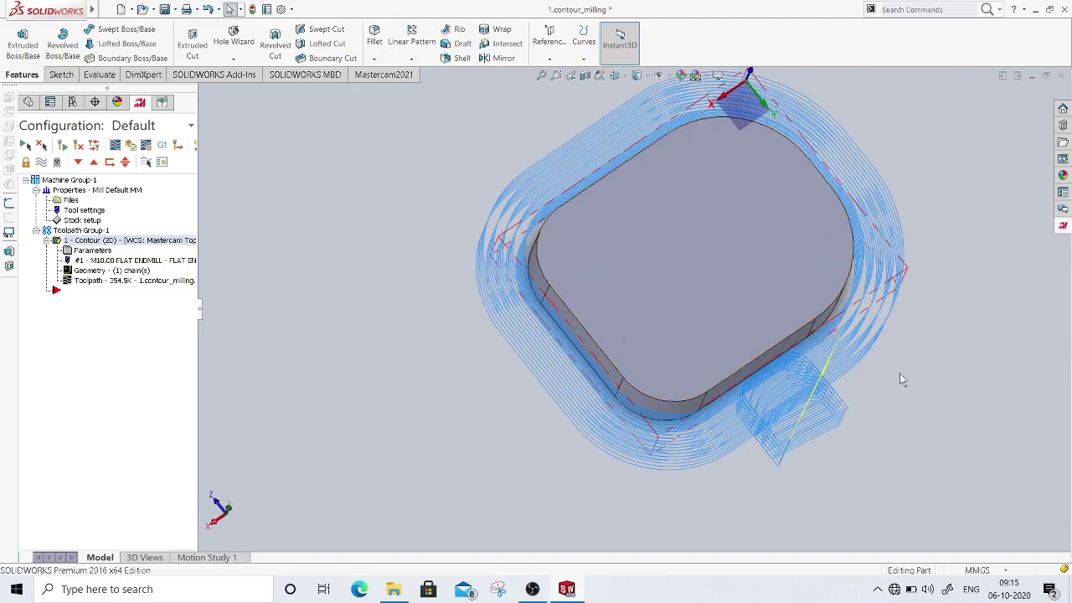
middle_click_drag(900, 373, 655, 409)
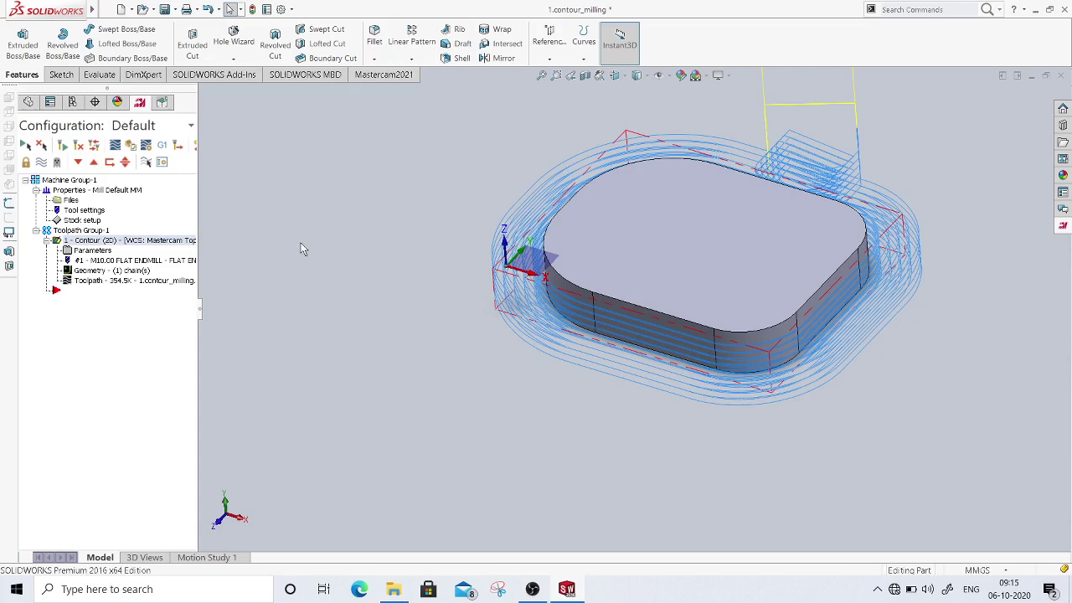
Open the contour operation in Mastercam Simulator for verification, with the whole stock and the tool in view
left_click(130, 148)
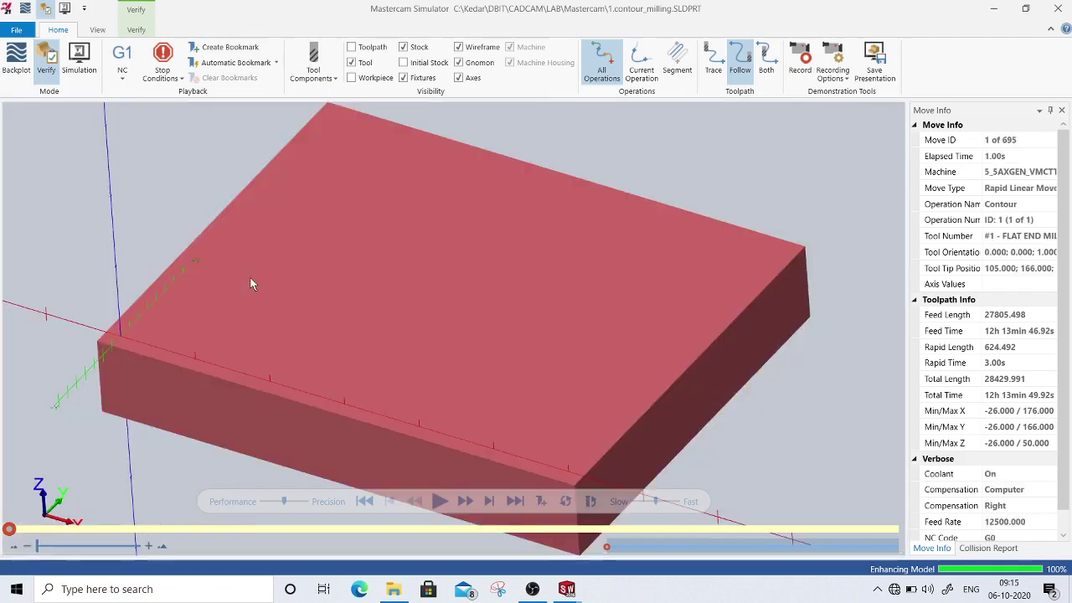
scroll(430, 312, "down", 4)
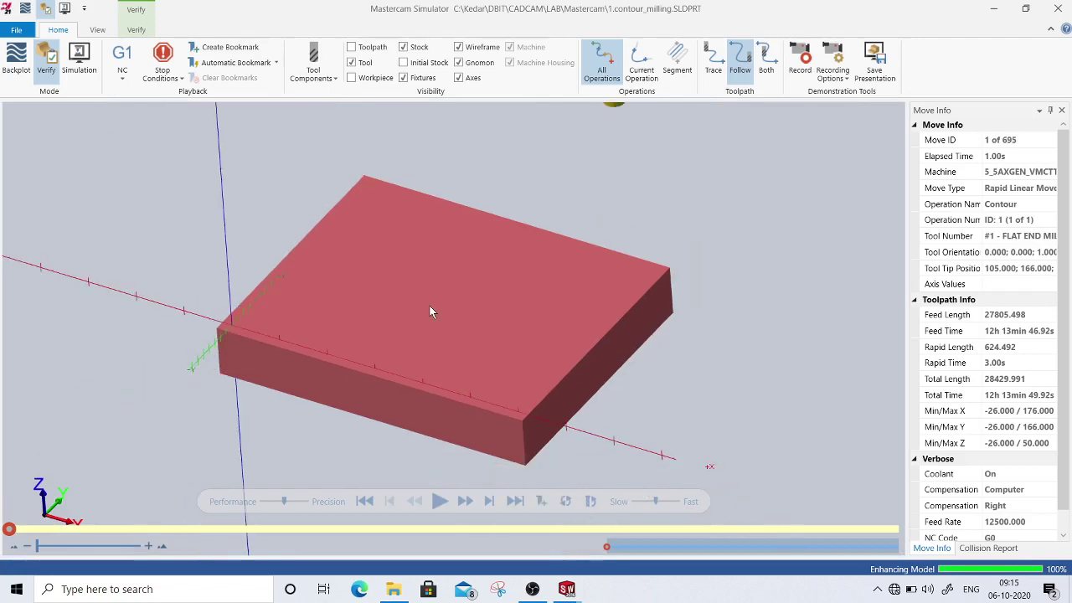
scroll(429, 311, "down", 2)
middle_click_drag(455, 311, 469, 242)
scroll(503, 328, "down", 1)
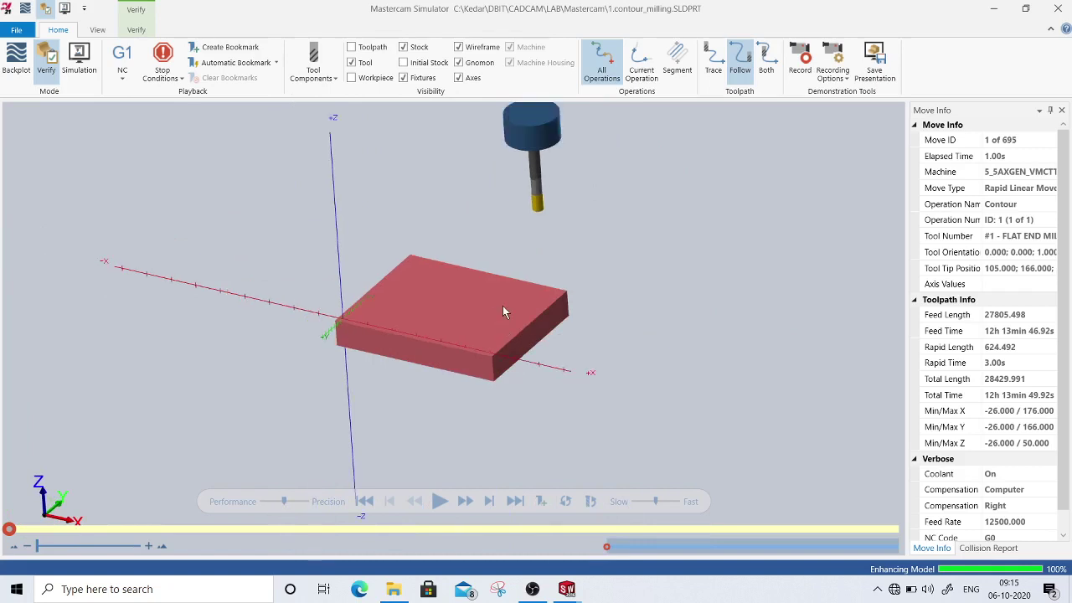
scroll(502, 305, "down", 1)
scroll(524, 247, "up", 1)
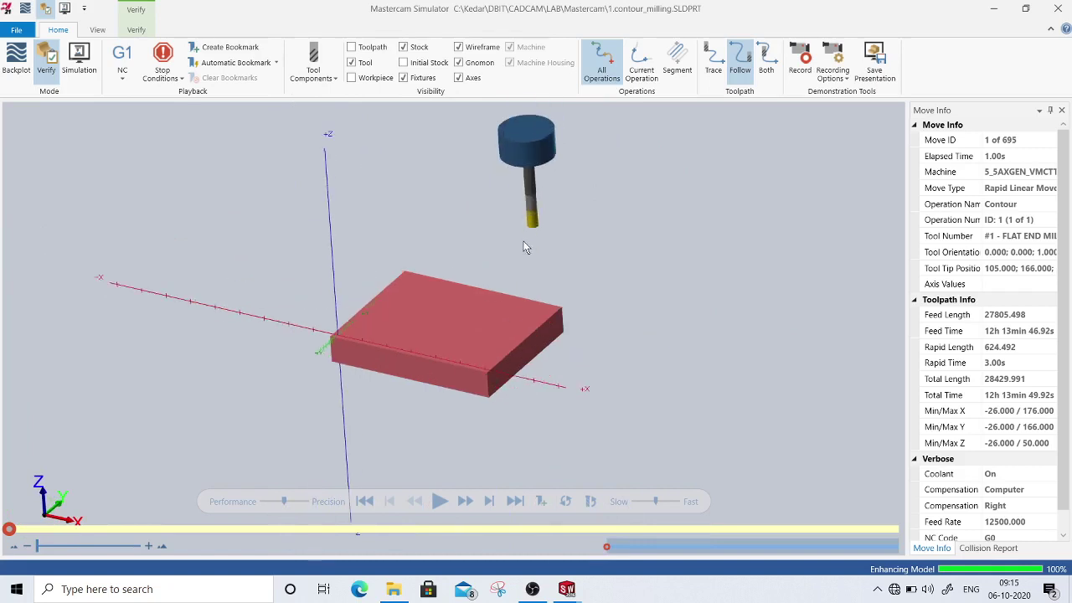
Slow the playback speed slightly and run the contour verification through to the last move
left_click(650, 503)
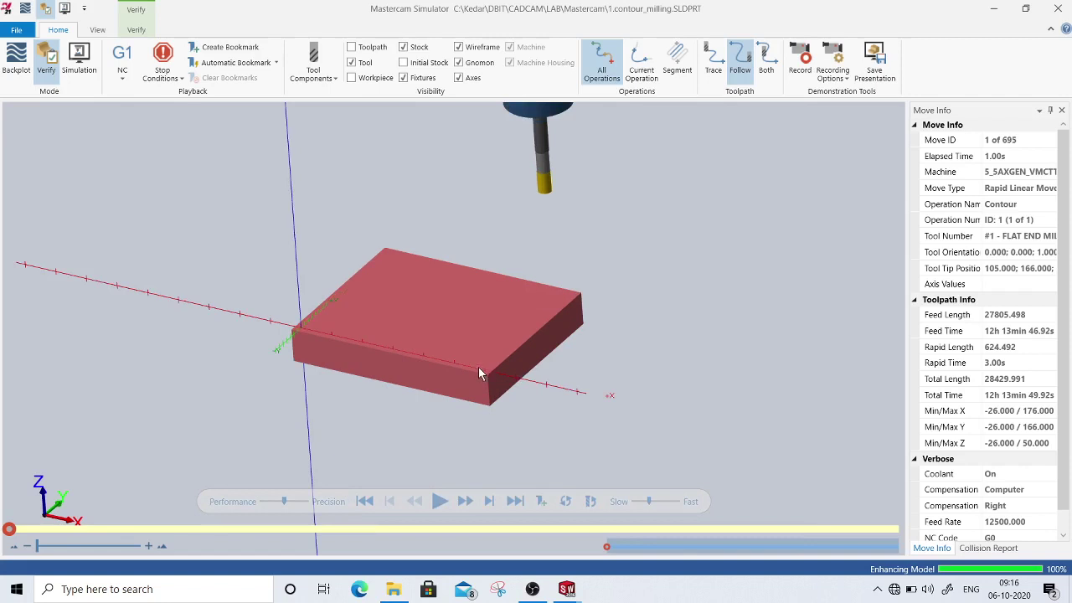
scroll(466, 365, "up", 1)
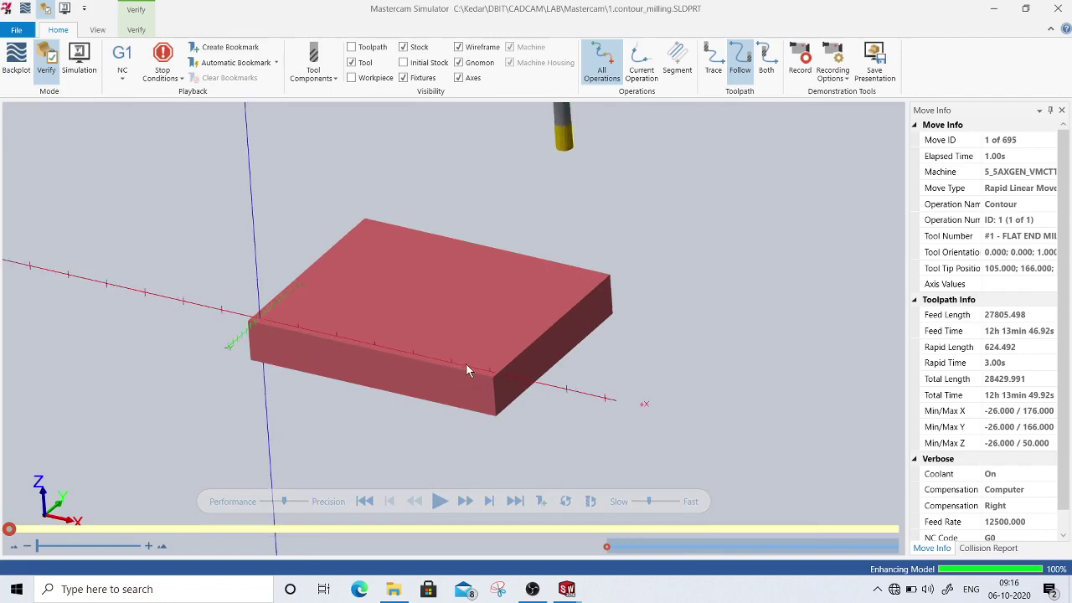
left_click(438, 501)
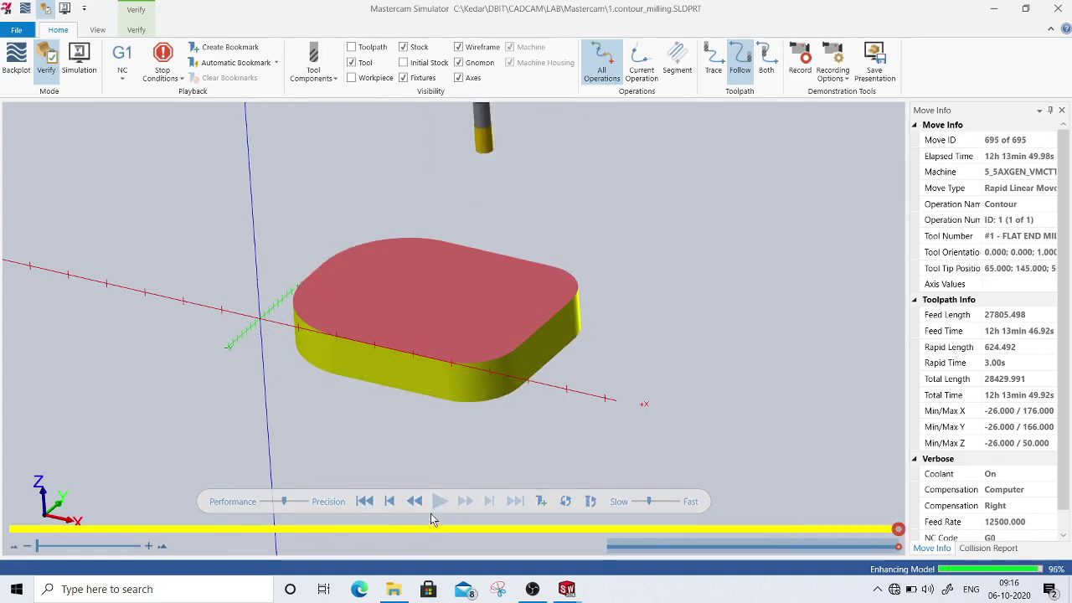
Examine the machined block's side walls and rounded corners and the tool's end position from several sides
middle_click_drag(459, 315, 606, 268)
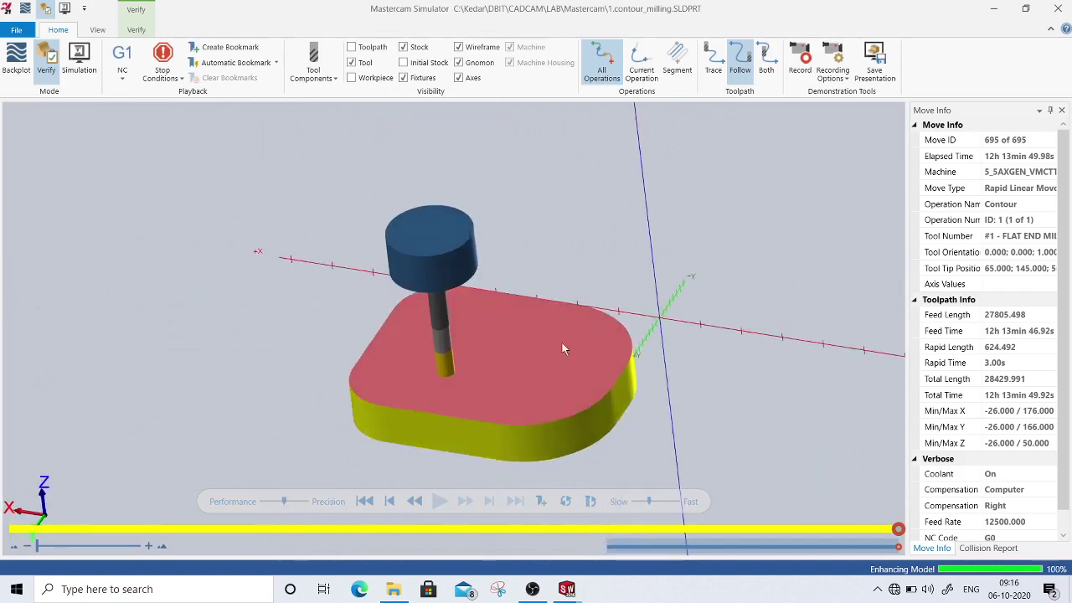
middle_click_drag(496, 430, 567, 373)
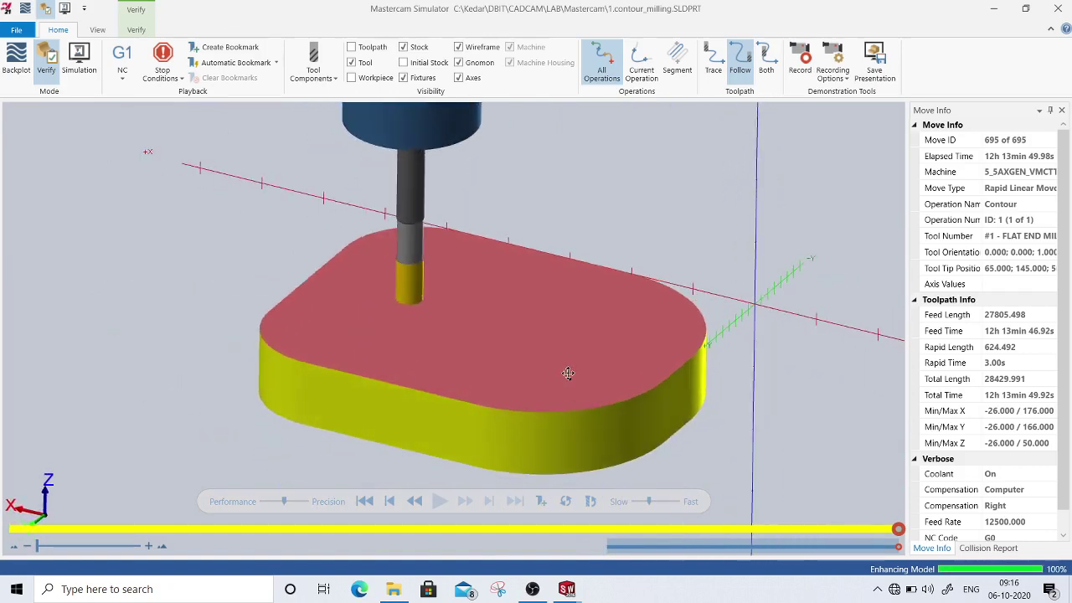
middle_click_drag(500, 382, 448, 329)
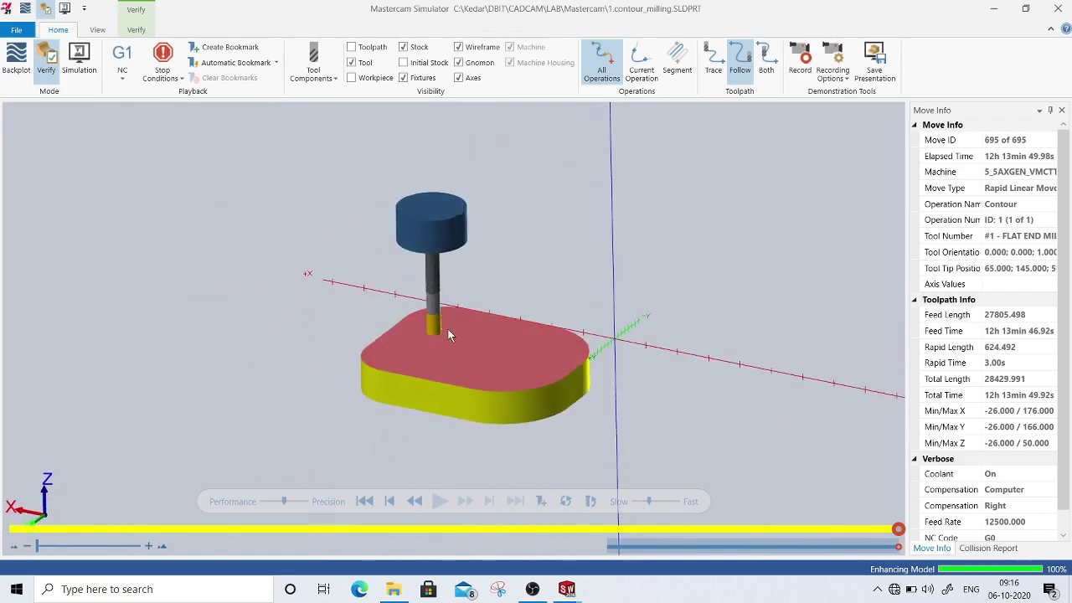
scroll(507, 380, "up", 5)
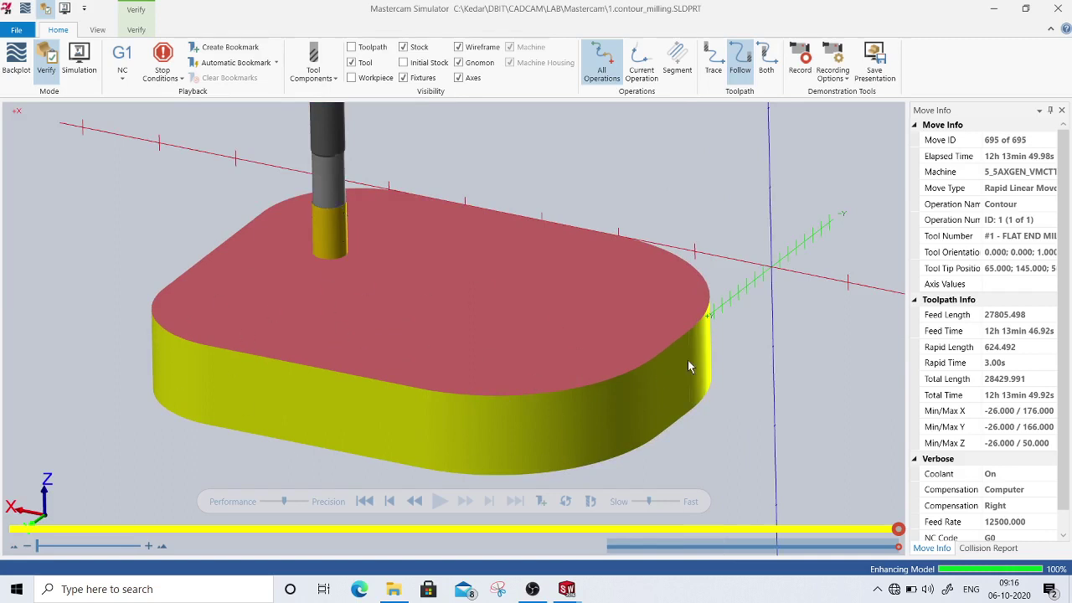
middle_click_drag(597, 315, 567, 292)
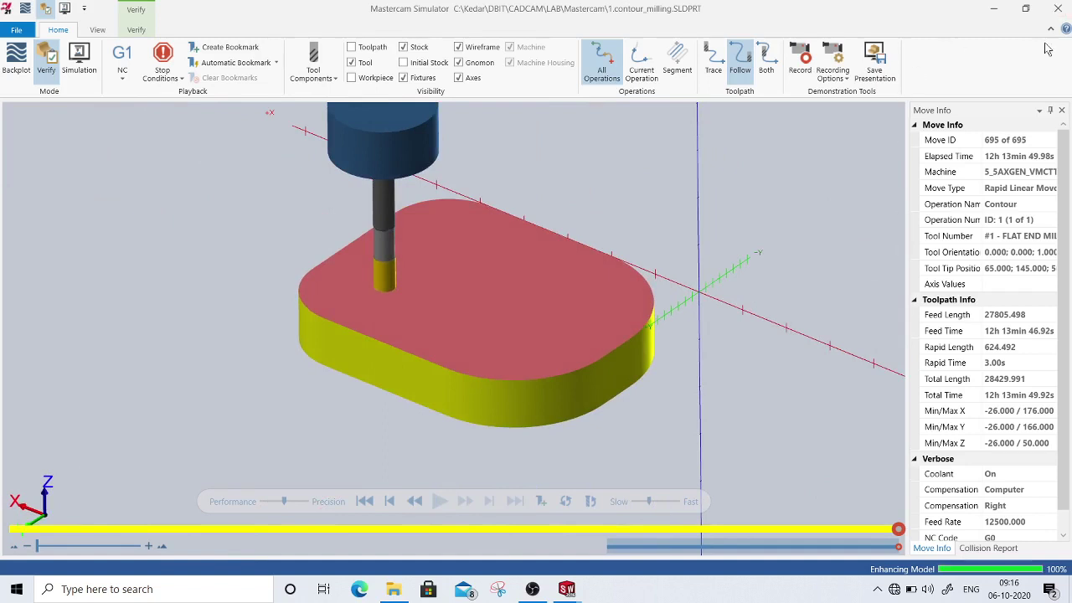
scroll(608, 308, "down", 2)
mouse_move(608, 309)
middle_mouse_down()
mouse_move(555, 293)
mouse_move(651, 277)
mouse_move(596, 321)
mouse_move(617, 292)
mouse_move(611, 313)
middle_mouse_up()
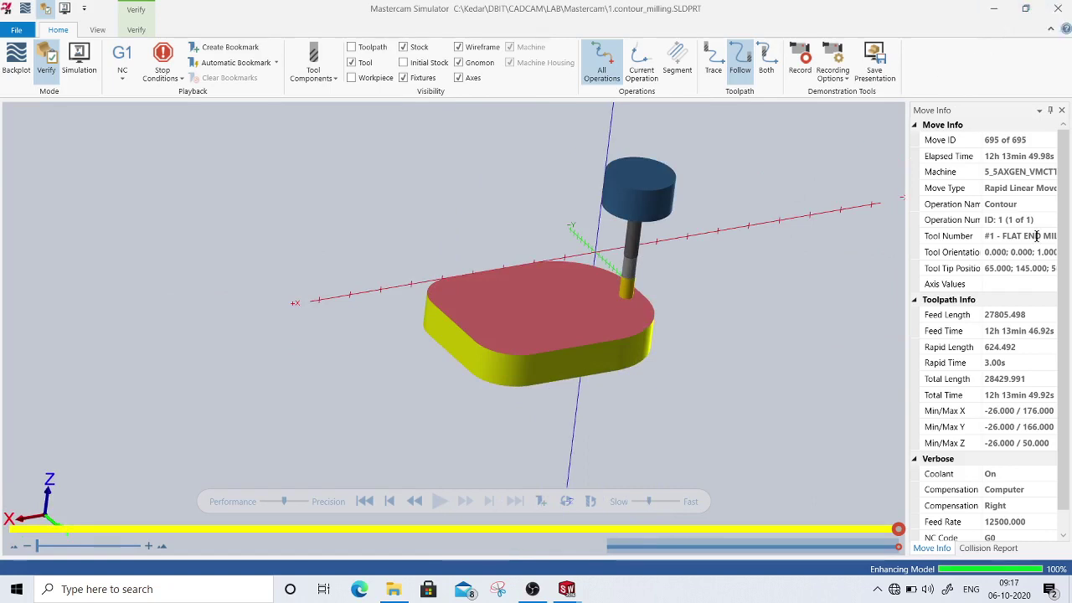
Review the toolpath and verbose data in the move info with the finished block, and close the simulator
scroll(1038, 240, "down", 1)
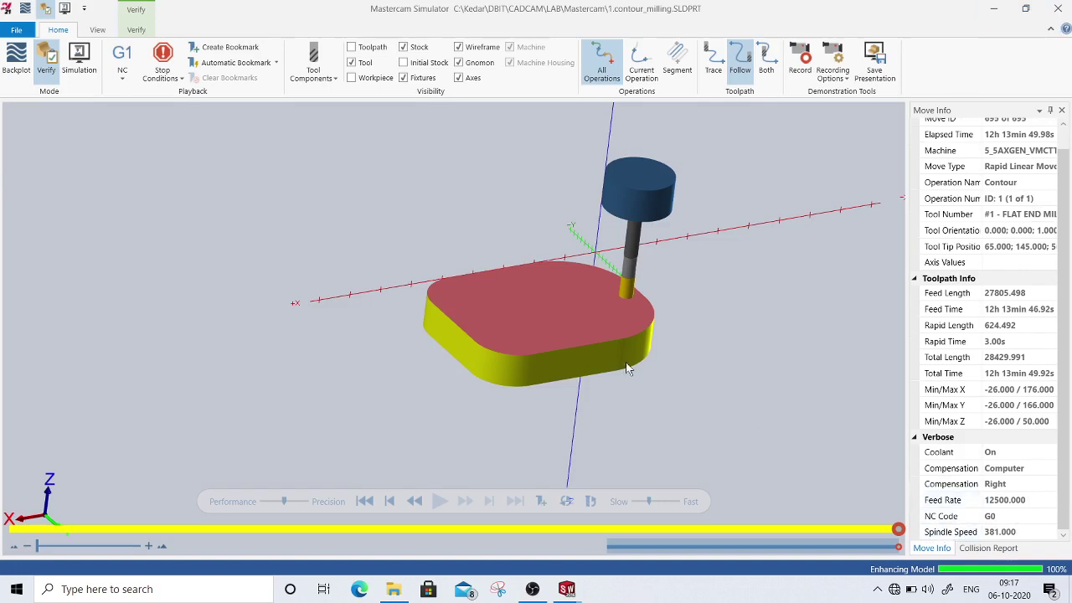
scroll(806, 278, "down", 2)
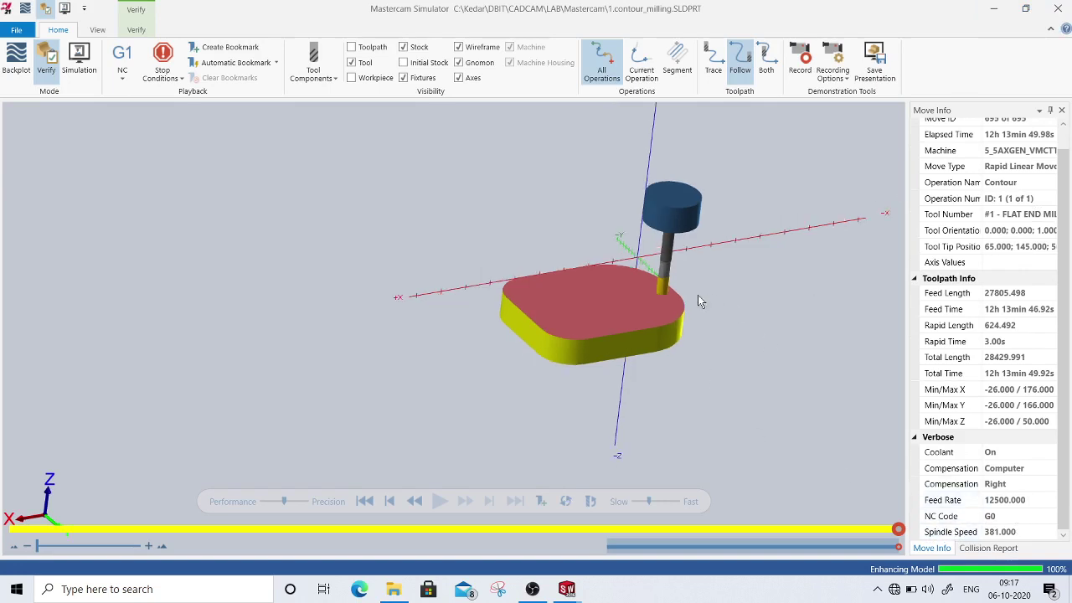
scroll(698, 296, "up", 2)
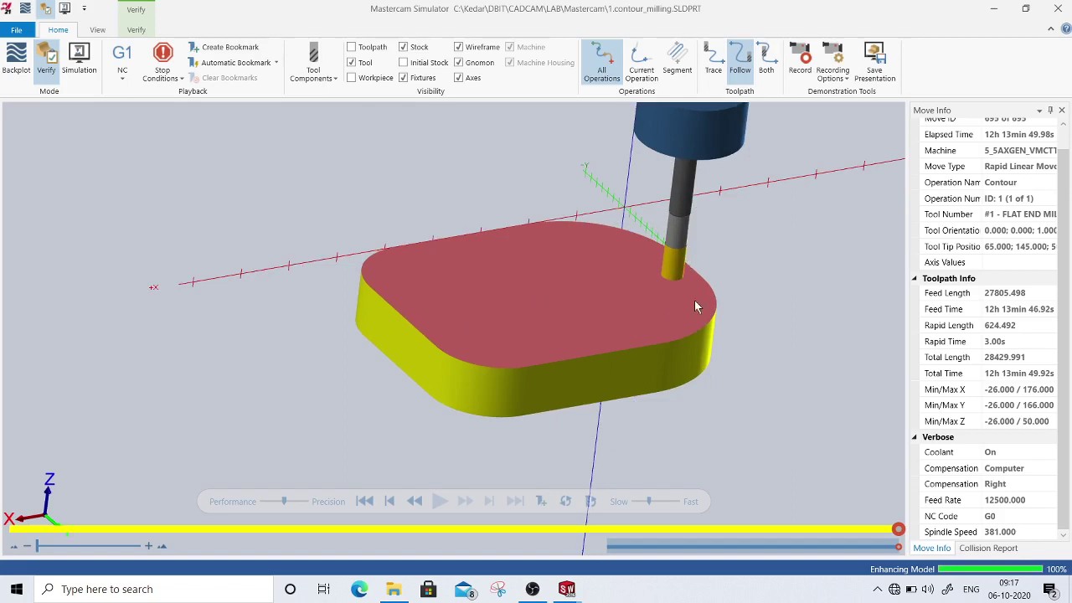
scroll(679, 304, "down", 2)
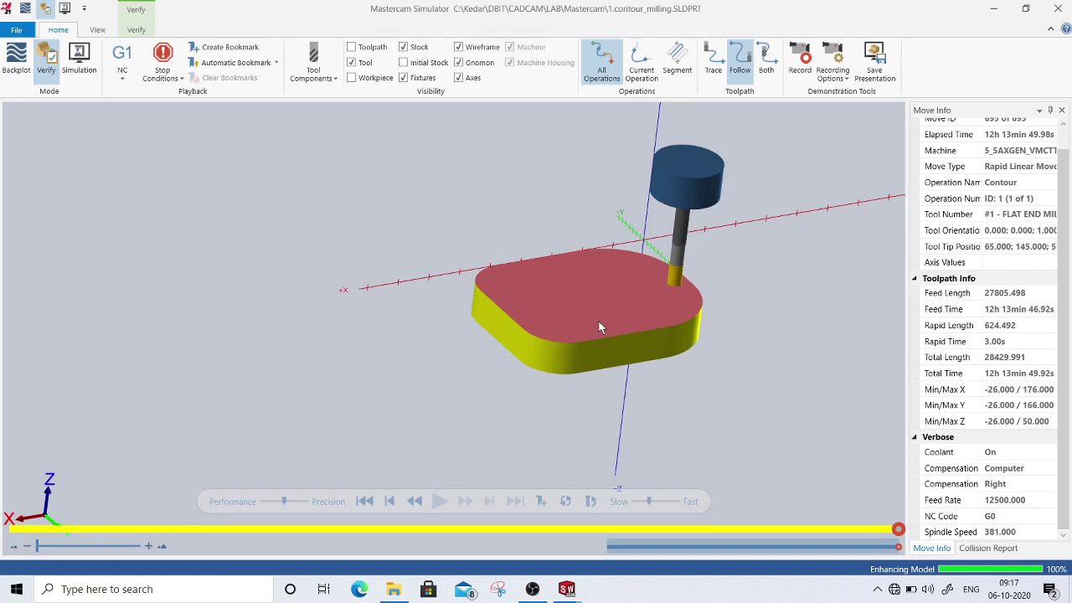
left_click(1058, 8)
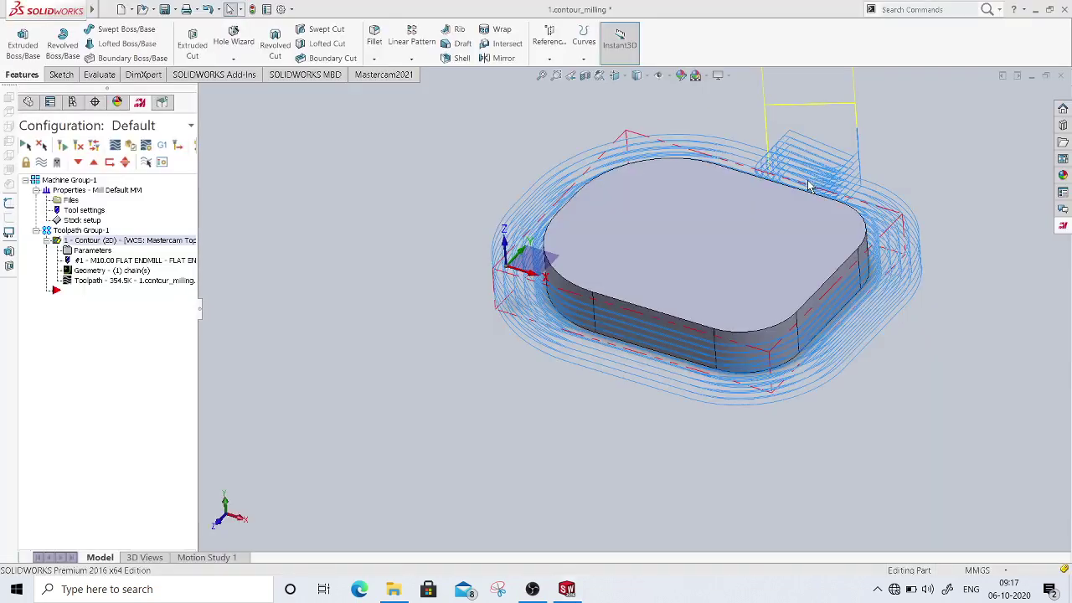